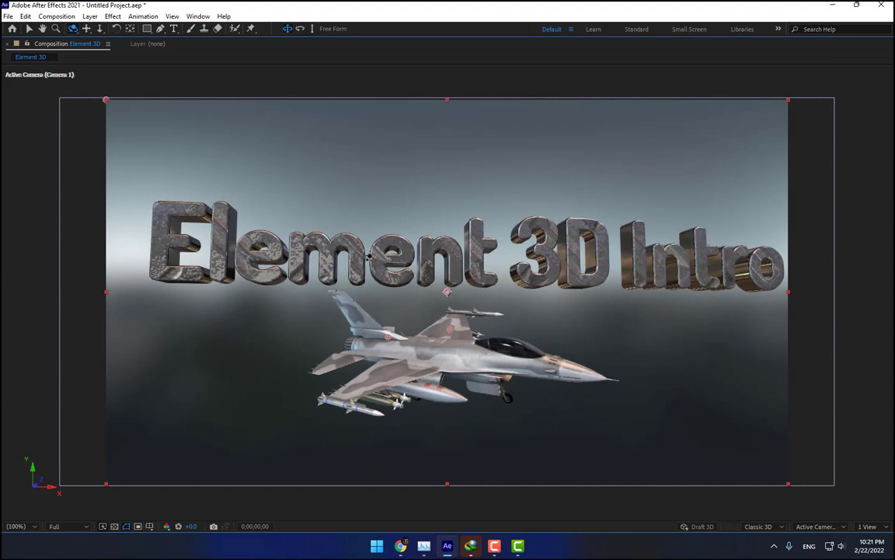
{"action": "left_click_drag", "start_coordinate": [399, 262], "coordinate": [481, 294]}
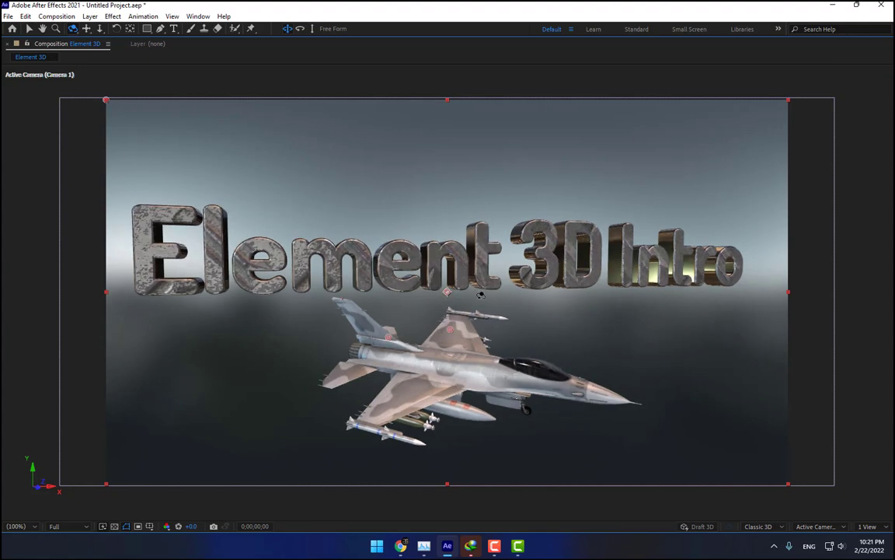
{"action": "left_click_drag", "start_coordinate": [471, 297], "coordinate": [496, 269]}
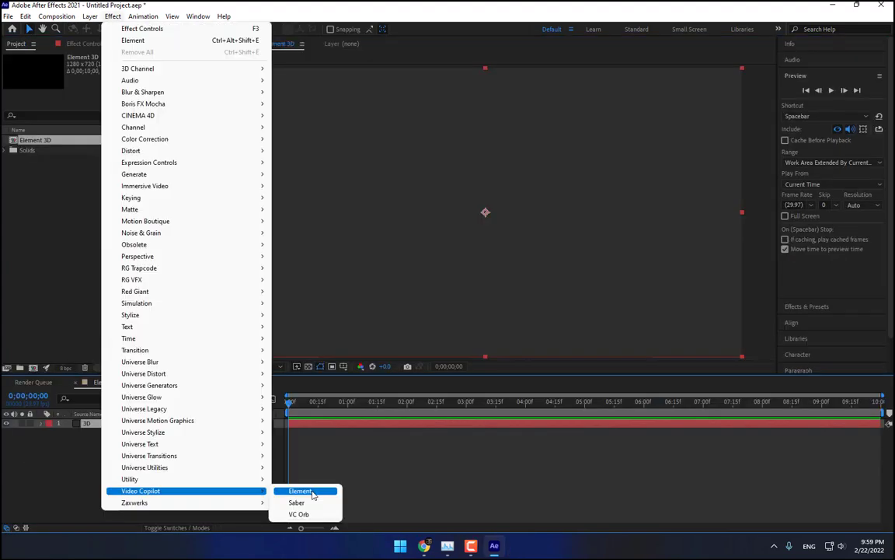
- Apply the Video Copilot Element effect to the 3D solid layer and deselect the layer
{"action": "left_click", "coordinate": [310, 491]}
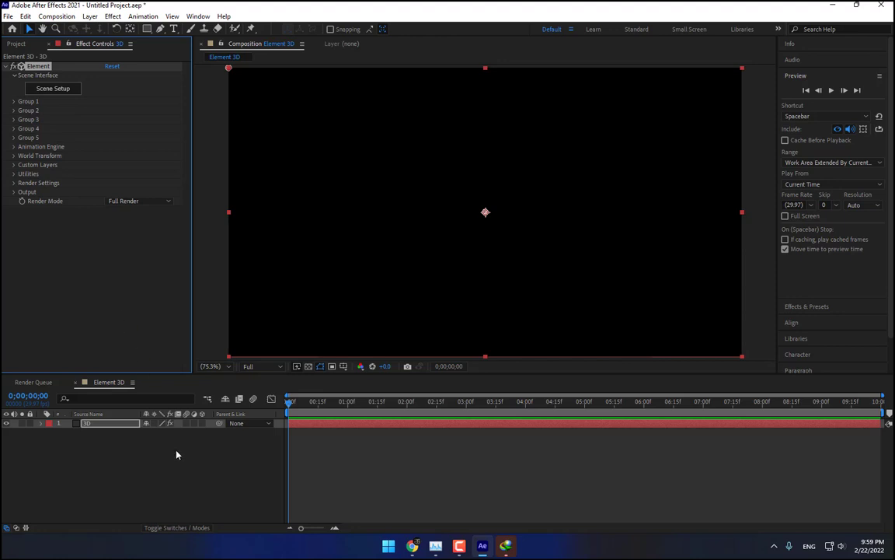
{"action": "left_click", "coordinate": [189, 469]}
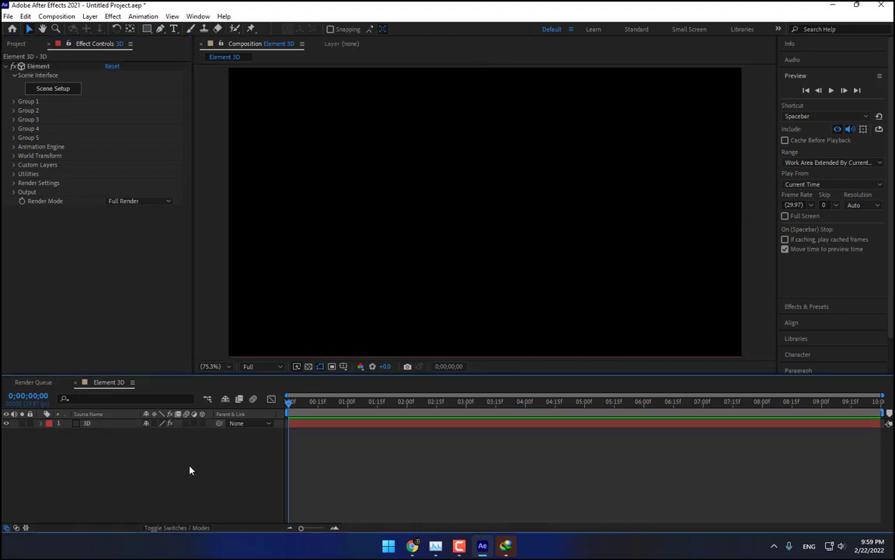
- Create a text layer reading "Just After Effects" starting near the middle of the composition
{"action": "left_click", "coordinate": [173, 29]}
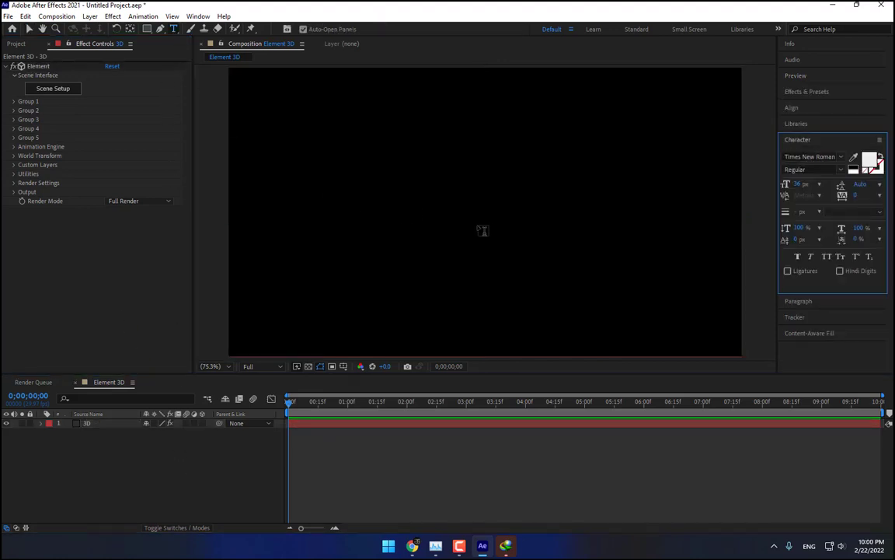
{"action": "left_click", "coordinate": [480, 226]}
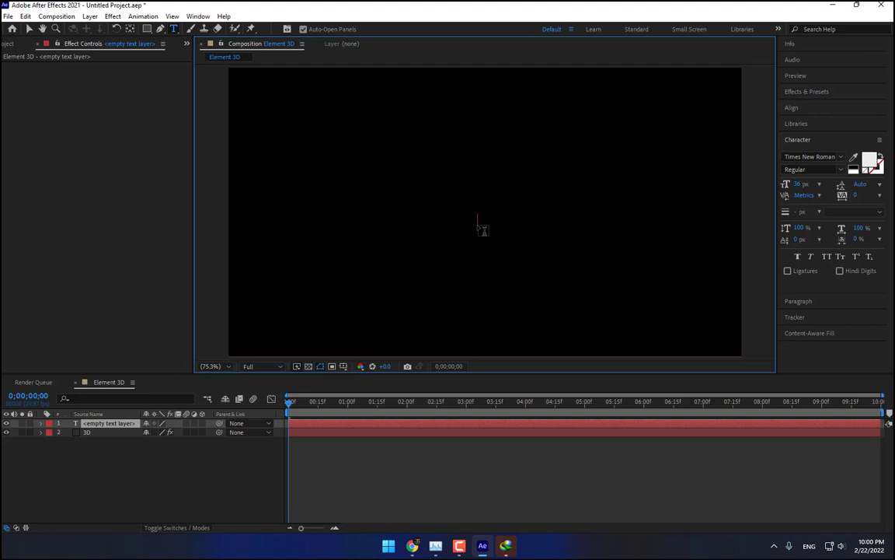
{"action": "type", "text": "Just Aft"}
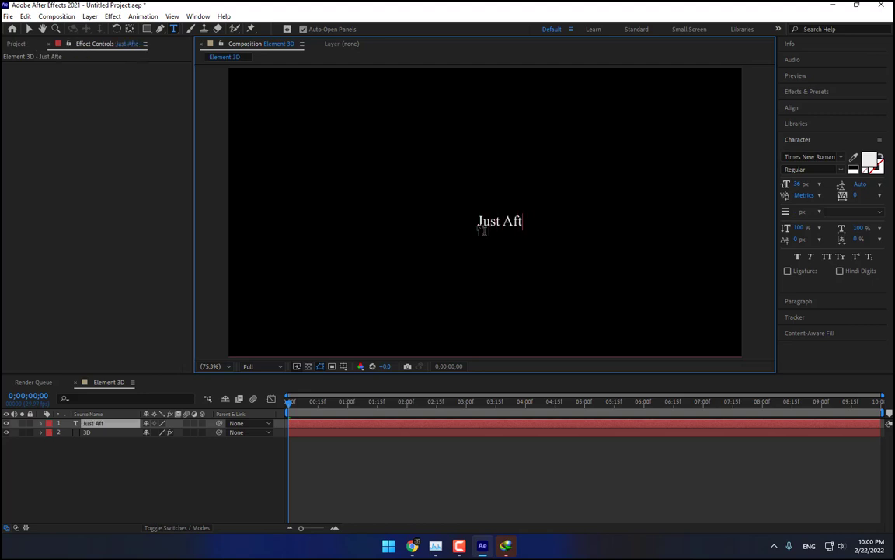
{"action": "type", "text": "er Effects"}
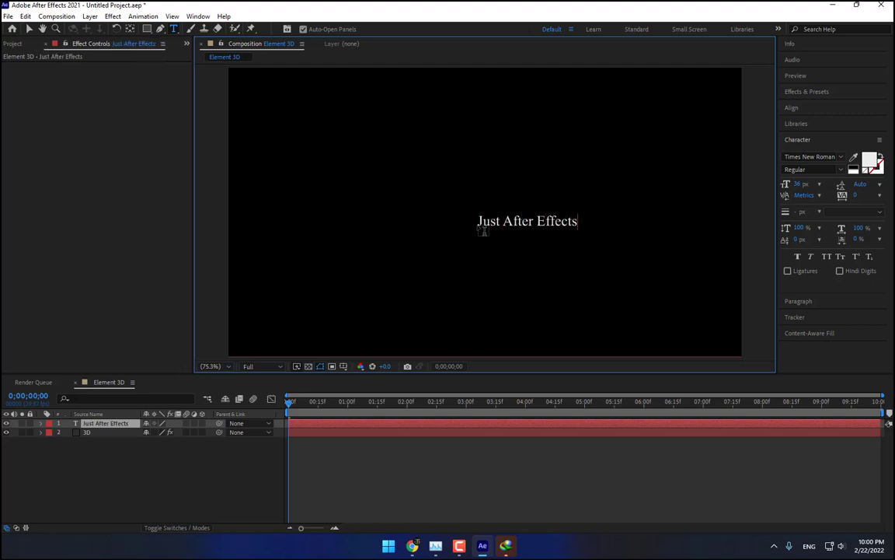
- Set the font of the whole "Just After Effects" text to Dosis in the Bold style
{"action": "key", "text": "ctrl+a"}
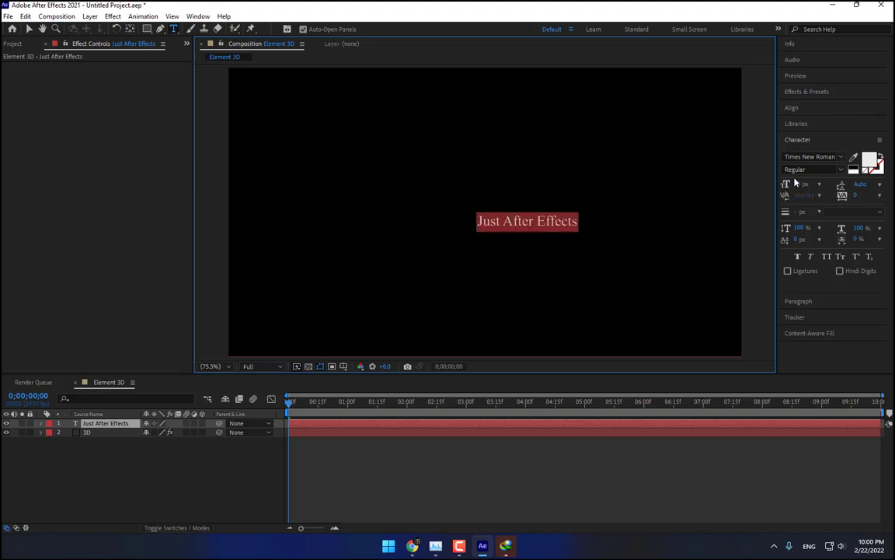
{"action": "left_click", "coordinate": [841, 157]}
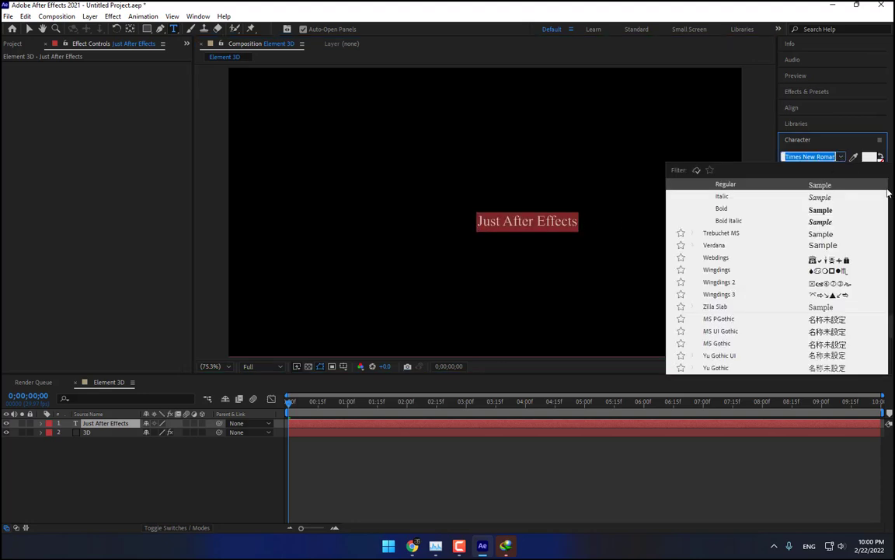
{"action": "left_click", "coordinate": [881, 208]}
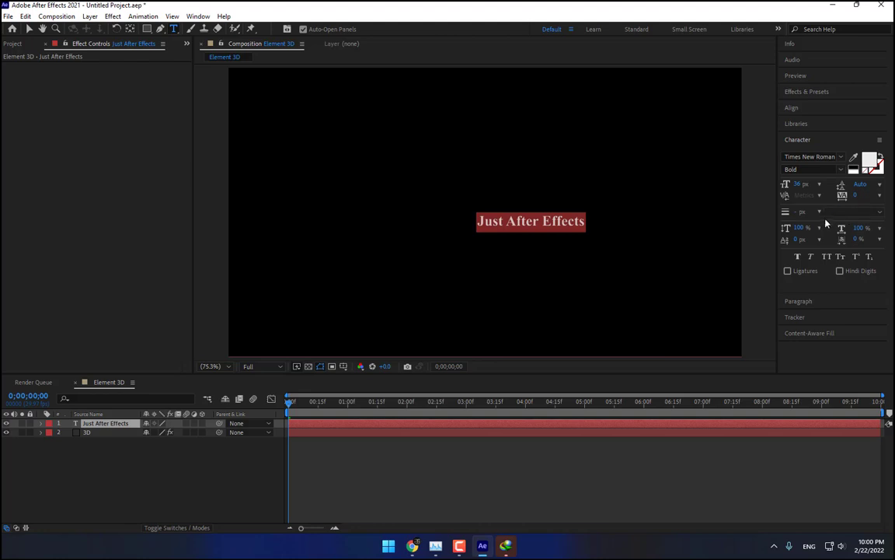
{"action": "left_click", "coordinate": [841, 157]}
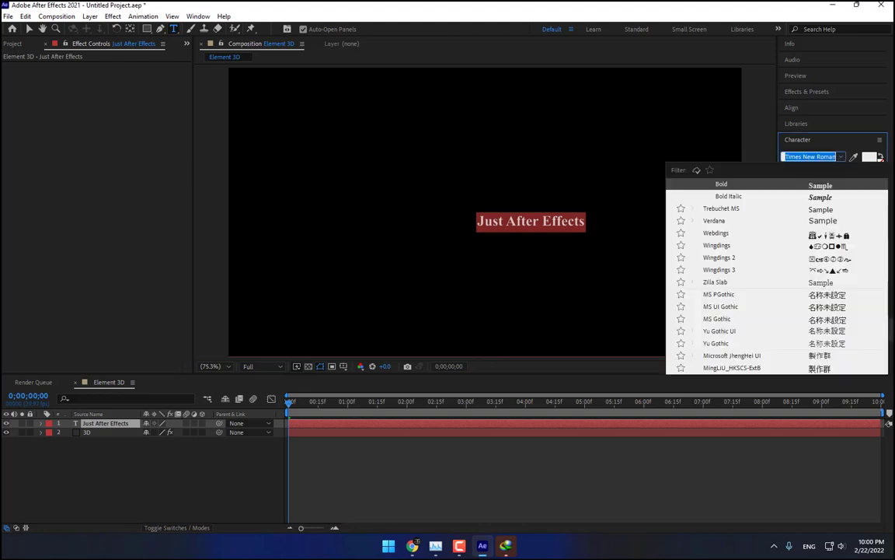
{"action": "left_click_drag", "start_coordinate": [891, 328], "coordinate": [890, 234]}
{"action": "scroll", "coordinate": [851, 248], "scroll_direction": "up", "scroll_amount": 3}
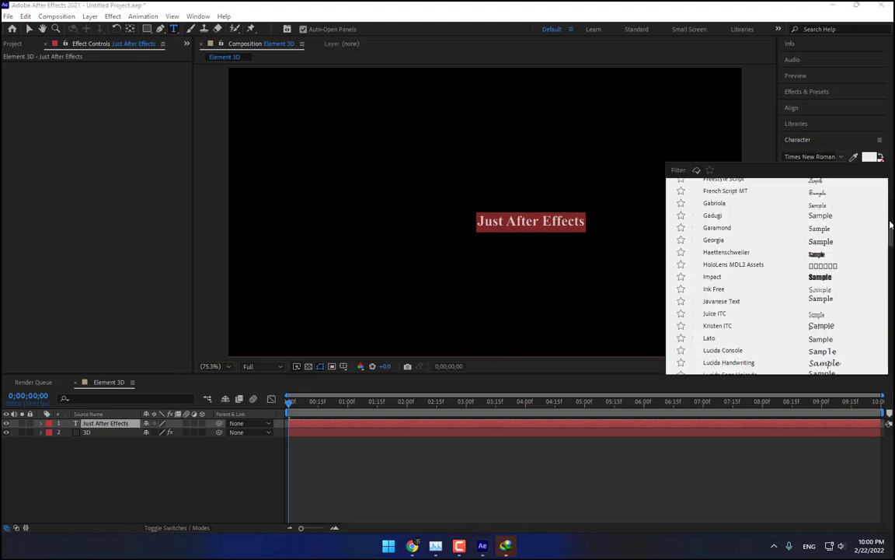
{"action": "left_click", "coordinate": [851, 248]}
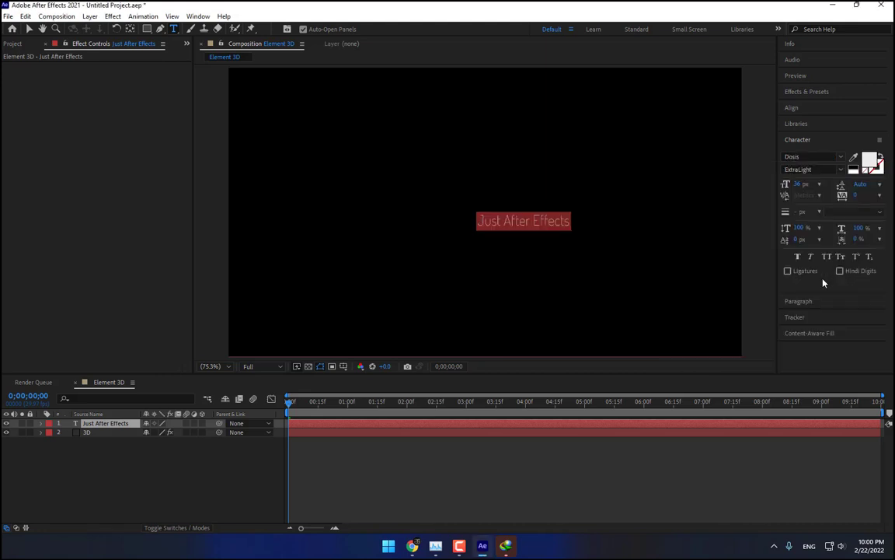
{"action": "left_click", "coordinate": [841, 170]}
{"action": "left_click", "coordinate": [801, 238]}
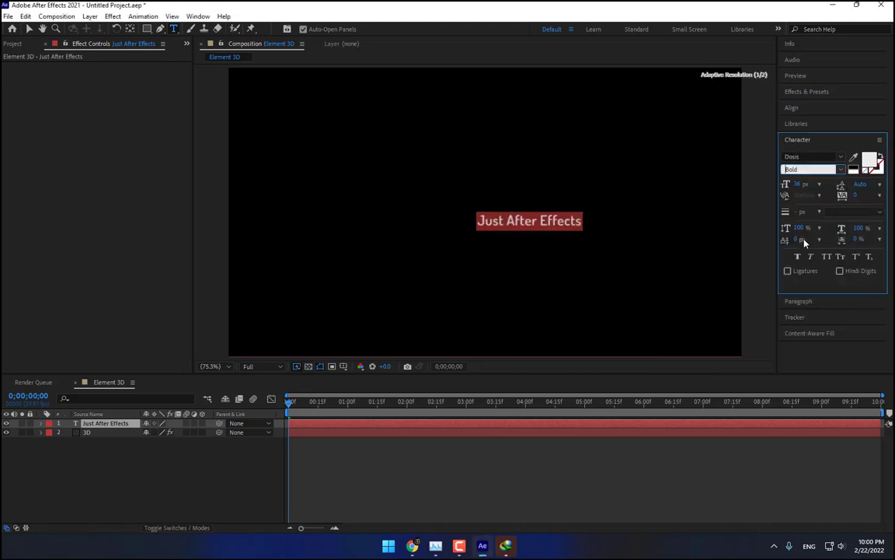
- Enlarge the text to 92 px and move it roughly to the centre of the composition
{"action": "left_click_drag", "start_coordinate": [801, 184], "coordinate": [835, 184]}
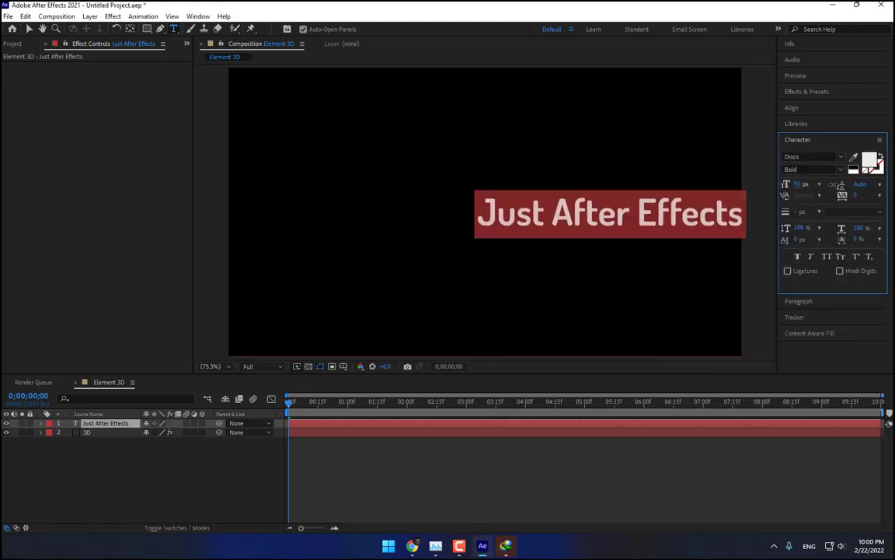
{"action": "left_click", "coordinate": [29, 29]}
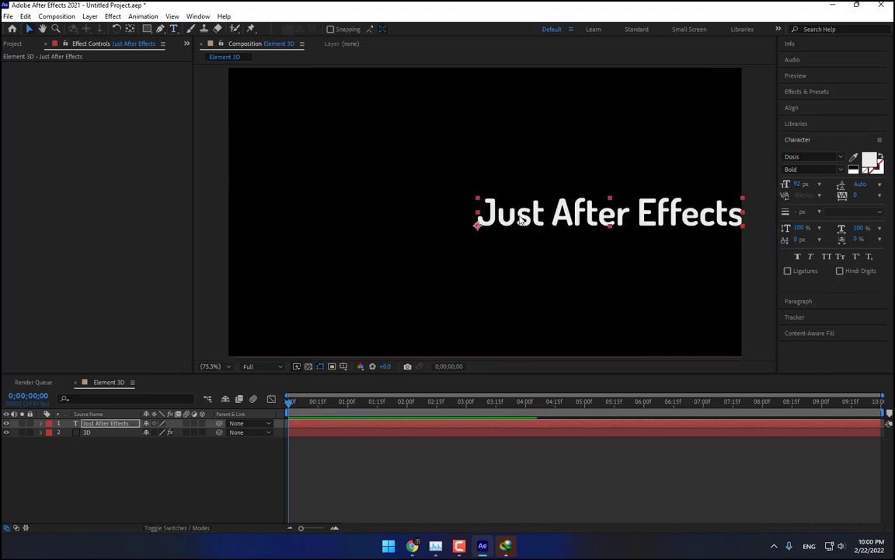
{"action": "left_click_drag", "start_coordinate": [519, 215], "coordinate": [417, 227]}
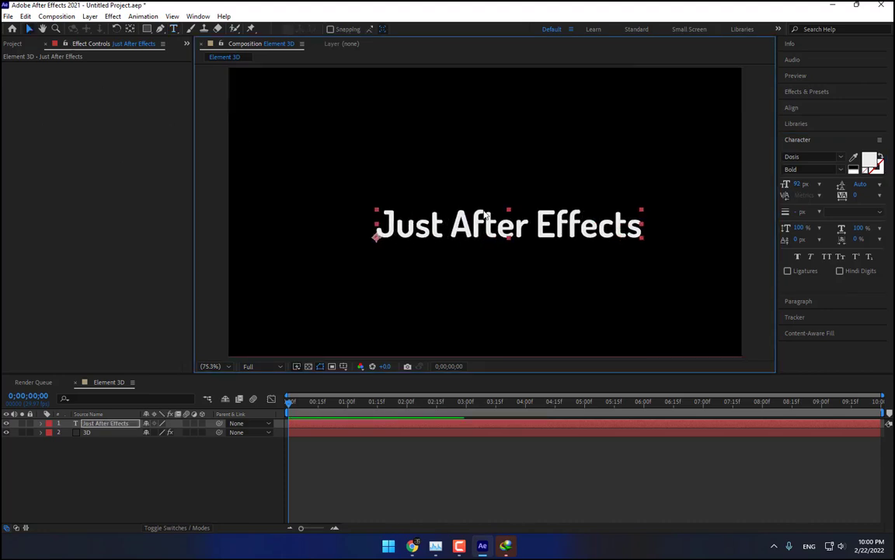
- In the 3D layer's Element effect, assign the Just After Effects text layer to Path Layer 1 of Custom Text and Masks
{"action": "left_click", "coordinate": [88, 432]}
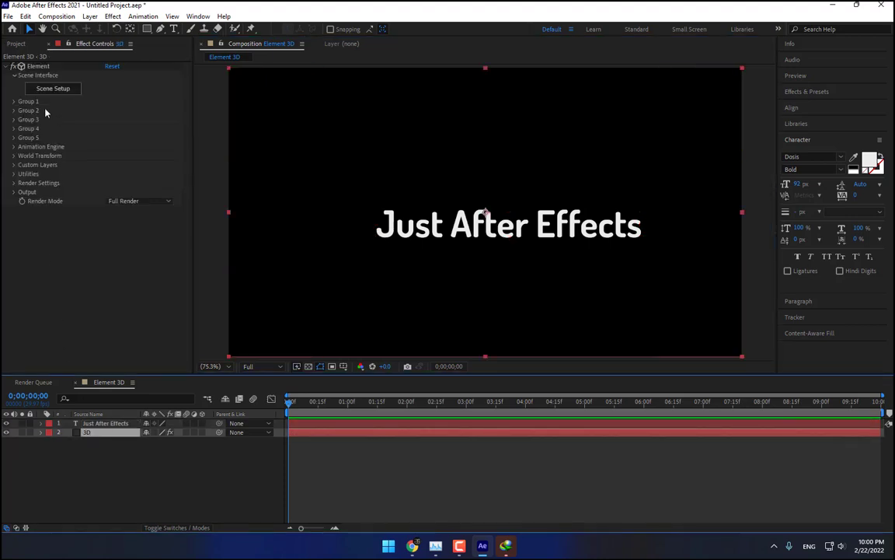
{"action": "left_click", "coordinate": [13, 165]}
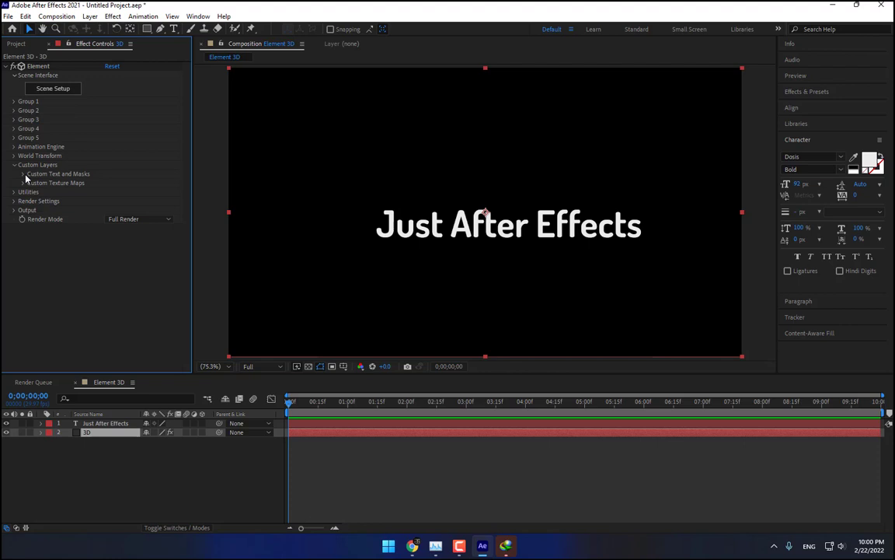
{"action": "left_click", "coordinate": [22, 174]}
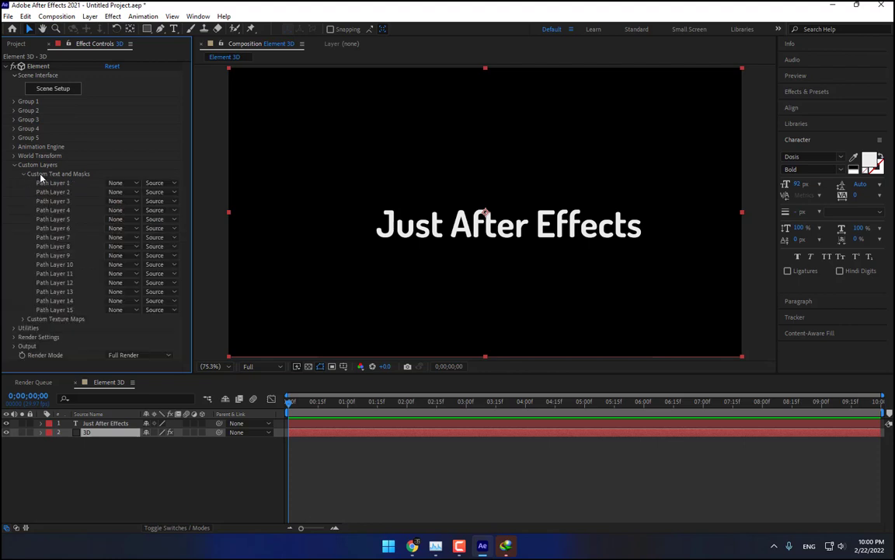
{"action": "left_click", "coordinate": [116, 182]}
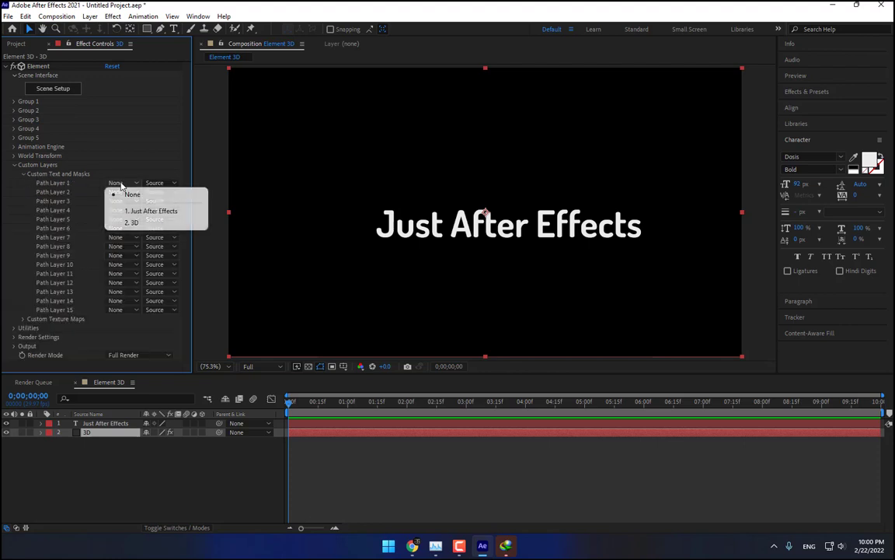
{"action": "left_click", "coordinate": [149, 212]}
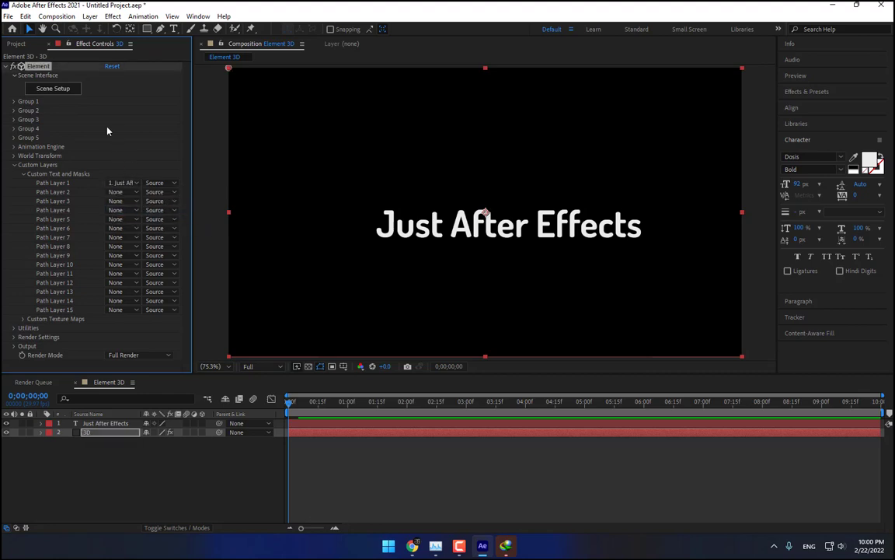
- Open Element's Scene Setup and extrude the custom text path into a 3D model
{"action": "left_click", "coordinate": [54, 89]}
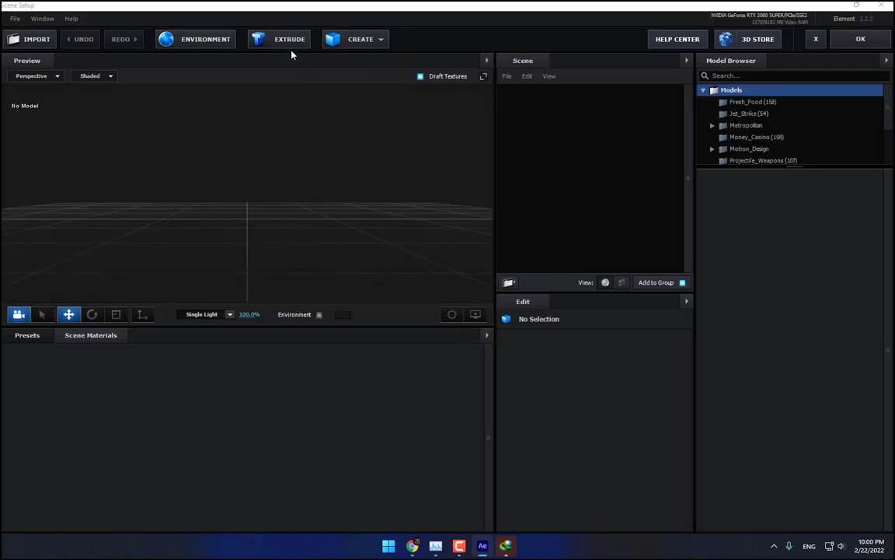
{"action": "left_click", "coordinate": [291, 43]}
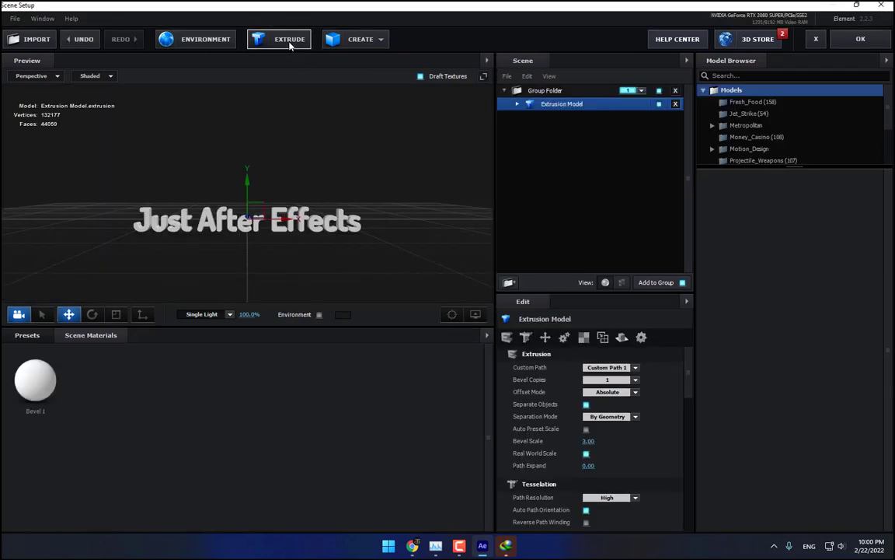
{"action": "mouse_move", "coordinate": [296, 132]}
{"action": "left_mouse_down"}
{"action": "mouse_move", "coordinate": [364, 146]}
{"action": "mouse_move", "coordinate": [325, 154]}
{"action": "mouse_move", "coordinate": [310, 143]}
{"action": "left_mouse_up"}
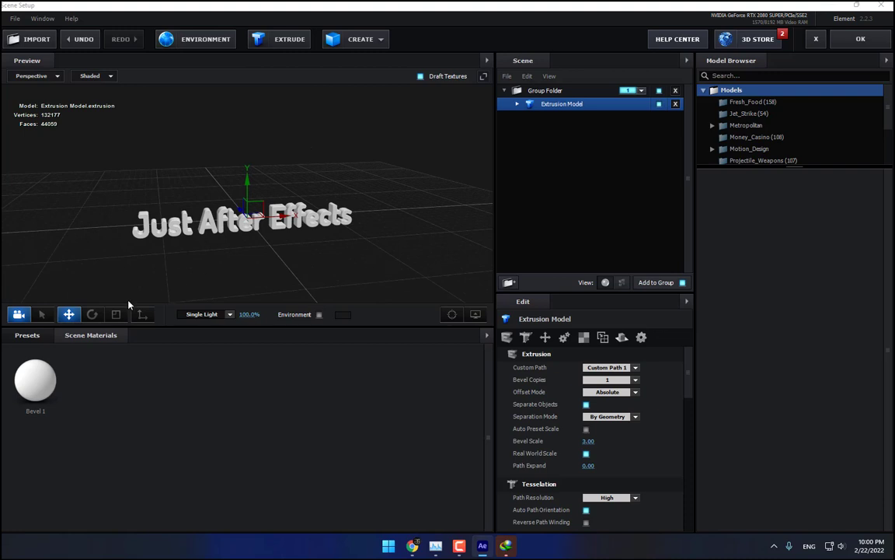
- Apply the Century bevel preset from the Physical bevels to the extruded text
{"action": "left_click", "coordinate": [35, 340]}
{"action": "left_click", "coordinate": [35, 350]}
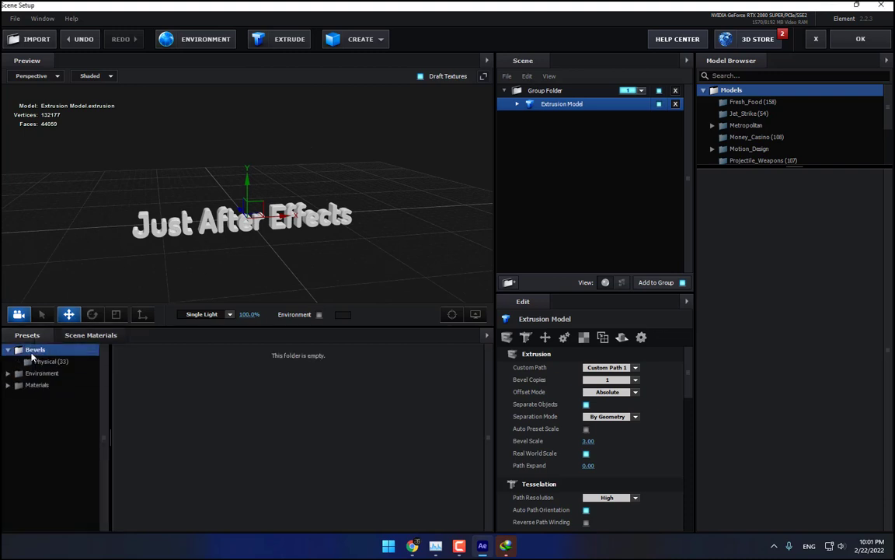
{"action": "left_click", "coordinate": [45, 363]}
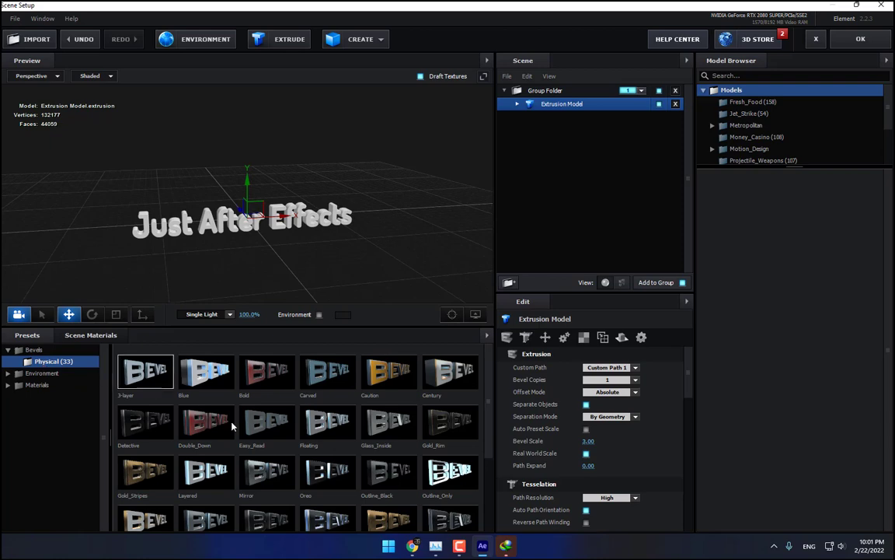
{"action": "scroll", "coordinate": [376, 460], "scroll_direction": "down", "scroll_amount": 3}
{"action": "scroll", "coordinate": [377, 459], "scroll_direction": "up", "scroll_amount": 3}
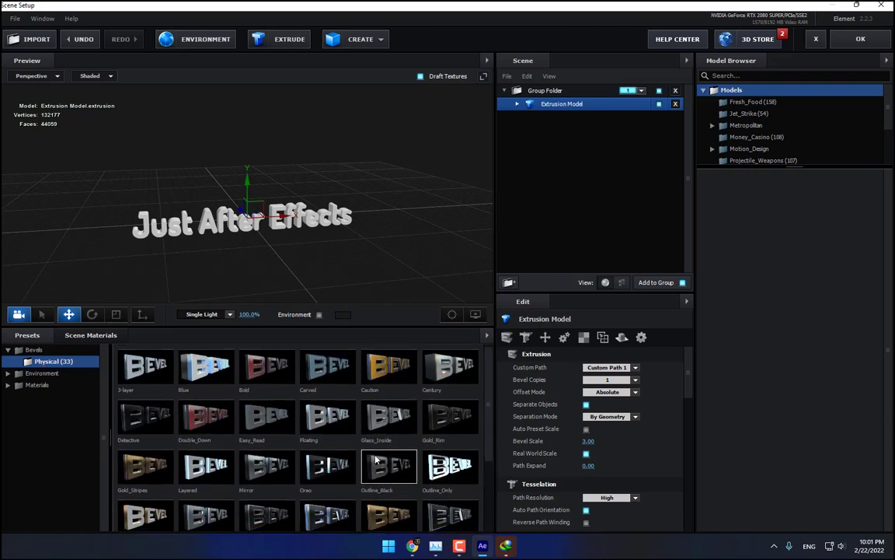
{"action": "double_click", "coordinate": [454, 377]}
{"action": "left_click_drag", "start_coordinate": [342, 272], "coordinate": [380, 264]}
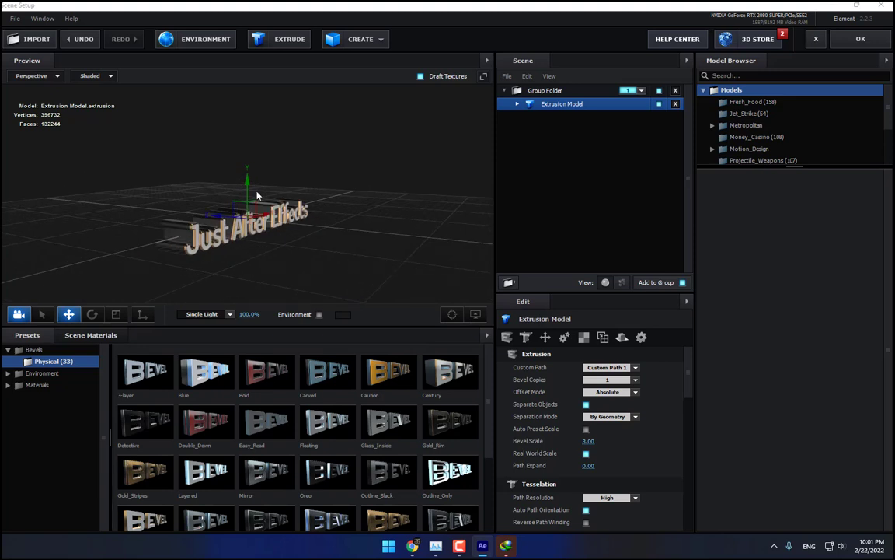
{"action": "scroll", "coordinate": [253, 198], "scroll_direction": "up", "scroll_amount": 5}
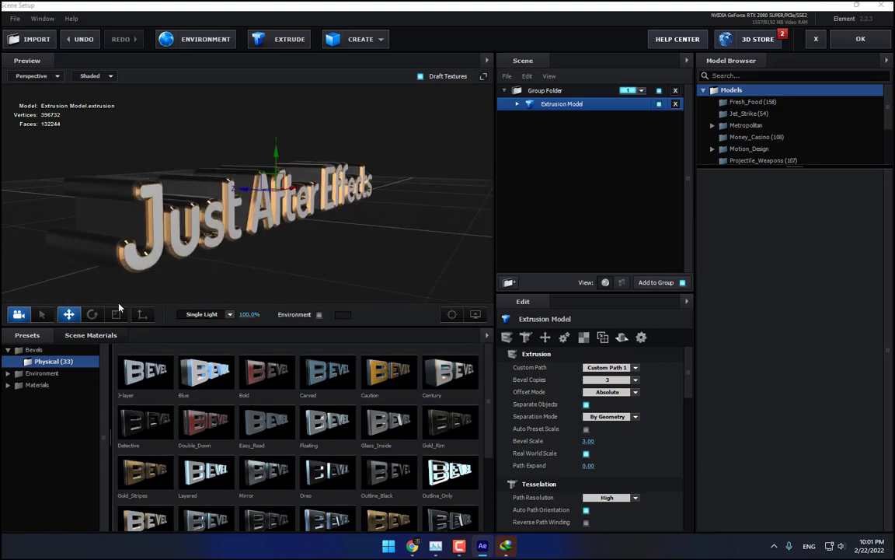
- Activate the Scale tool and expand the Extrusion Model in the scene to list its bevels
{"action": "left_click", "coordinate": [116, 314]}
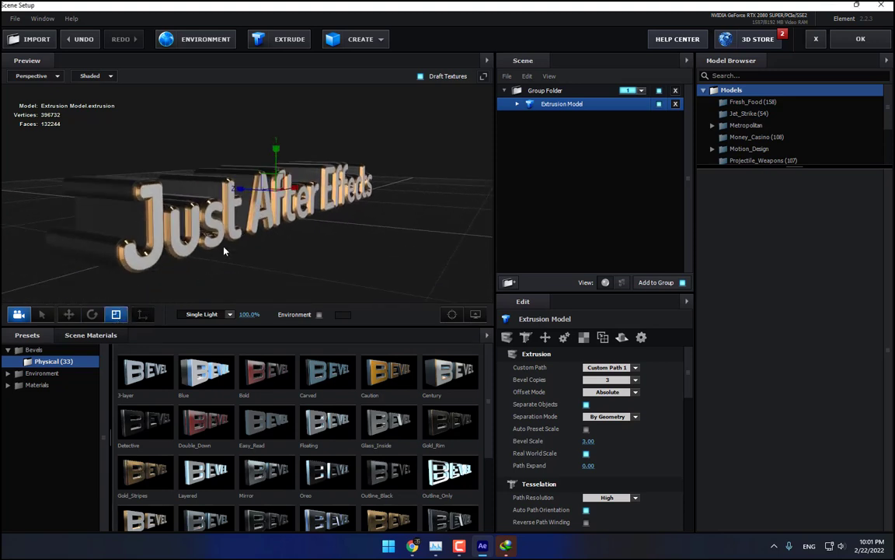
{"action": "left_click_drag", "start_coordinate": [201, 220], "coordinate": [271, 229]}
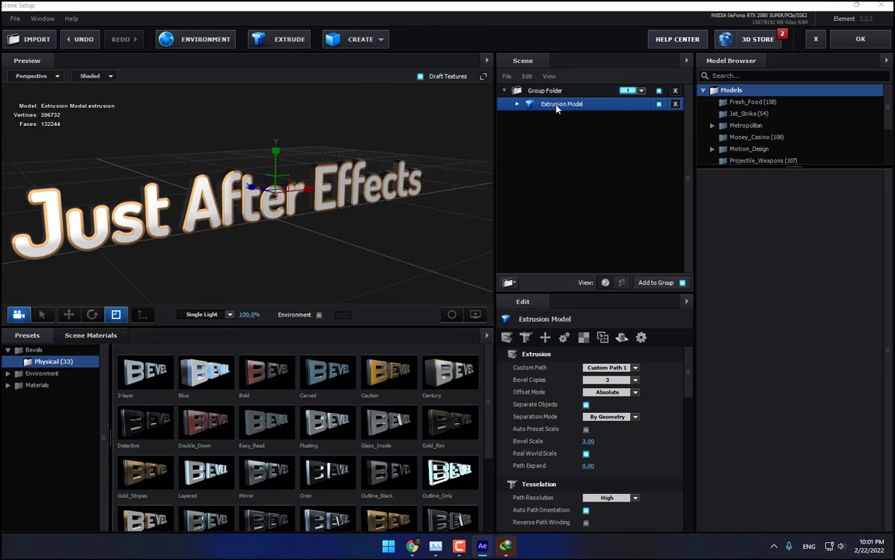
{"action": "left_click", "coordinate": [517, 103]}
{"action": "left_click_drag", "start_coordinate": [342, 210], "coordinate": [308, 235]}
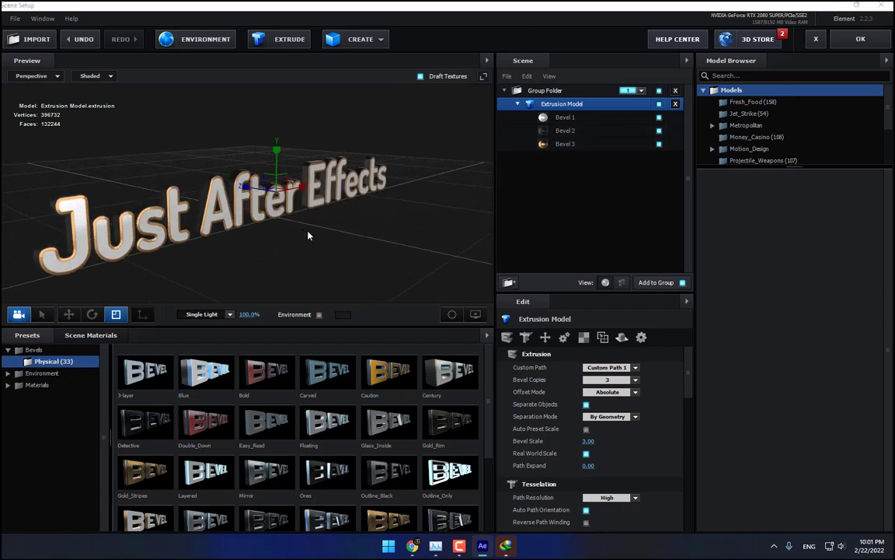
- Select Bevel 2 of the Extrusion Model and toggle its visibility
{"action": "left_click", "coordinate": [579, 131]}
{"action": "mouse_move", "coordinate": [466, 203]}
{"action": "left_mouse_down"}
{"action": "mouse_move", "coordinate": [410, 216]}
{"action": "mouse_move", "coordinate": [472, 195]}
{"action": "left_mouse_up"}
{"action": "left_click", "coordinate": [659, 131]}
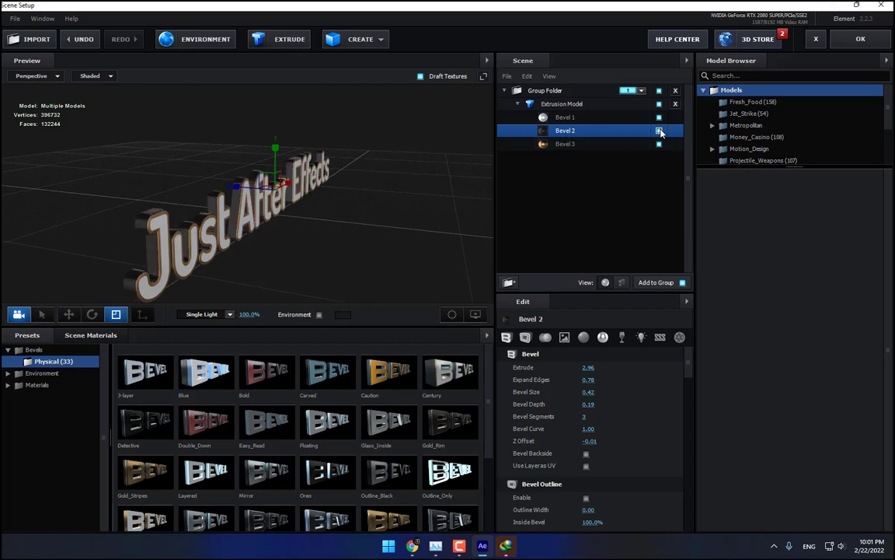
- Select Bevel 3 of the Extrusion Model and toggle its visibility to check which part of the text it forms
{"action": "left_click", "coordinate": [630, 143]}
{"action": "left_click", "coordinate": [660, 144]}
{"action": "left_click", "coordinate": [660, 145]}
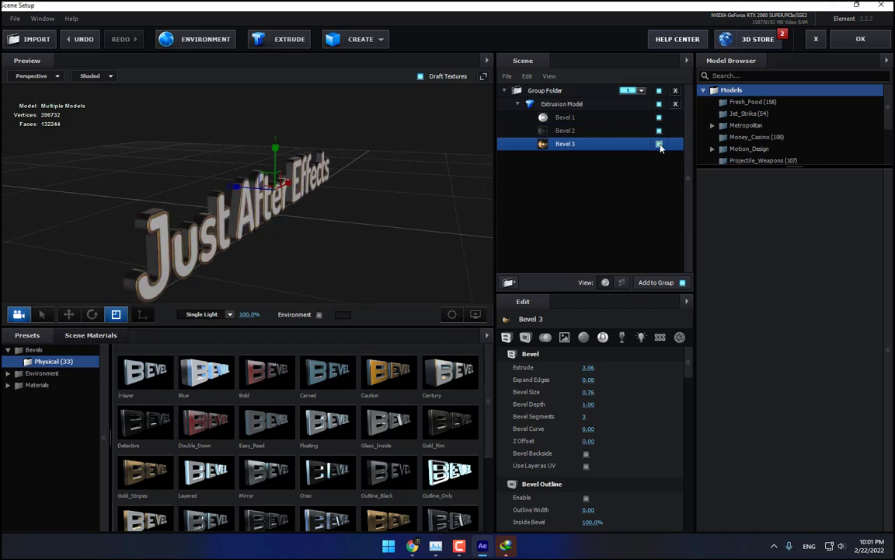
{"action": "left_click", "coordinate": [659, 118]}
- Apply the Chrome material from the Physical materials to Bevel 2 of the extruded text
{"action": "left_click", "coordinate": [581, 131]}
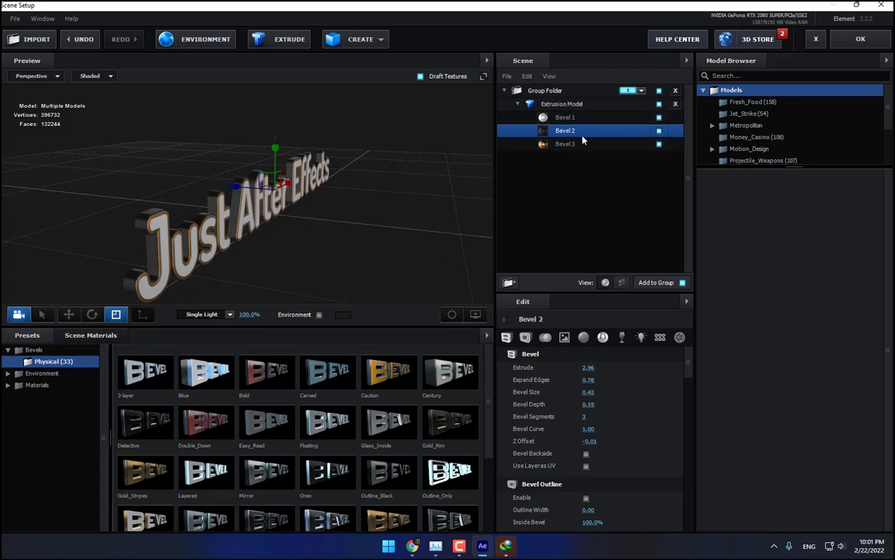
{"action": "left_click", "coordinate": [37, 385]}
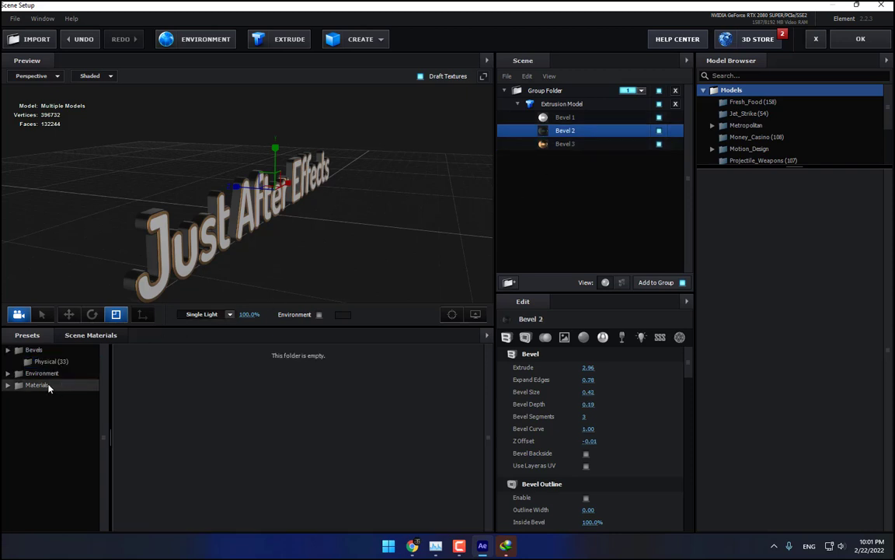
{"action": "left_click", "coordinate": [49, 395]}
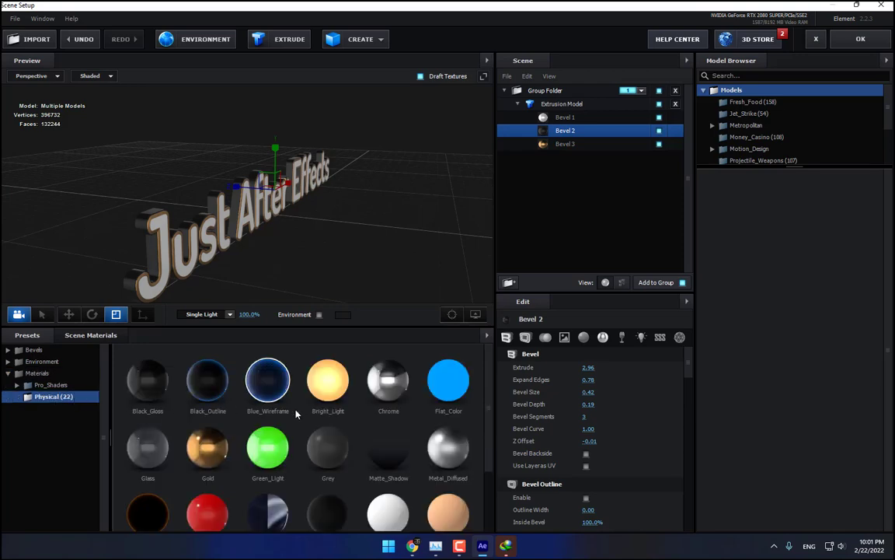
{"action": "left_click_drag", "start_coordinate": [388, 381], "coordinate": [559, 131]}
{"action": "left_click_drag", "start_coordinate": [426, 187], "coordinate": [389, 200]}
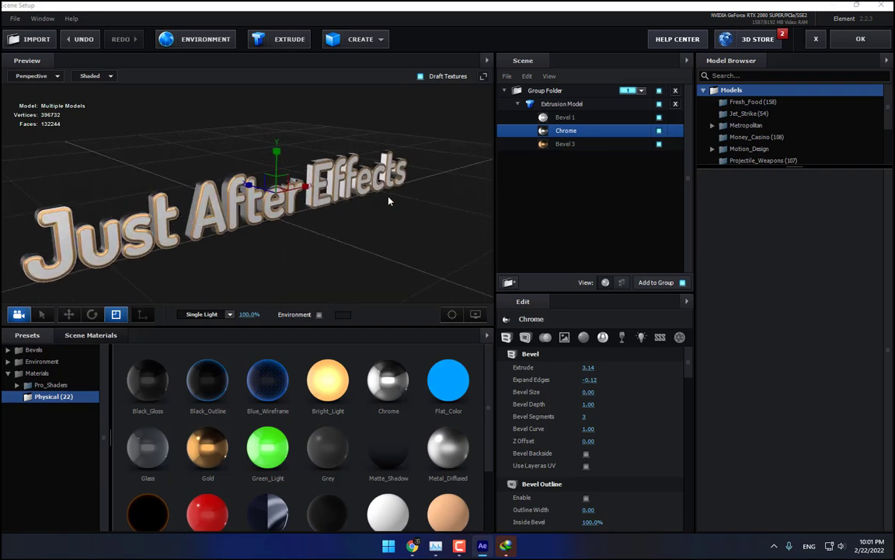
{"action": "mouse_move", "coordinate": [354, 226]}
{"action": "left_mouse_down"}
{"action": "mouse_move", "coordinate": [346, 220]}
{"action": "mouse_move", "coordinate": [353, 220]}
{"action": "left_mouse_up"}
- Replace the scene's environment texture with Basic_2K_14 from the Basic_2K folder
{"action": "left_click", "coordinate": [210, 42]}
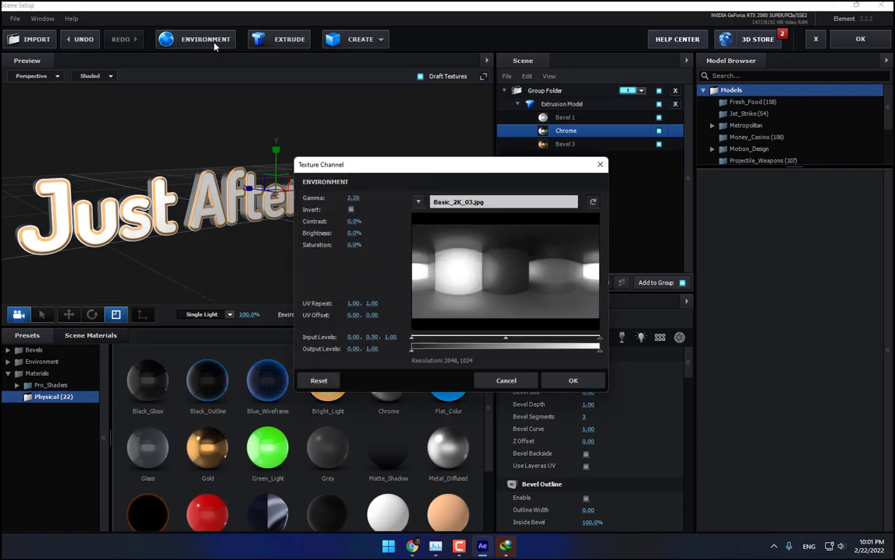
{"action": "left_click", "coordinate": [475, 202]}
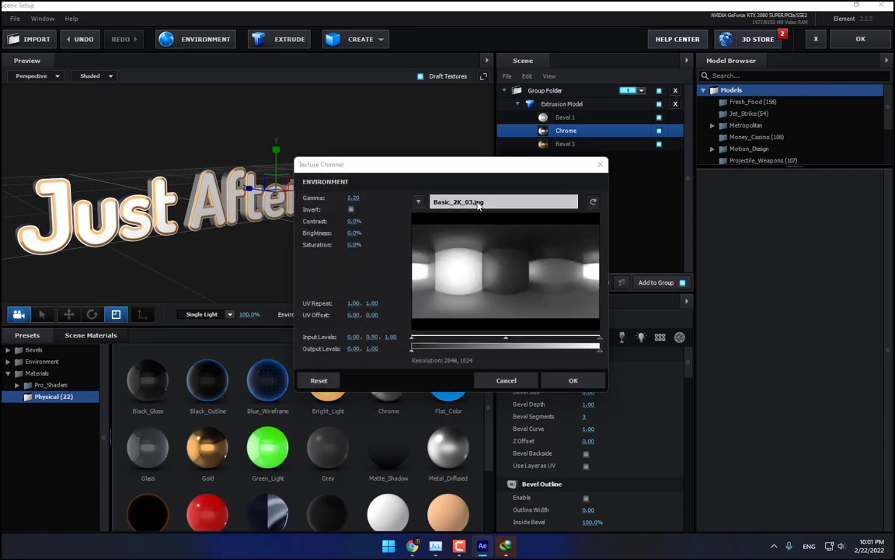
{"action": "scroll", "coordinate": [535, 334], "scroll_direction": "down", "scroll_amount": 5}
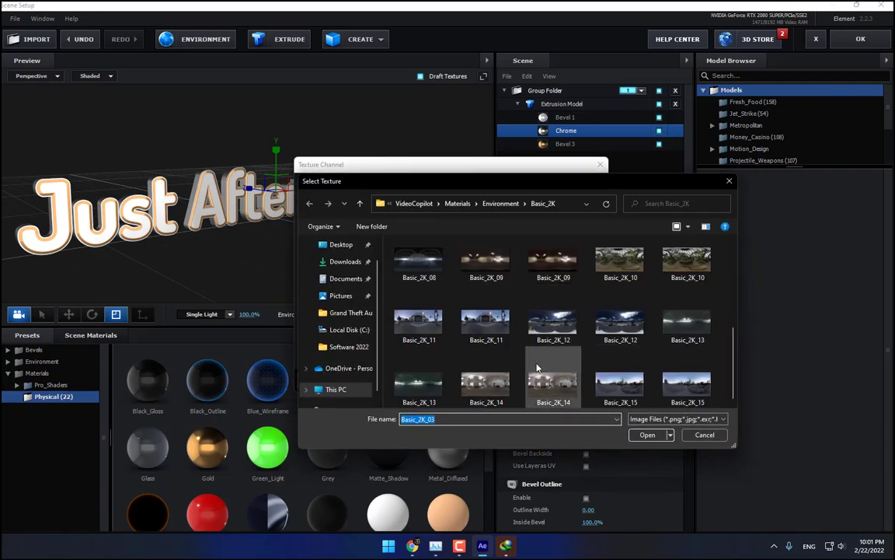
{"action": "left_click", "coordinate": [542, 389]}
{"action": "double_click", "coordinate": [542, 389]}
{"action": "left_click", "coordinate": [572, 380]}
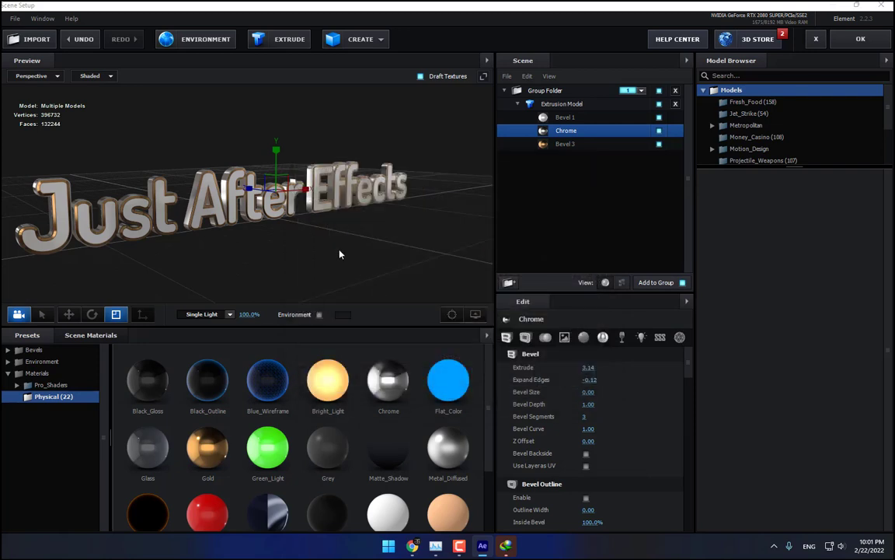
{"action": "left_click_drag", "start_coordinate": [309, 264], "coordinate": [331, 282]}
- Collapse the scene's Group Folder and add the abstract_strings_06 model from Motion_Design's Abstract_Strings set
{"action": "left_click", "coordinate": [519, 104]}
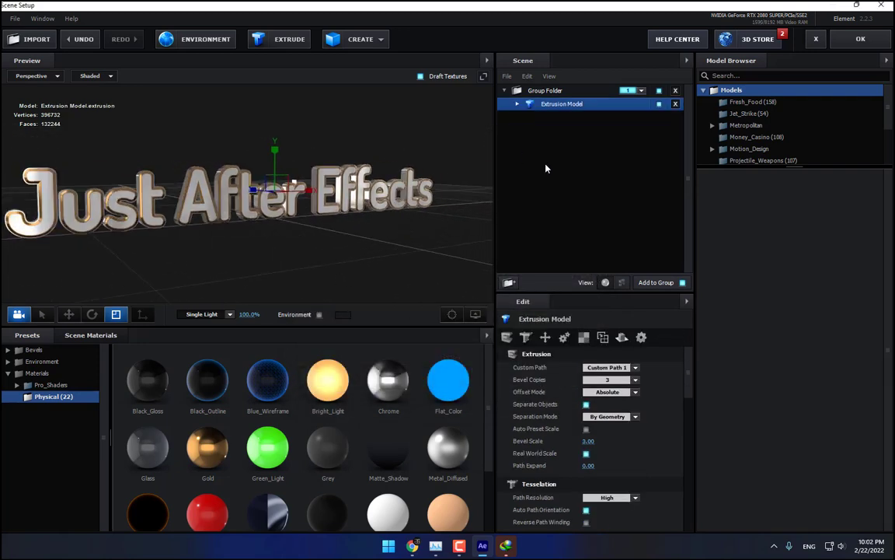
{"action": "left_click", "coordinate": [505, 91]}
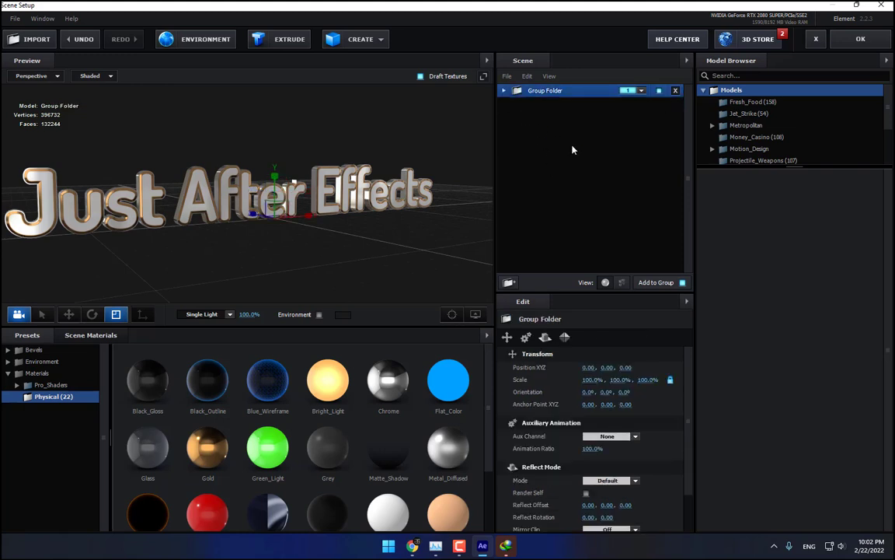
{"action": "scroll", "coordinate": [760, 144], "scroll_direction": "down", "scroll_amount": 1}
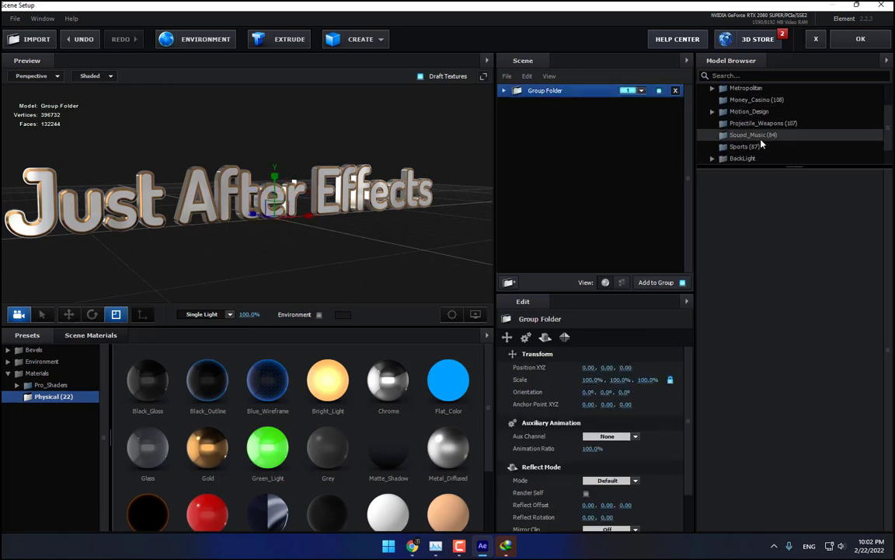
{"action": "scroll", "coordinate": [759, 142], "scroll_direction": "up", "scroll_amount": 1}
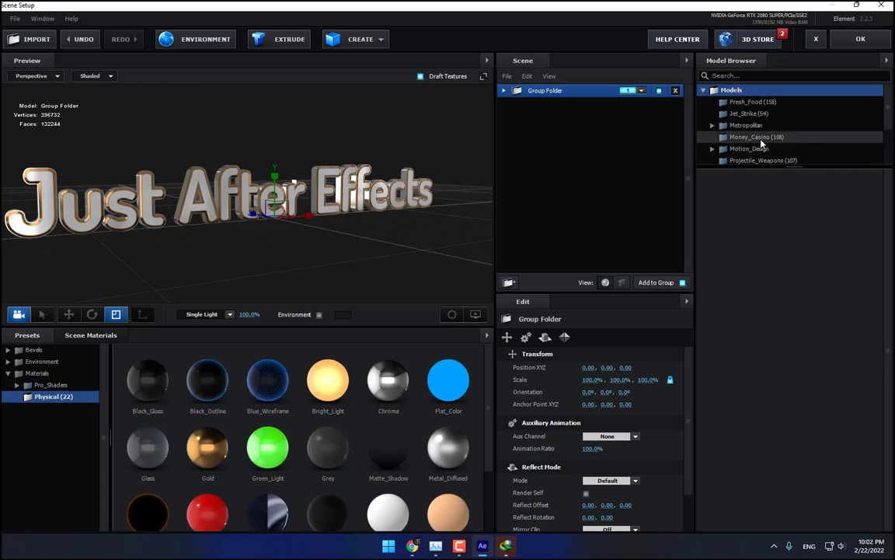
{"action": "scroll", "coordinate": [758, 120], "scroll_direction": "down", "scroll_amount": 1}
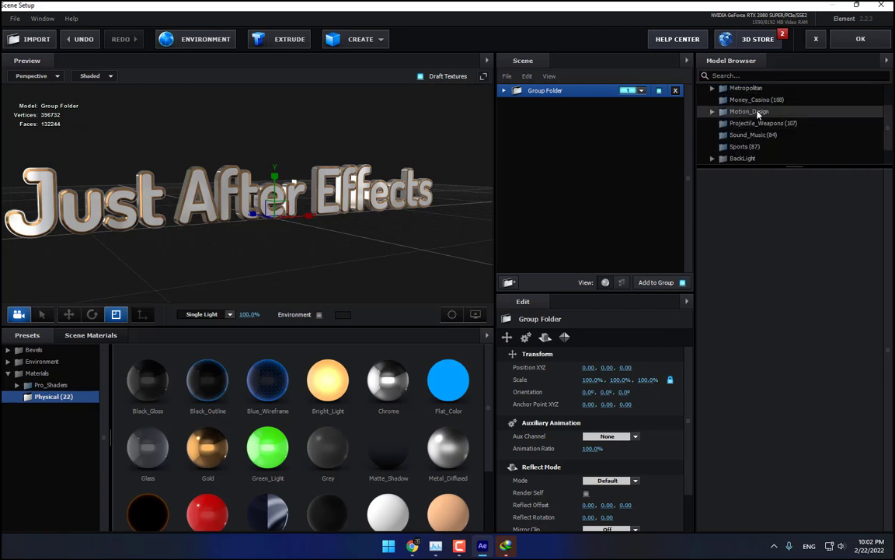
{"action": "double_click", "coordinate": [753, 111]}
{"action": "left_click", "coordinate": [773, 135]}
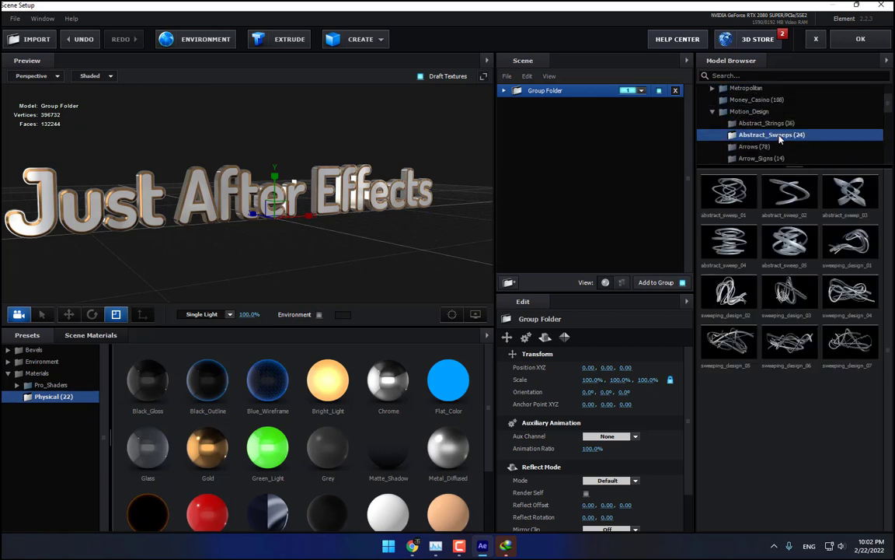
{"action": "left_click", "coordinate": [787, 146]}
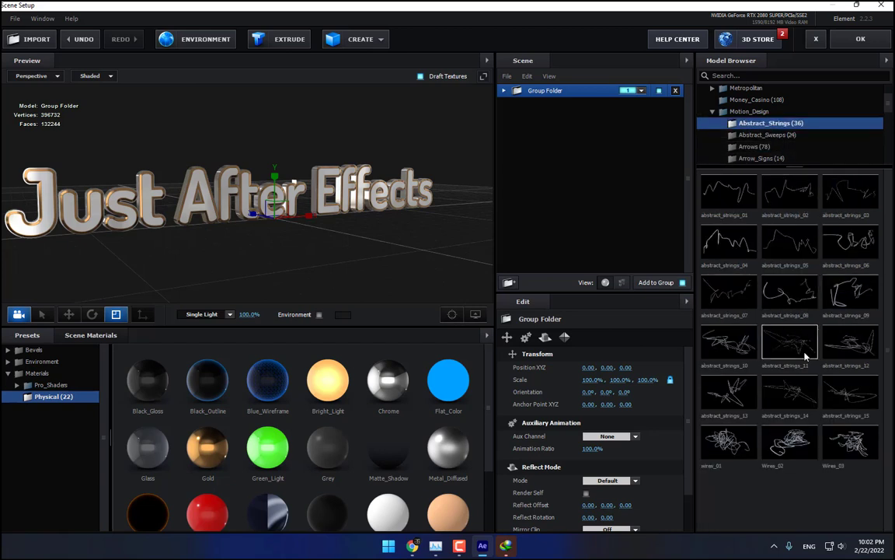
{"action": "left_click", "coordinate": [850, 246]}
- Rotate abstract_strings_06 to about 180°, 15.7°, 180° and place it below the text at about -0.15, -0.08, 0.00
{"action": "left_click_drag", "start_coordinate": [334, 233], "coordinate": [238, 263]}
{"action": "left_click", "coordinate": [68, 314]}
{"action": "left_click", "coordinate": [92, 314]}
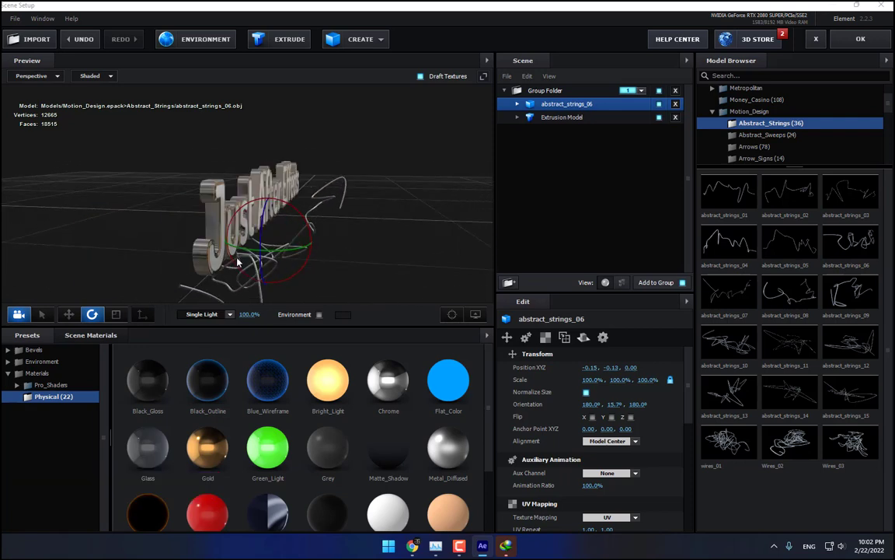
{"action": "left_click", "coordinate": [69, 314]}
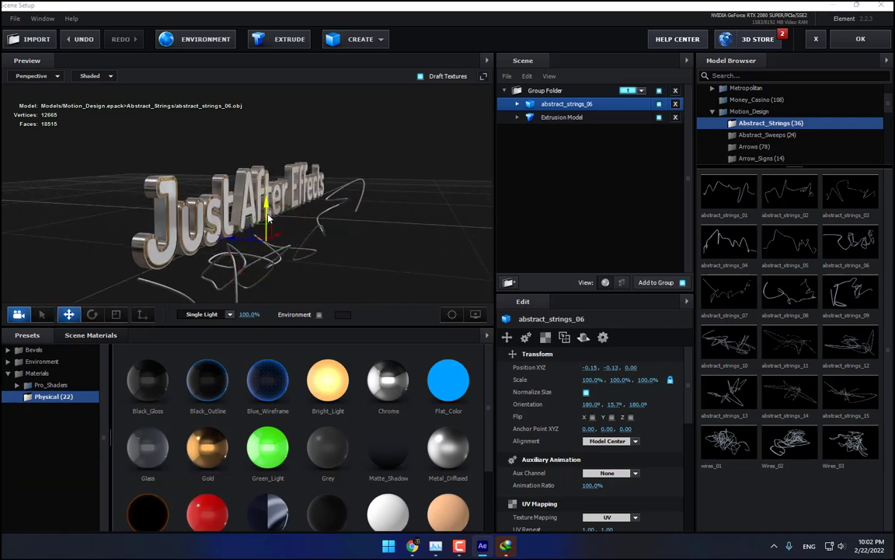
{"action": "left_click_drag", "start_coordinate": [269, 219], "coordinate": [268, 208]}
{"action": "left_click_drag", "start_coordinate": [373, 219], "coordinate": [332, 221]}
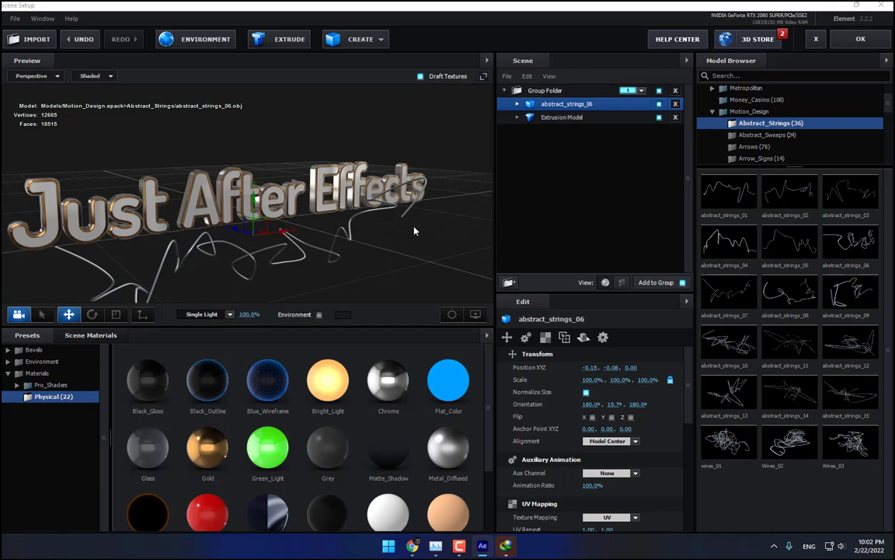
{"action": "left_click_drag", "start_coordinate": [414, 231], "coordinate": [442, 232]}
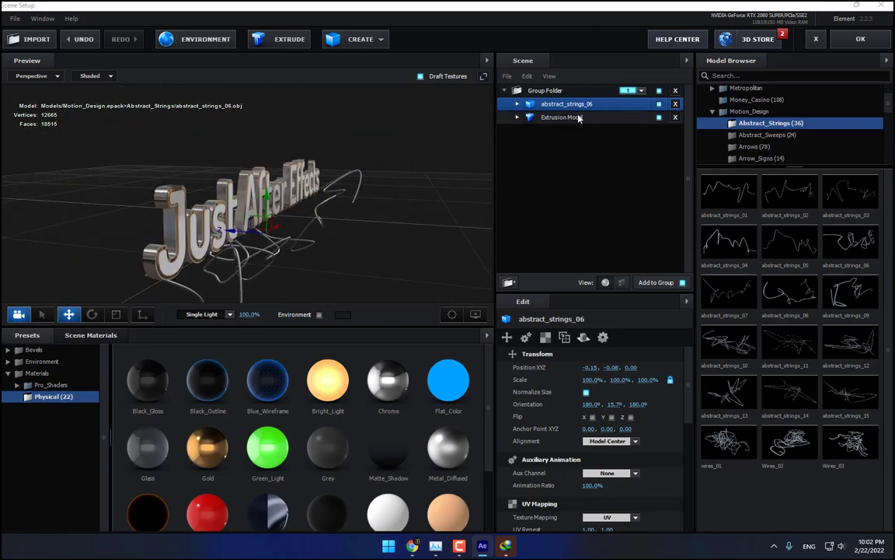
{"action": "left_click_drag", "start_coordinate": [300, 192], "coordinate": [327, 247]}
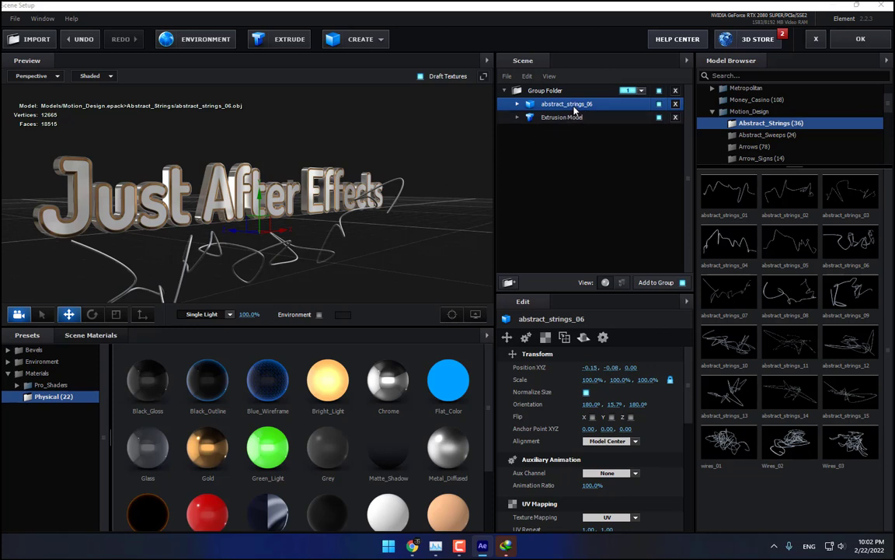
- Take abstract_strings_06 out of the Group Folder and assign it to group 2
{"action": "left_click_drag", "start_coordinate": [573, 109], "coordinate": [572, 192]}
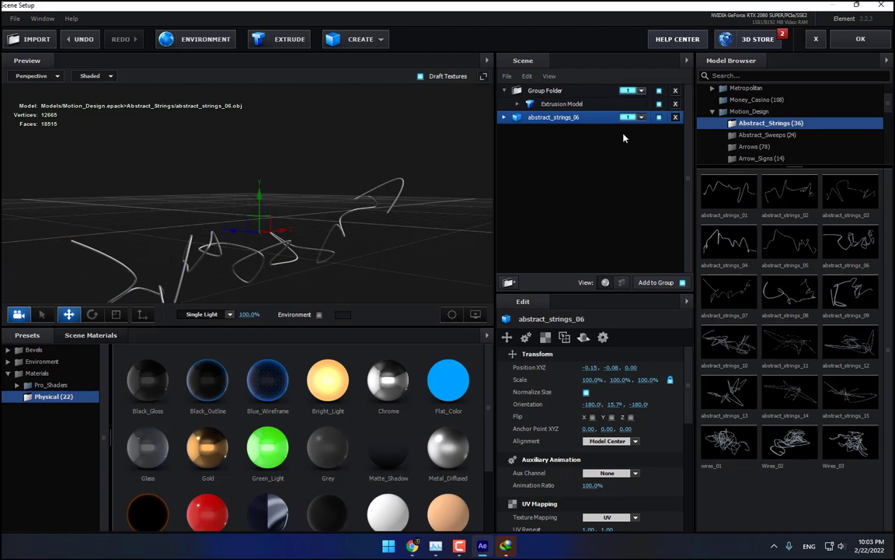
{"action": "left_click", "coordinate": [640, 116]}
{"action": "left_click", "coordinate": [646, 133]}
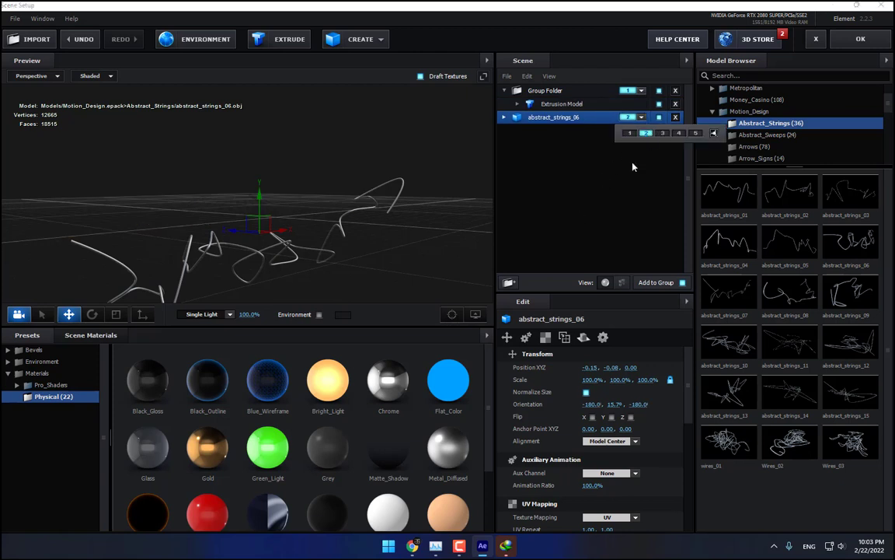
- Apply the Bright_Light Physical material to abstract_strings_06 and accept the Scene Setup
{"action": "left_click", "coordinate": [587, 118]}
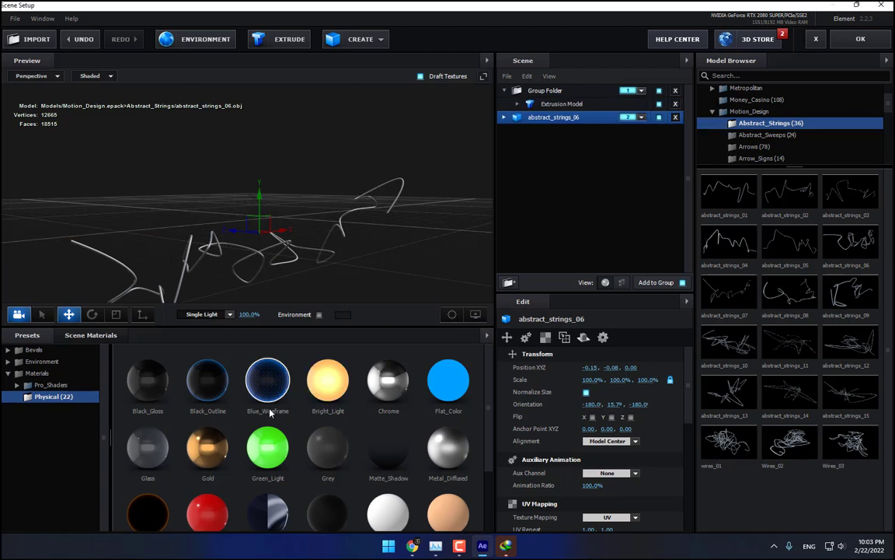
{"action": "scroll", "coordinate": [248, 469], "scroll_direction": "down", "scroll_amount": 1}
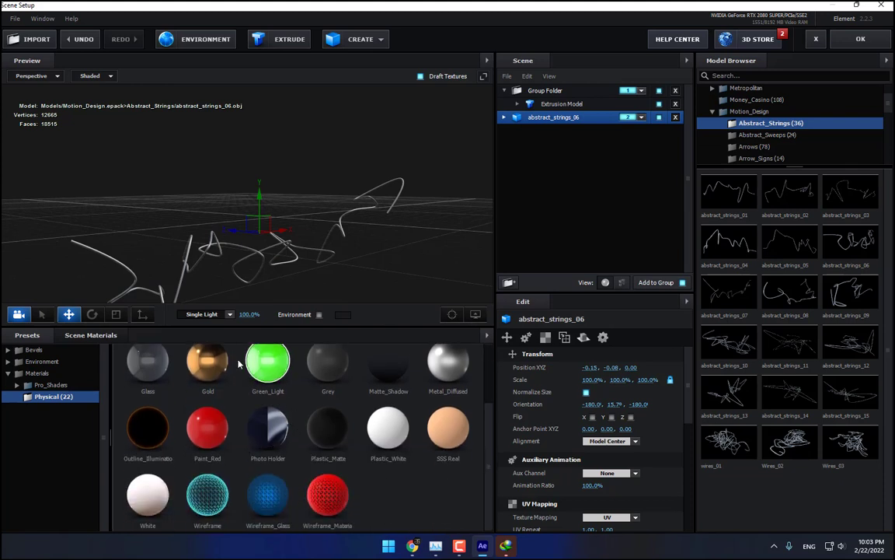
{"action": "scroll", "coordinate": [276, 392], "scroll_direction": "up", "scroll_amount": 1}
{"action": "left_click_drag", "start_coordinate": [332, 377], "coordinate": [537, 116]}
{"action": "left_click_drag", "start_coordinate": [428, 204], "coordinate": [400, 207]}
{"action": "left_click", "coordinate": [868, 40]}
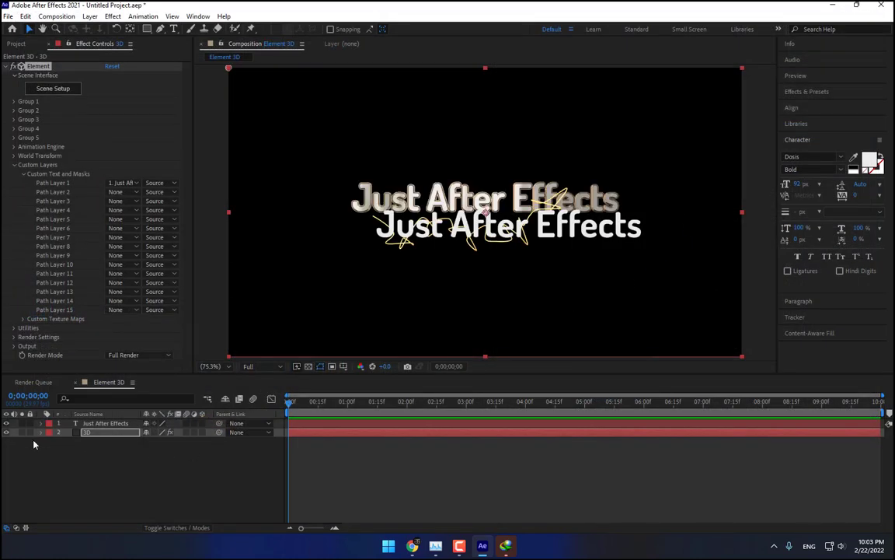
- Hide the Just After Effects text layer and add a two-node camera using a lens preset
{"action": "left_click", "coordinate": [6, 423]}
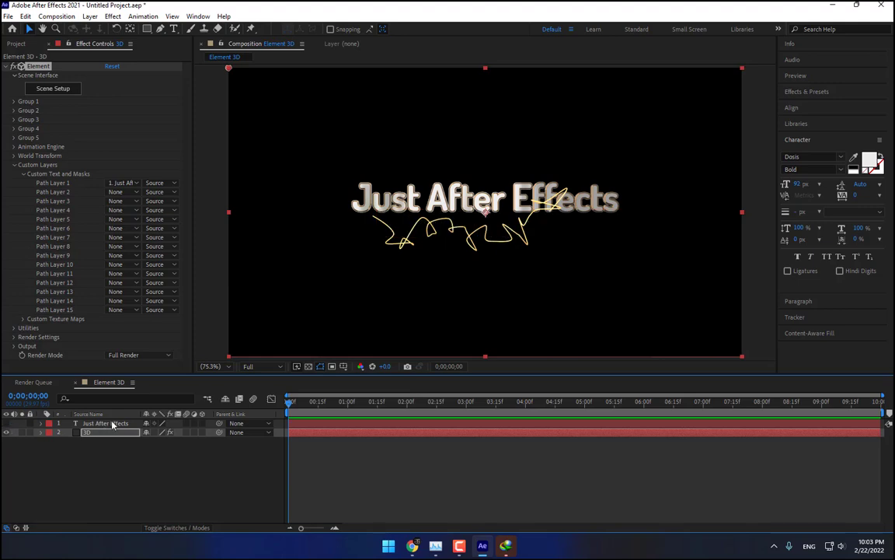
{"action": "right_click", "coordinate": [129, 467]}
{"action": "mouse_move", "coordinate": [159, 334]}
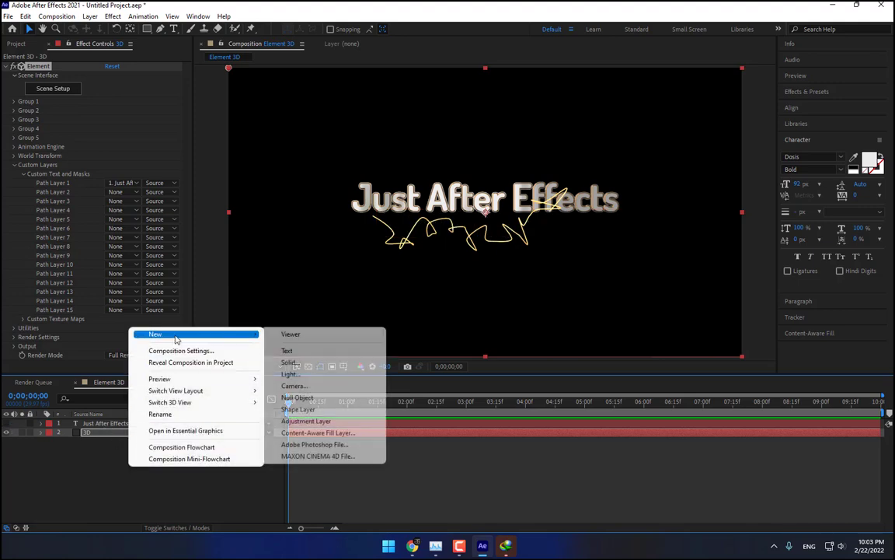
{"action": "left_click", "coordinate": [334, 386]}
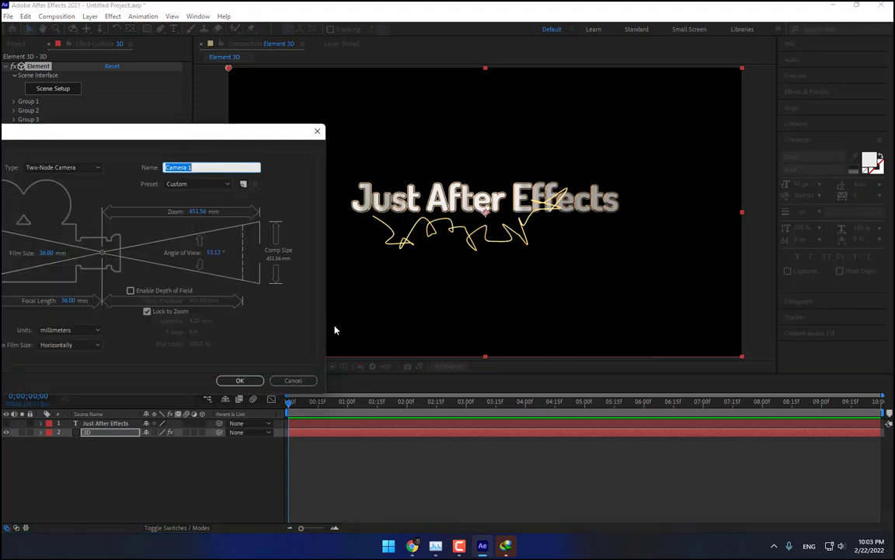
{"action": "left_click", "coordinate": [200, 184]}
{"action": "left_click", "coordinate": [196, 233]}
{"action": "left_click", "coordinate": [254, 380]}
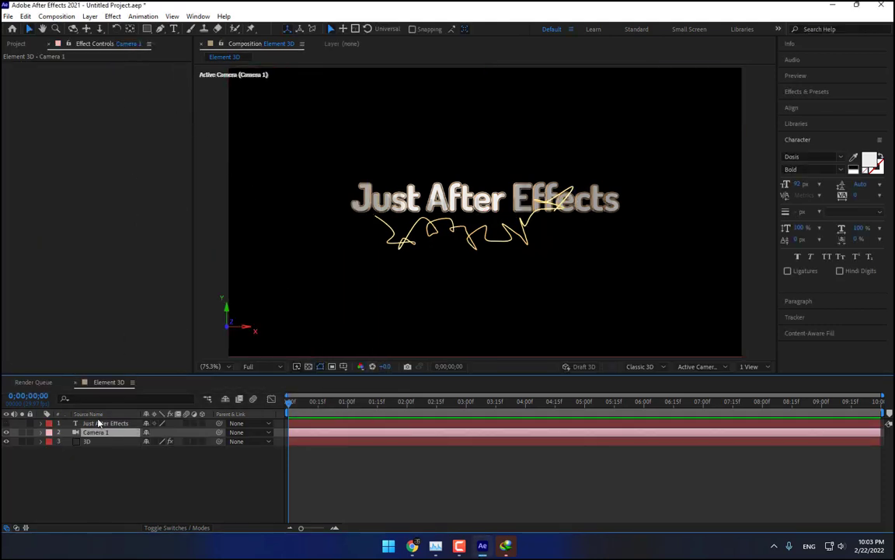
- Set the Particle Size of Group 1 in the 3D layer's Element effect to 17.50
{"action": "left_click", "coordinate": [97, 442]}
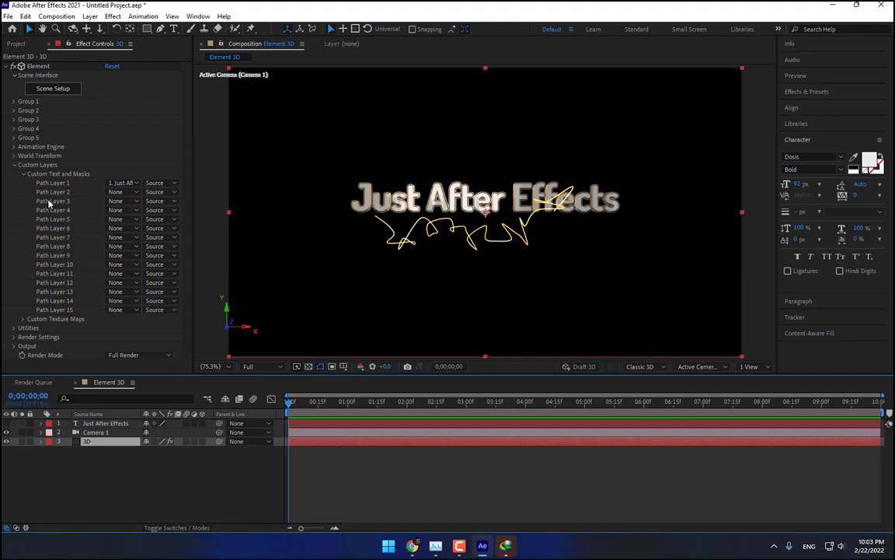
{"action": "left_click", "coordinate": [14, 165]}
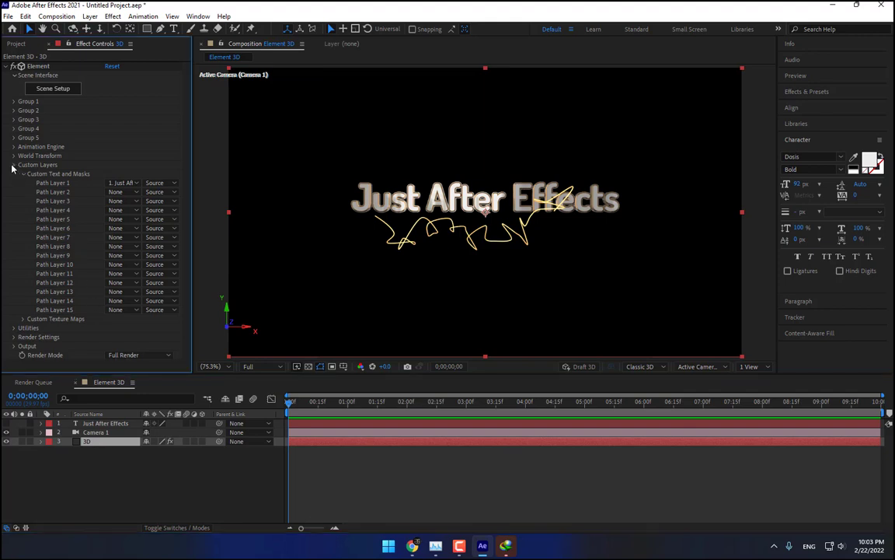
{"action": "left_click", "coordinate": [13, 102]}
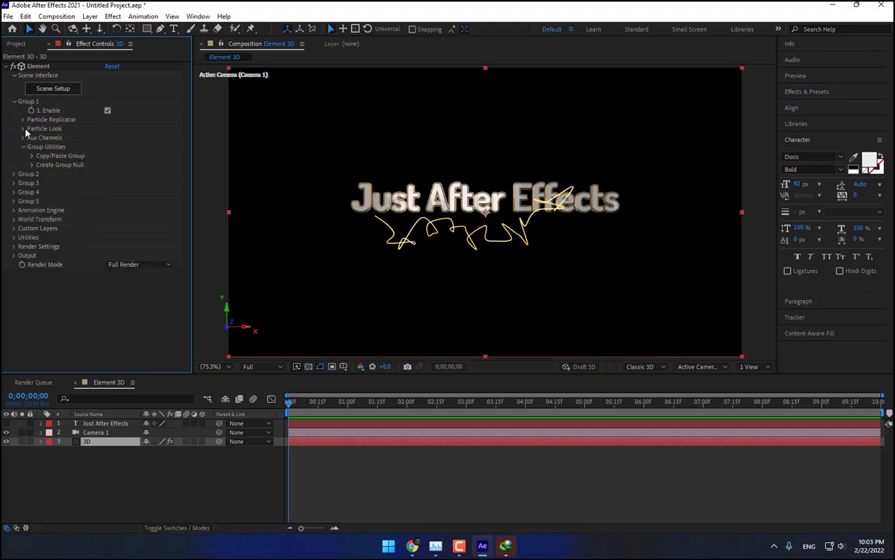
{"action": "left_click", "coordinate": [23, 129]}
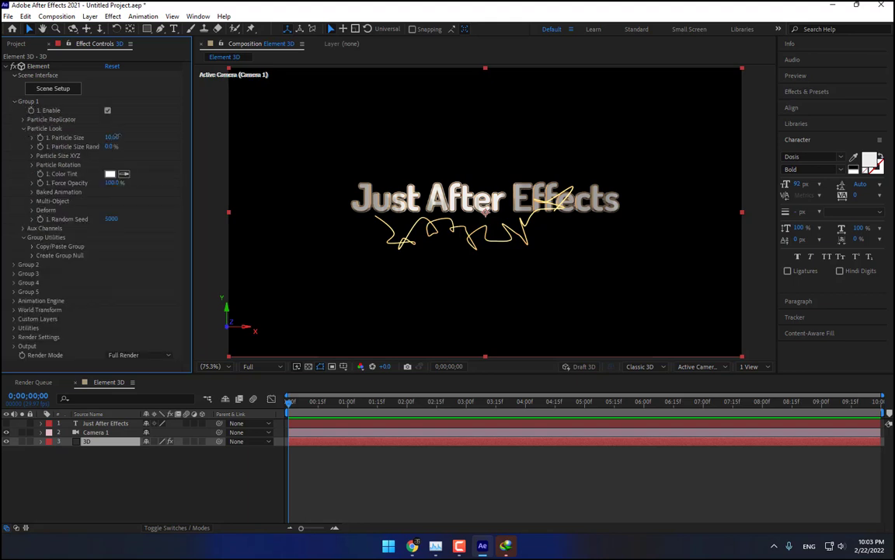
{"action": "left_click_drag", "start_coordinate": [114, 136], "coordinate": [153, 133]}
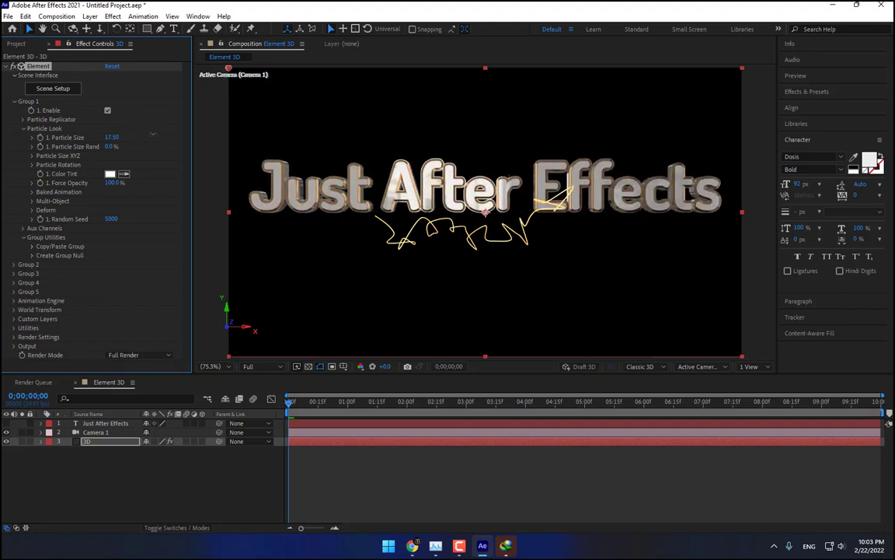
- Set the Particle Size of Group 2 to 20.40 and orbit the camera to an angled view of the text and strings
{"action": "left_click", "coordinate": [13, 265]}
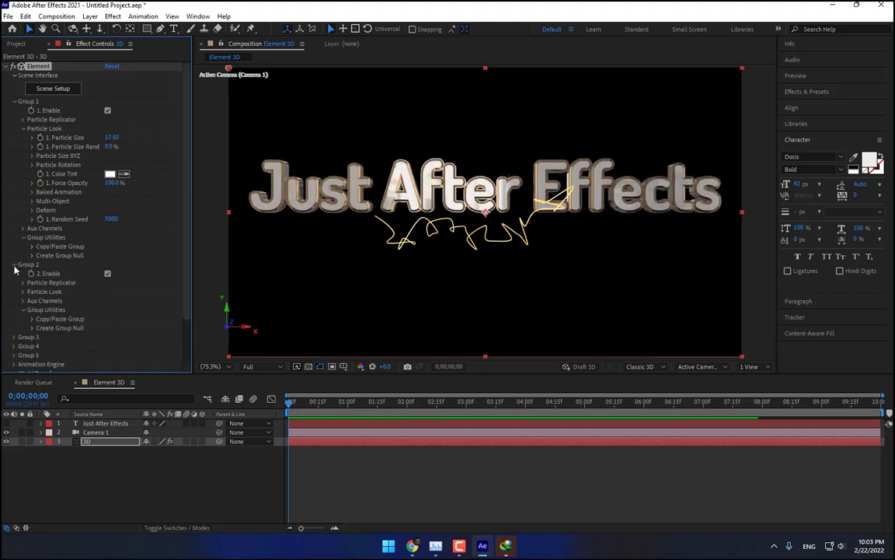
{"action": "left_click", "coordinate": [23, 292]}
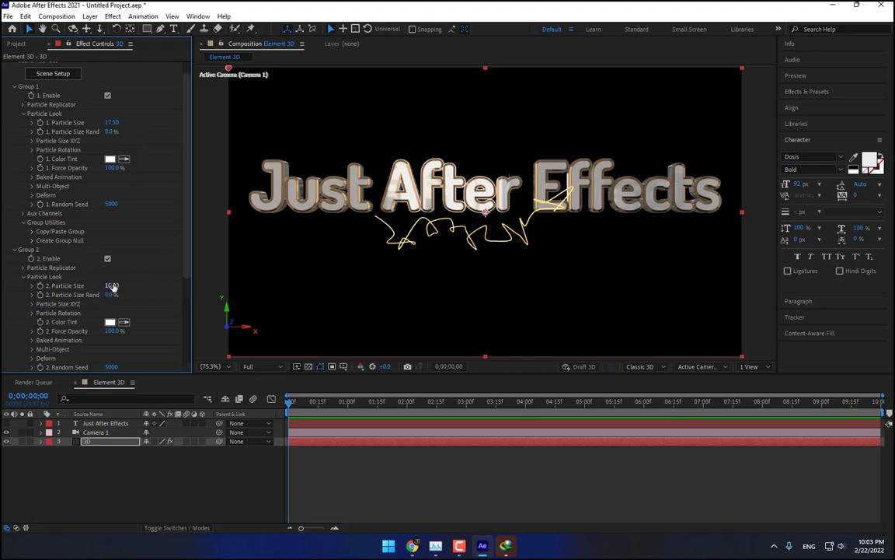
{"action": "left_click_drag", "start_coordinate": [114, 286], "coordinate": [168, 283]}
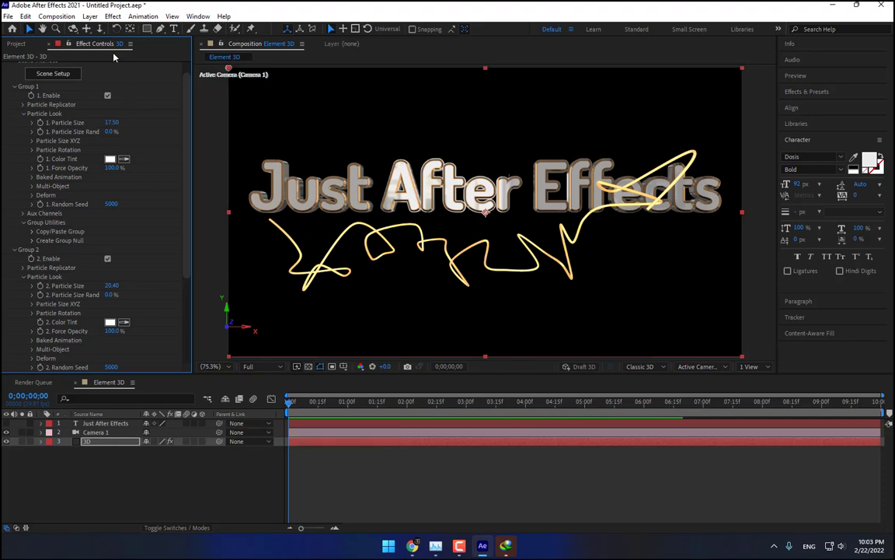
{"action": "left_click", "coordinate": [72, 29]}
{"action": "left_click_drag", "start_coordinate": [360, 168], "coordinate": [423, 221]}
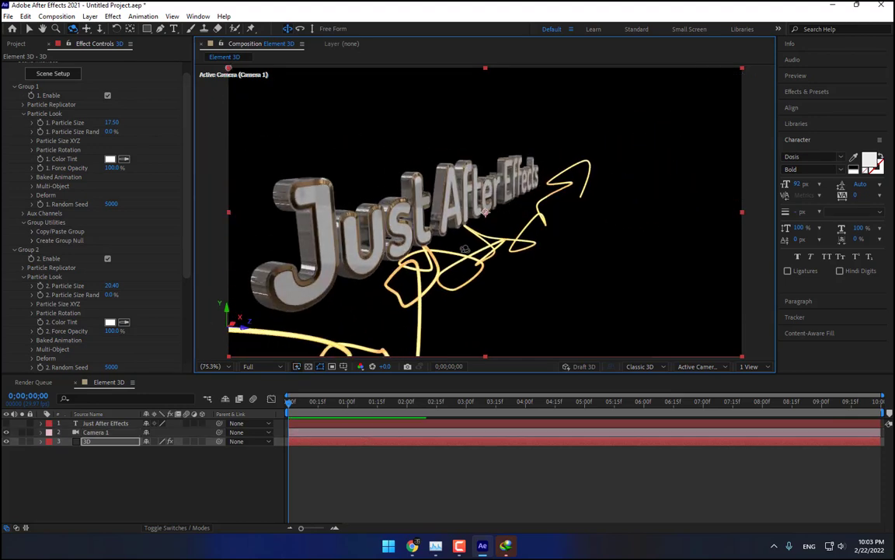
- Try out the Animation Engine between Group 1 and Group 2 and switch it back off
{"action": "left_click", "coordinate": [14, 87]}
{"action": "left_click", "coordinate": [14, 112]}
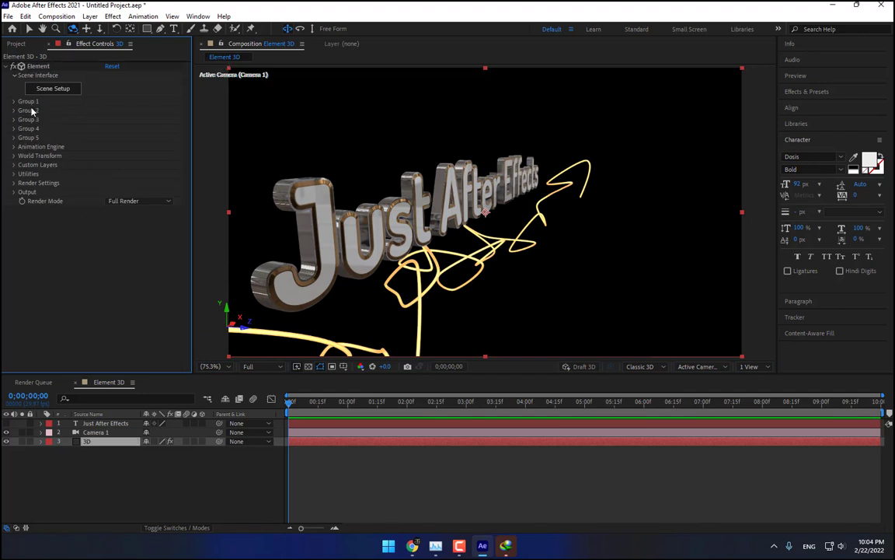
{"action": "left_click", "coordinate": [13, 147]}
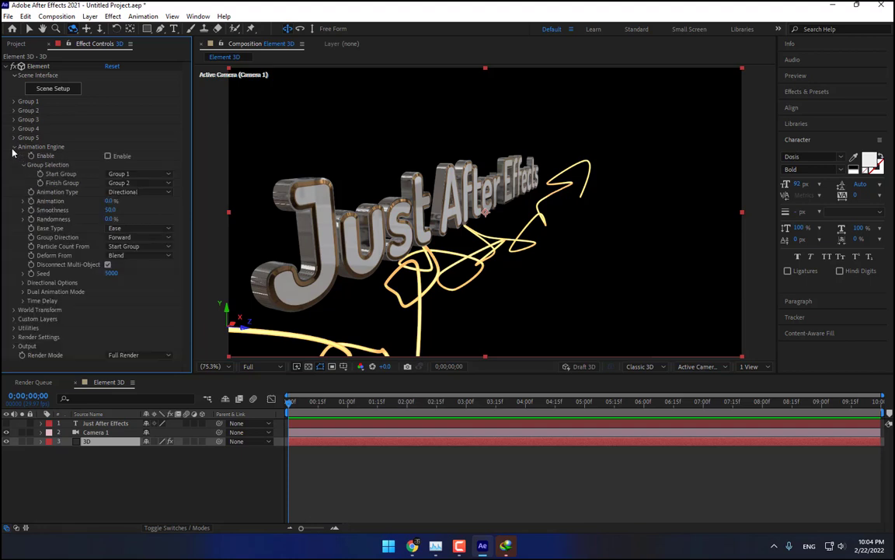
{"action": "left_click", "coordinate": [108, 156]}
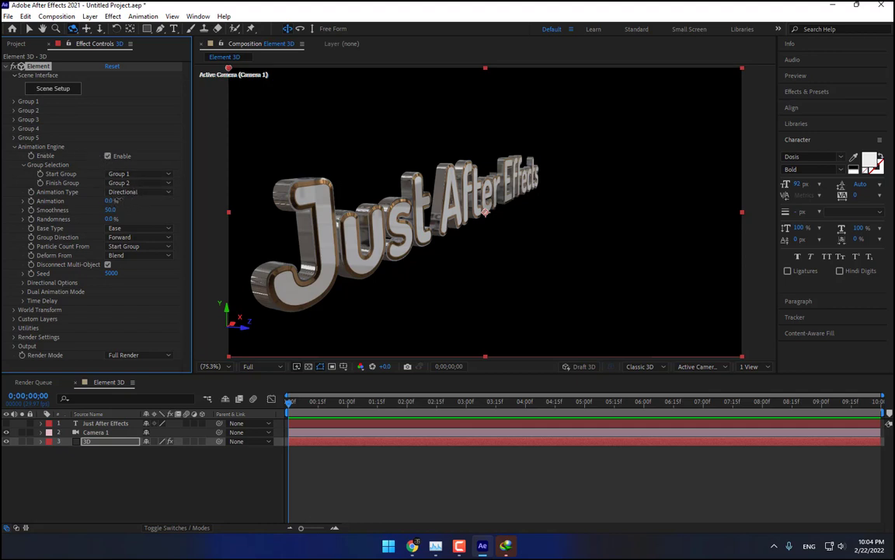
{"action": "mouse_move", "coordinate": [118, 200]}
{"action": "left_mouse_down"}
{"action": "mouse_move", "coordinate": [147, 203]}
{"action": "mouse_move", "coordinate": [101, 183]}
{"action": "left_mouse_up"}
{"action": "left_click", "coordinate": [108, 156]}
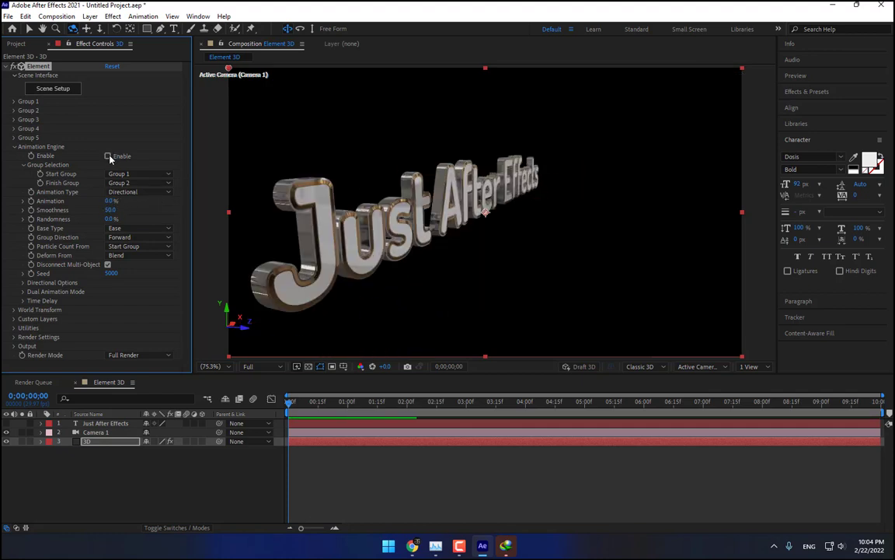
{"action": "left_click", "coordinate": [14, 147]}
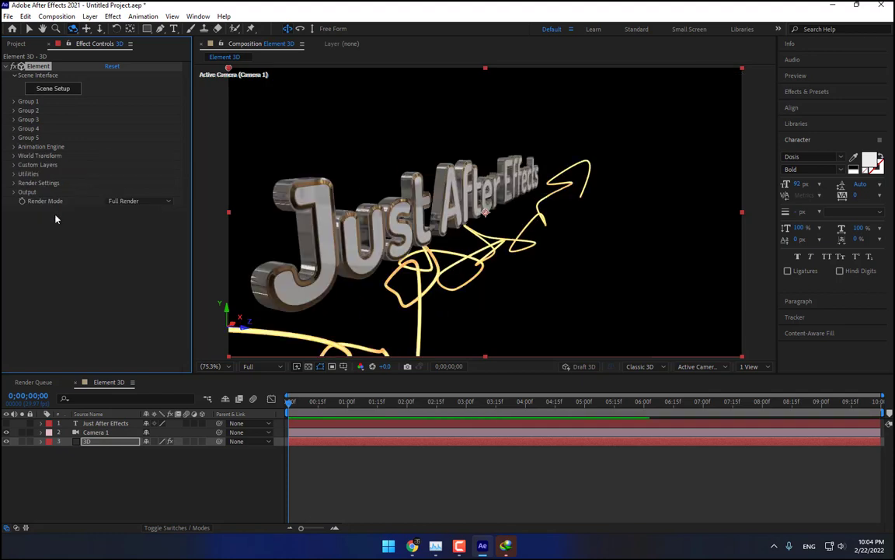
- Enable Glow in the Element render settings with a Glow Radius of 22.30 and orbit the camera toward the front of the text
{"action": "left_click", "coordinate": [14, 183]}
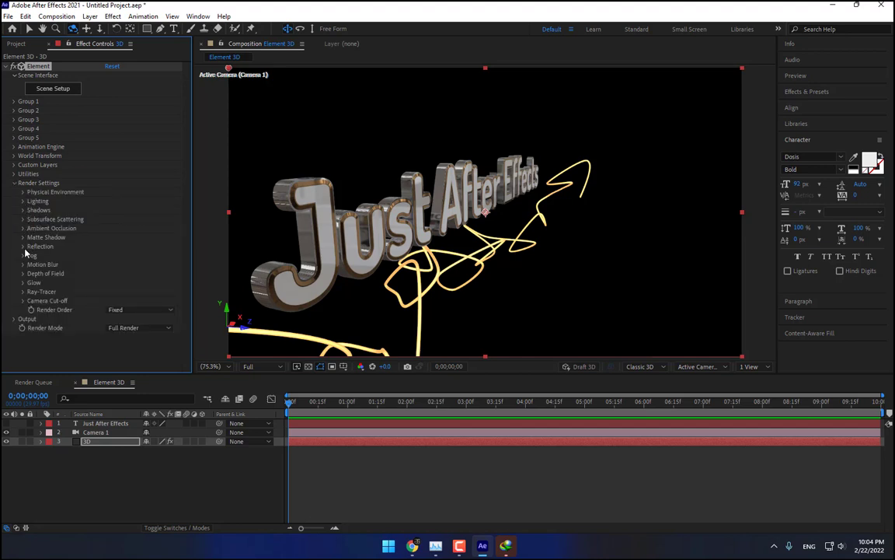
{"action": "left_click", "coordinate": [22, 283]}
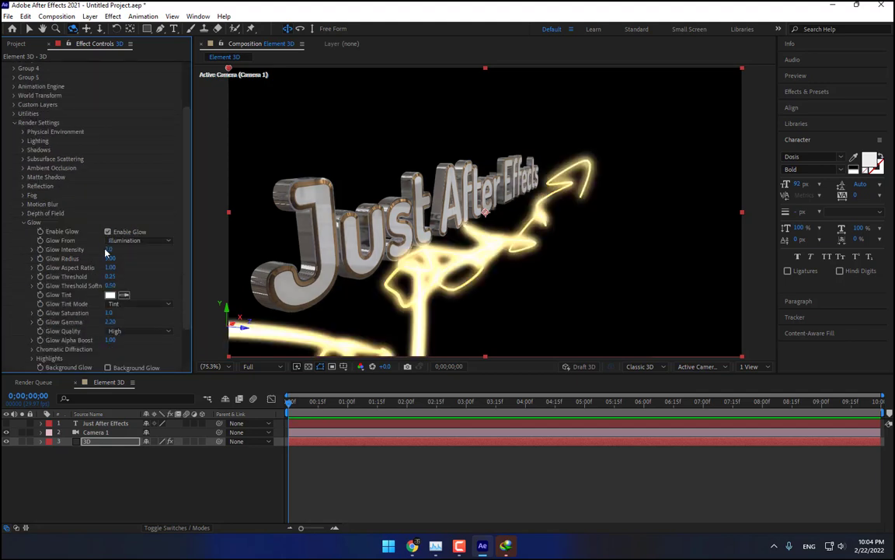
{"action": "left_click_drag", "start_coordinate": [110, 258], "coordinate": [186, 254]}
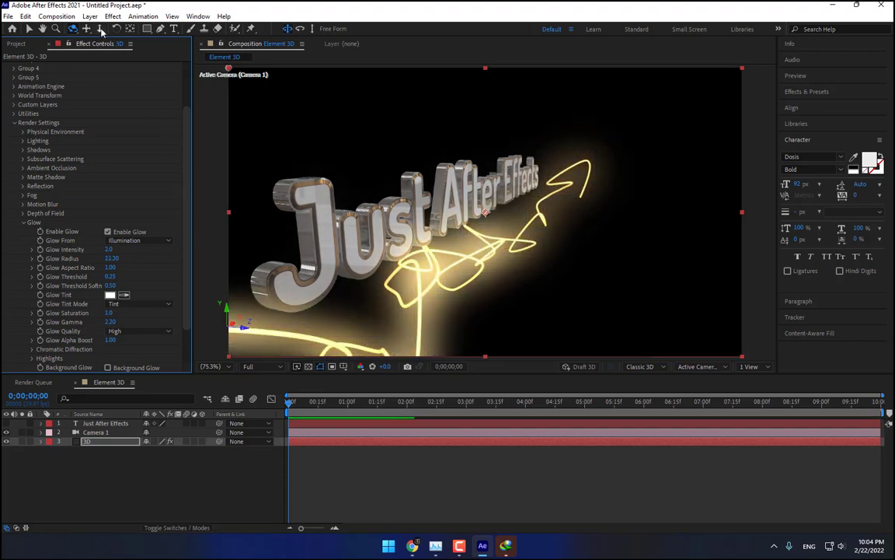
{"action": "left_click_drag", "start_coordinate": [523, 165], "coordinate": [382, 146]}
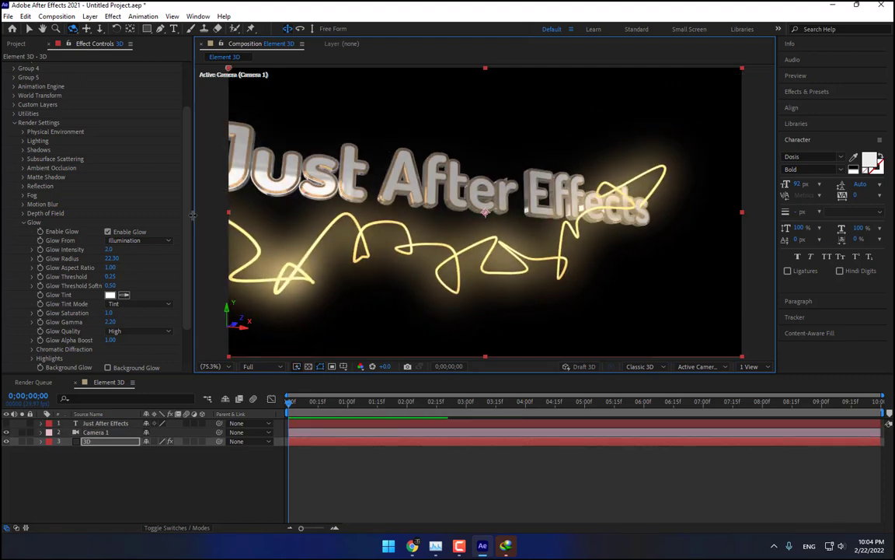
{"action": "left_click_drag", "start_coordinate": [187, 221], "coordinate": [187, 103]}
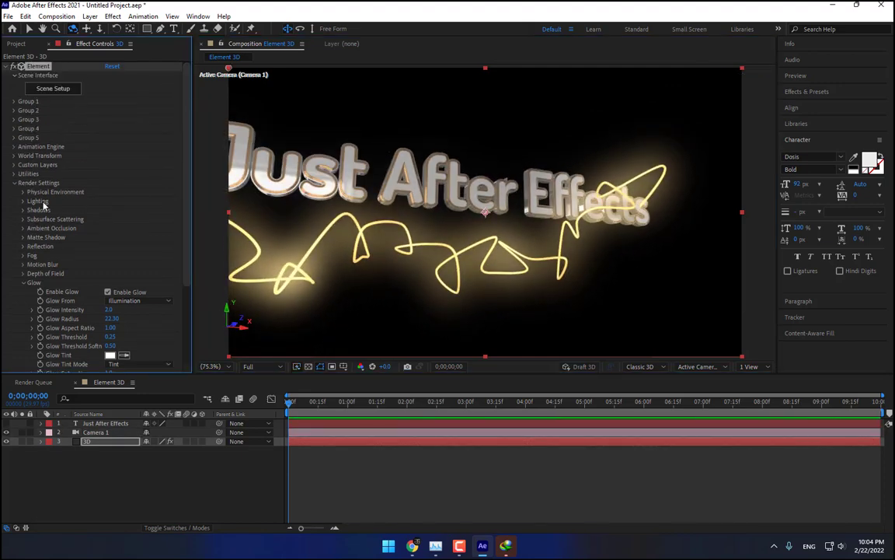
{"action": "left_click", "coordinate": [14, 184]}
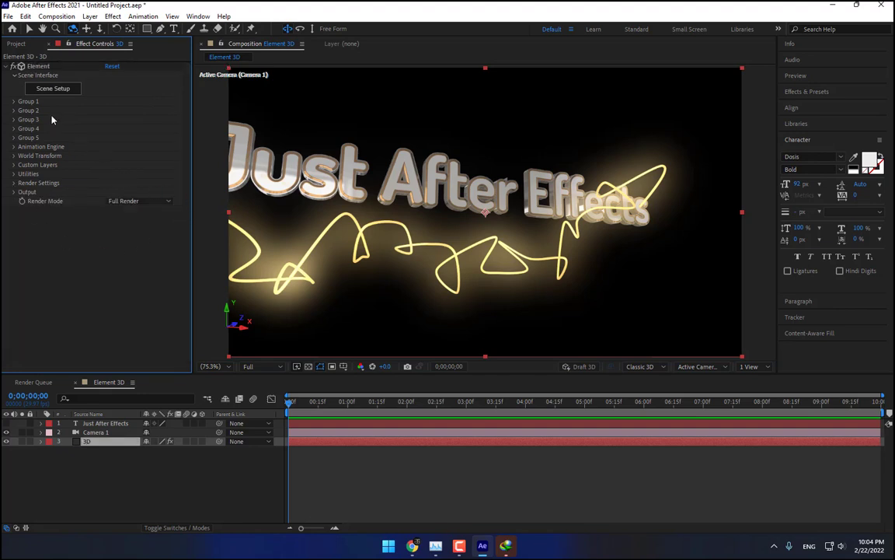
- Reopen the Element Scene Setup and delete the abstract_strings_06 model from the scene
{"action": "left_click", "coordinate": [50, 90]}
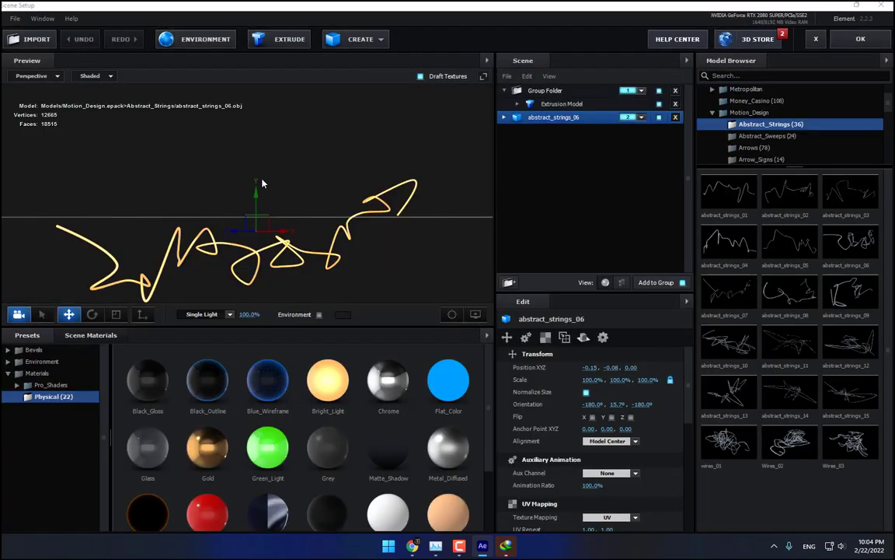
{"action": "left_click_drag", "start_coordinate": [262, 183], "coordinate": [307, 184]}
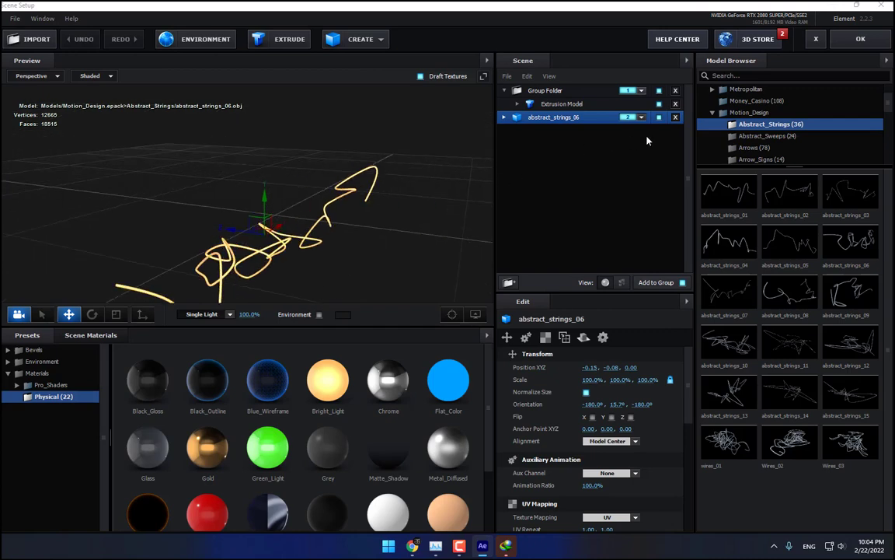
{"action": "left_click", "coordinate": [675, 117]}
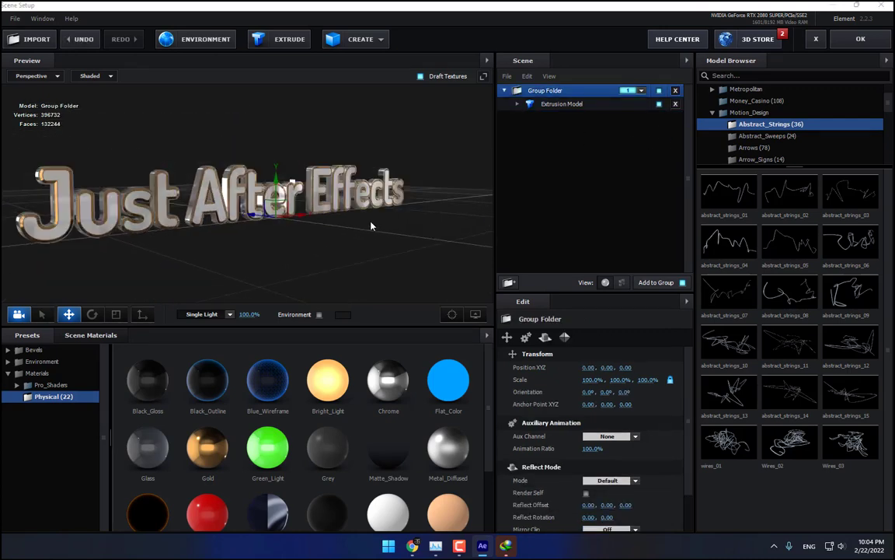
{"action": "left_click_drag", "start_coordinate": [370, 226], "coordinate": [358, 300]}
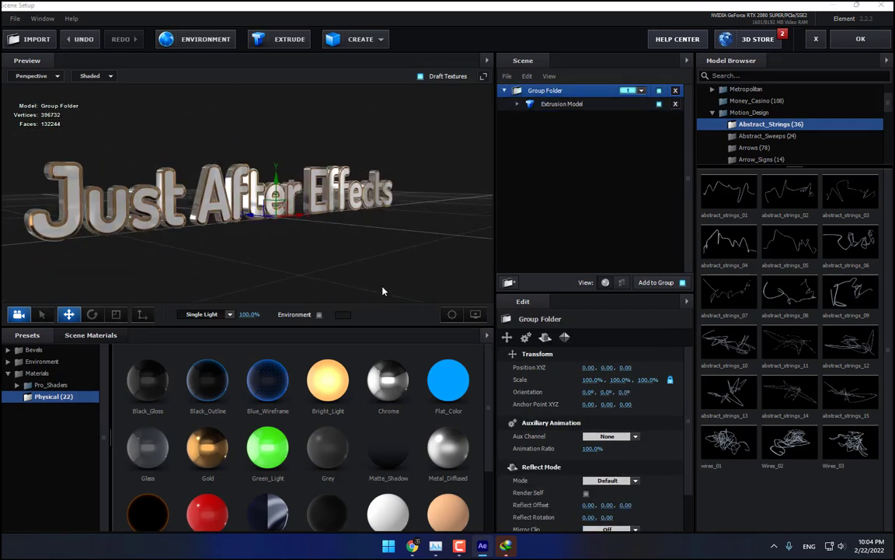
- Look through the model library for a replacement object, examining the Rings_Borders, Organic_Forms and Money_Casino models
{"action": "scroll", "coordinate": [767, 137], "scroll_direction": "up", "scroll_amount": 3}
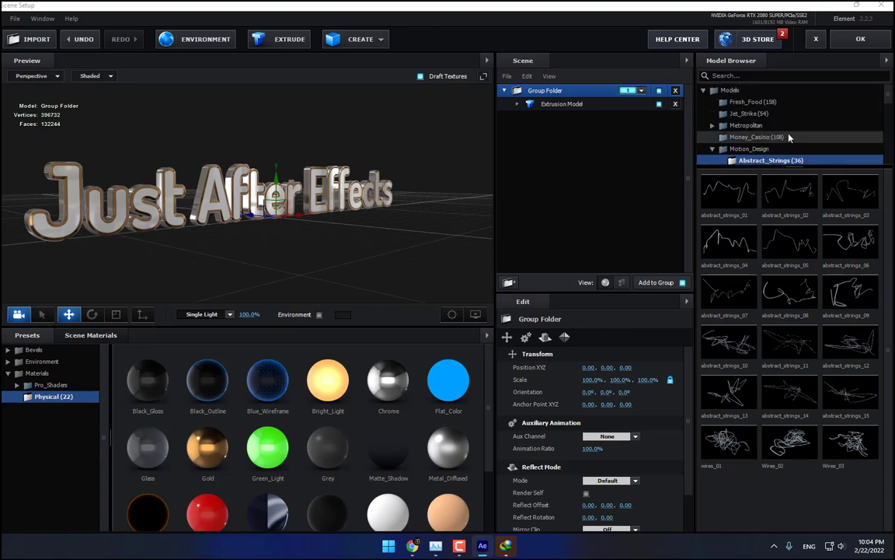
{"action": "scroll", "coordinate": [758, 138], "scroll_direction": "down", "scroll_amount": 5}
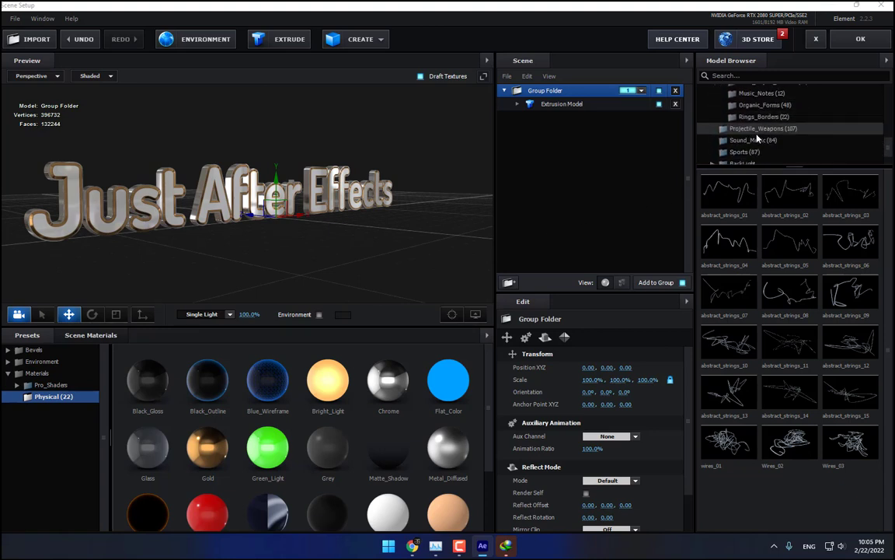
{"action": "scroll", "coordinate": [758, 138], "scroll_direction": "down", "scroll_amount": 2}
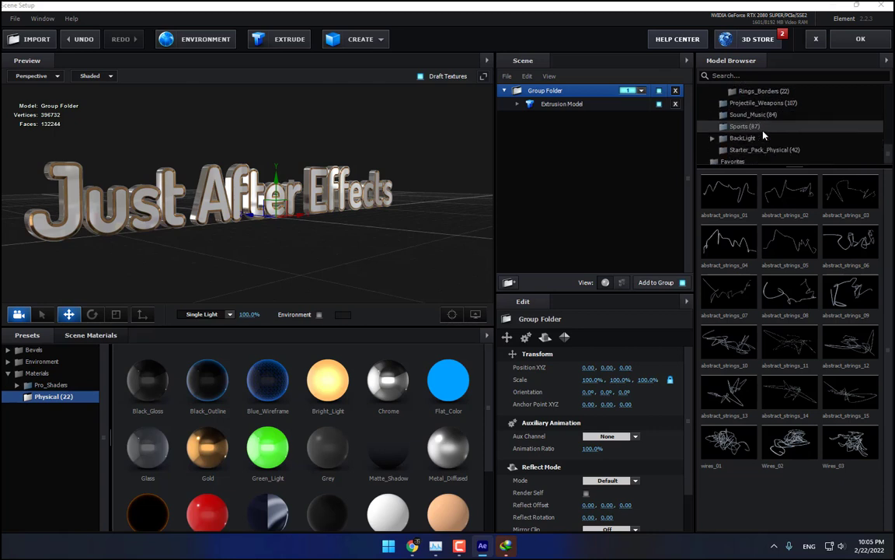
{"action": "scroll", "coordinate": [764, 136], "scroll_direction": "down", "scroll_amount": 1}
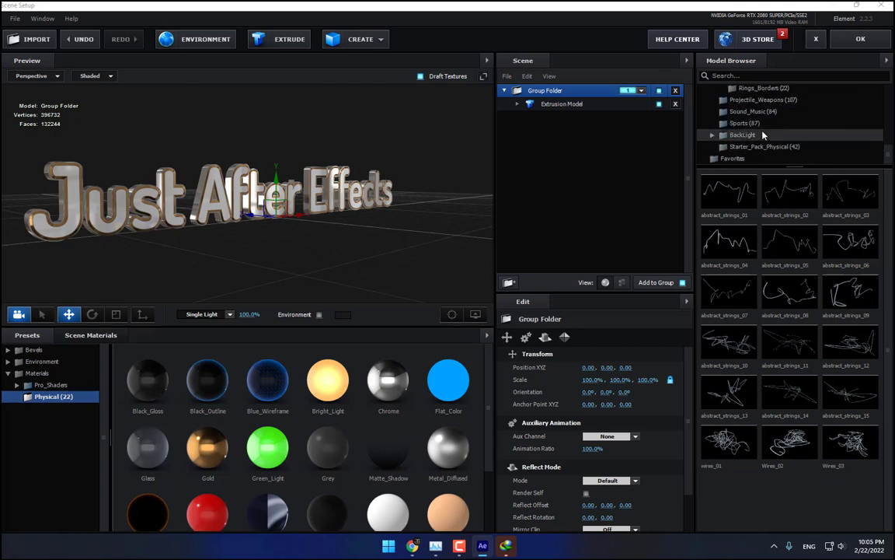
{"action": "scroll", "coordinate": [778, 147], "scroll_direction": "up", "scroll_amount": 3}
{"action": "left_click", "coordinate": [766, 125]}
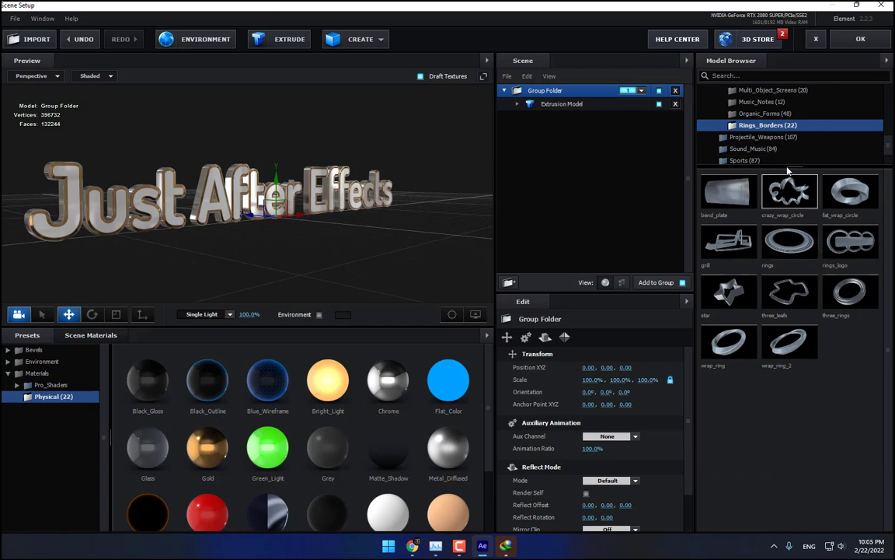
{"action": "left_click", "coordinate": [765, 114]}
{"action": "scroll", "coordinate": [777, 124], "scroll_direction": "up", "scroll_amount": 5}
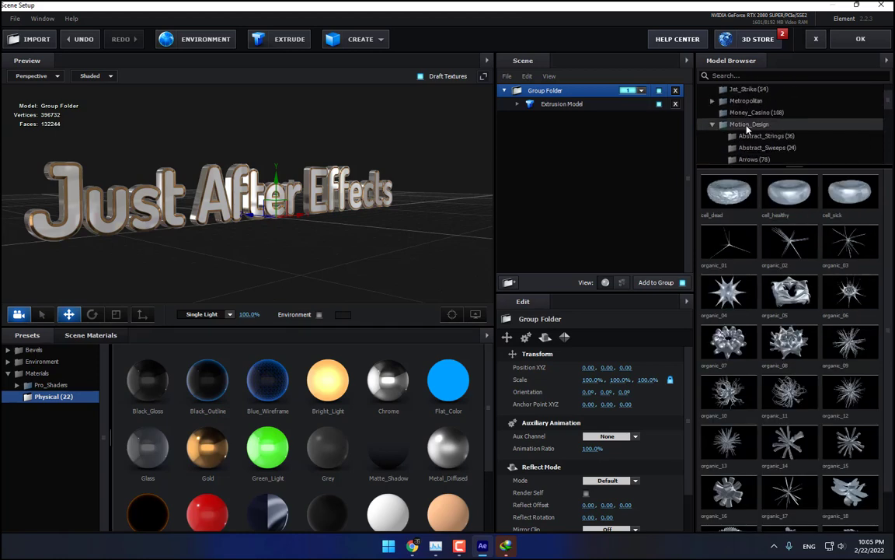
{"action": "left_click", "coordinate": [756, 112]}
{"action": "scroll", "coordinate": [787, 246], "scroll_direction": "down", "scroll_amount": 3}
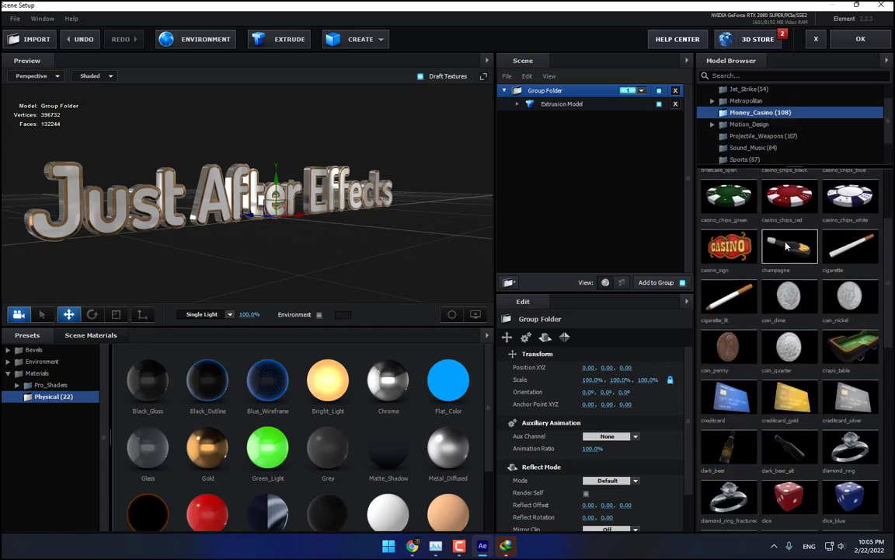
{"action": "scroll", "coordinate": [787, 246], "scroll_direction": "down", "scroll_amount": 10}
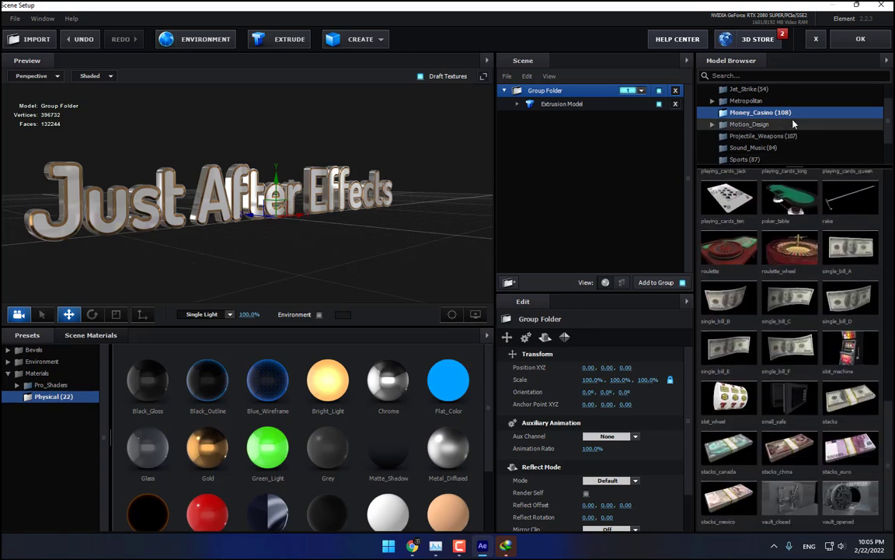
{"action": "scroll", "coordinate": [713, 107], "scroll_direction": "up", "scroll_amount": 2}
- Add the Joint_Strike_04 model from the Jet_Strike collection to the scene
{"action": "left_click", "coordinate": [750, 114]}
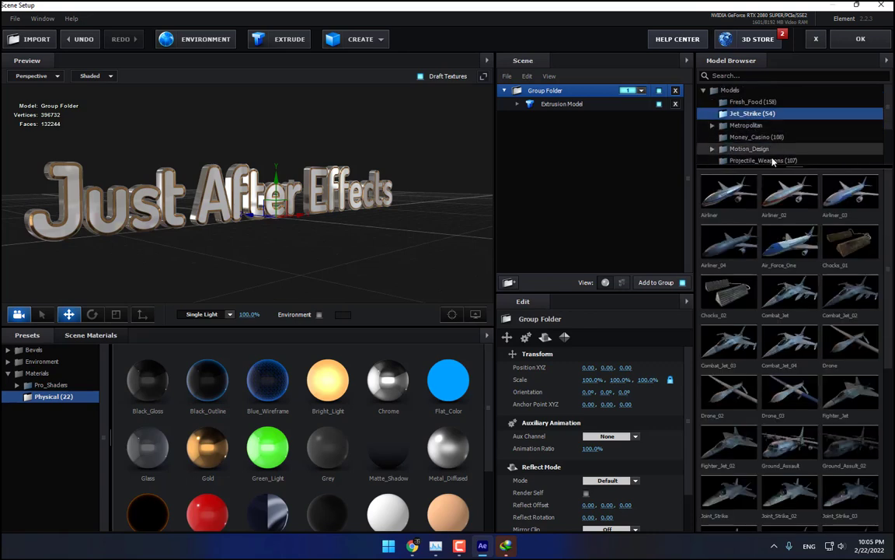
{"action": "scroll", "coordinate": [790, 305], "scroll_direction": "down", "scroll_amount": 6}
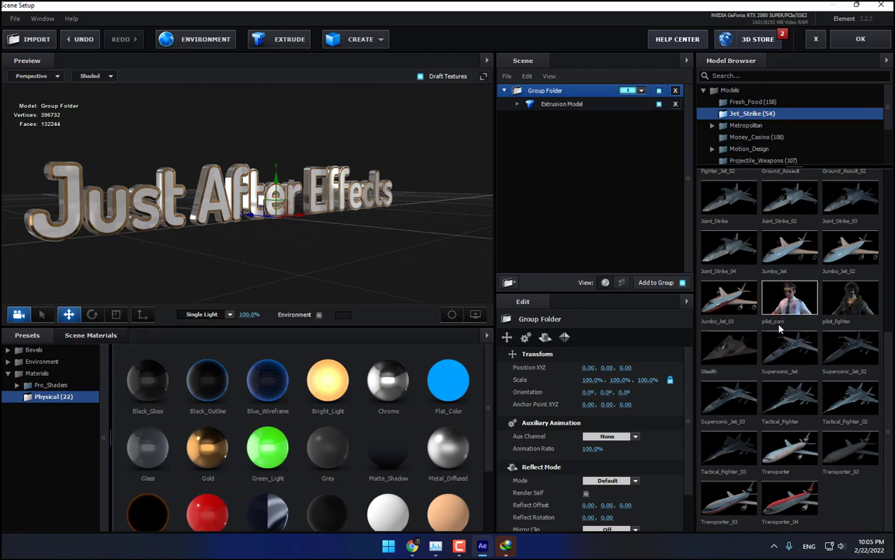
{"action": "scroll", "coordinate": [794, 295], "scroll_direction": "up", "scroll_amount": 2}
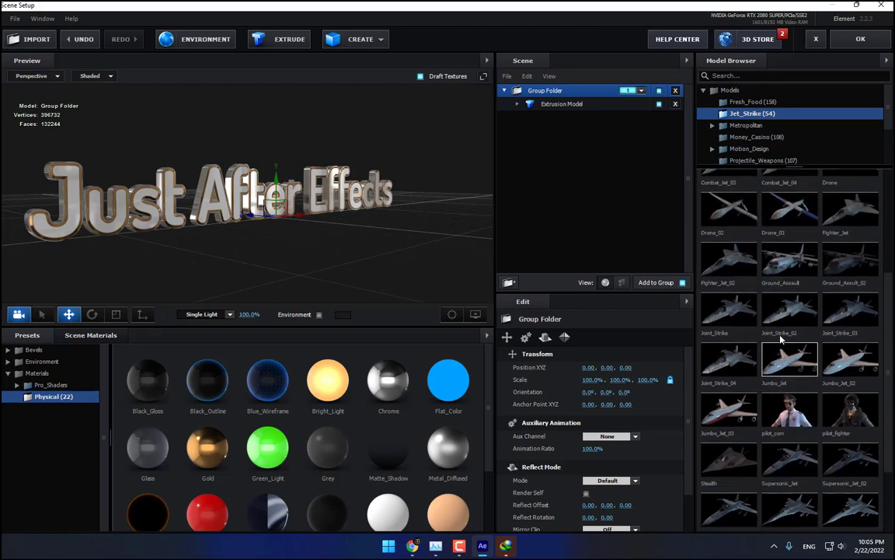
{"action": "left_click", "coordinate": [733, 367]}
{"action": "left_click", "coordinate": [449, 311]}
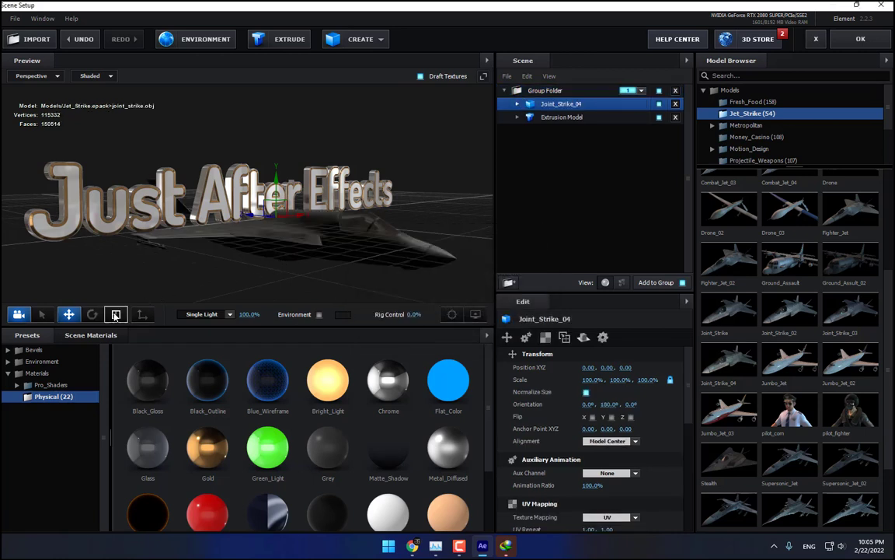
- Take Joint_Strike_04 out of the Group Folder and assign it to group 2
{"action": "left_click_drag", "start_coordinate": [576, 143], "coordinate": [577, 157]}
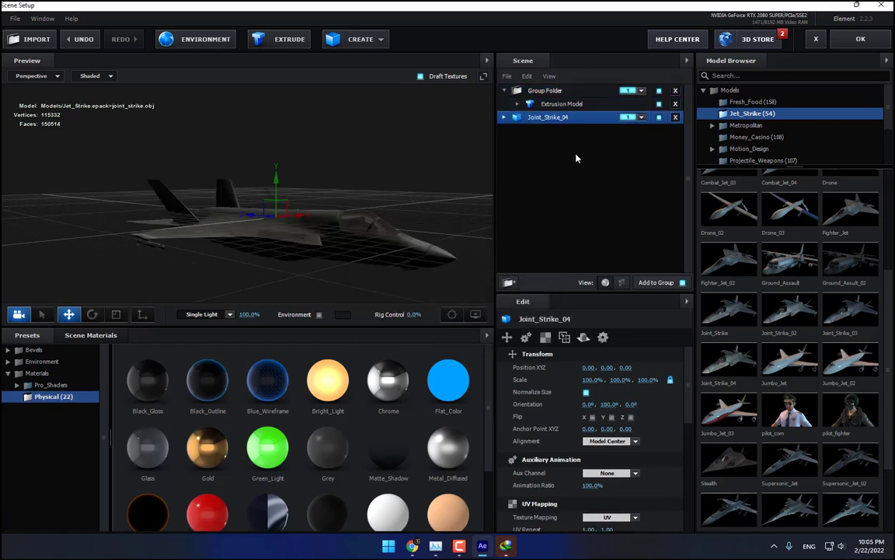
{"action": "left_click", "coordinate": [642, 118]}
{"action": "left_click", "coordinate": [646, 132]}
{"action": "left_click_drag", "start_coordinate": [404, 186], "coordinate": [416, 203]}
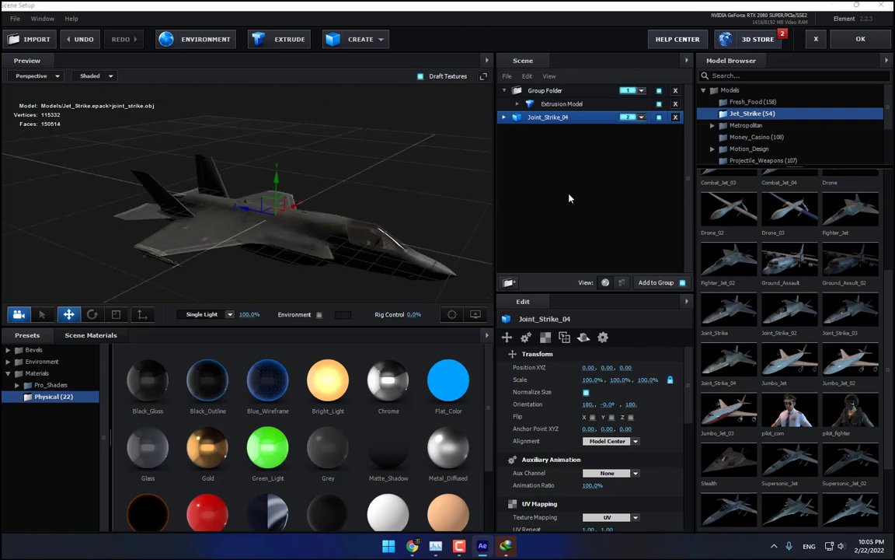
- Accept the Scene Setup and orbit the camera around the text and the jet
{"action": "left_click", "coordinate": [861, 39]}
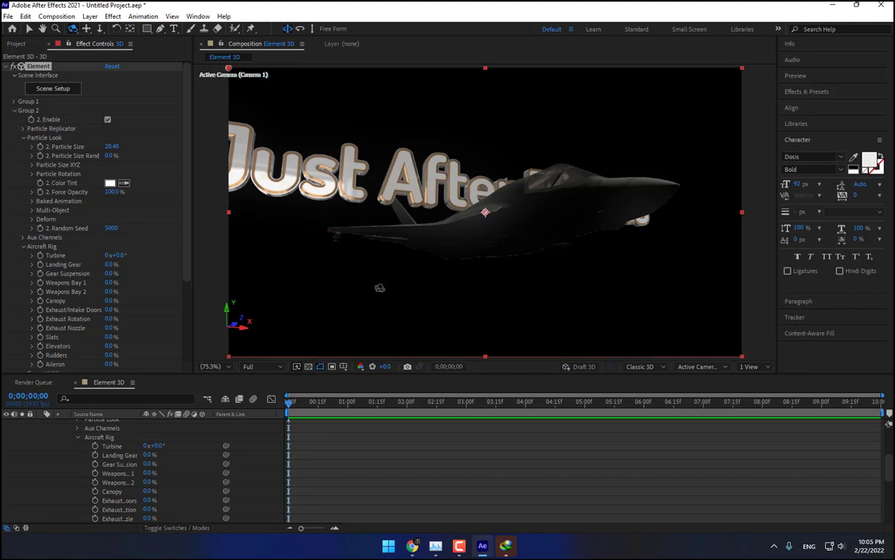
{"action": "left_click_drag", "start_coordinate": [334, 198], "coordinate": [390, 237]}
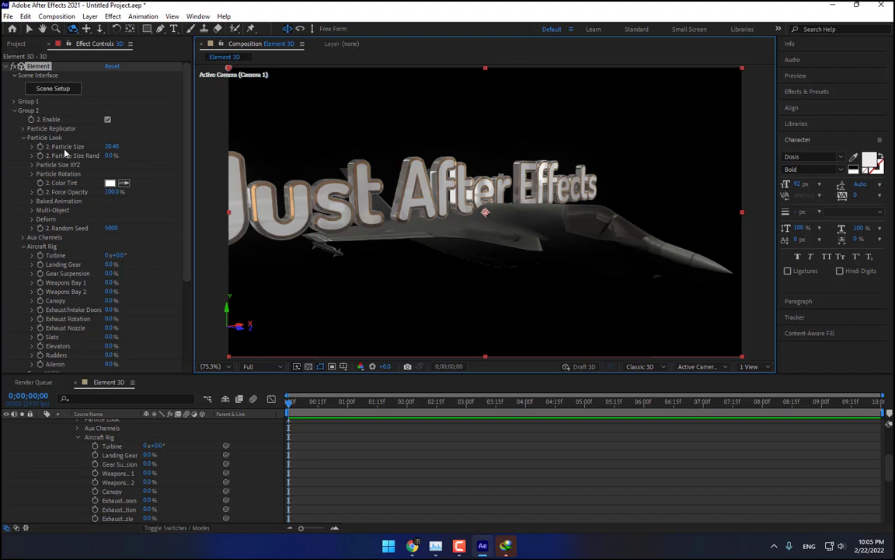
- Move the group 2 jet to Position XY 646, 431 and Position Z 140 in its Particle Replicator settings
{"action": "left_click", "coordinate": [23, 129]}
{"action": "left_click_drag", "start_coordinate": [140, 156], "coordinate": [196, 156]}
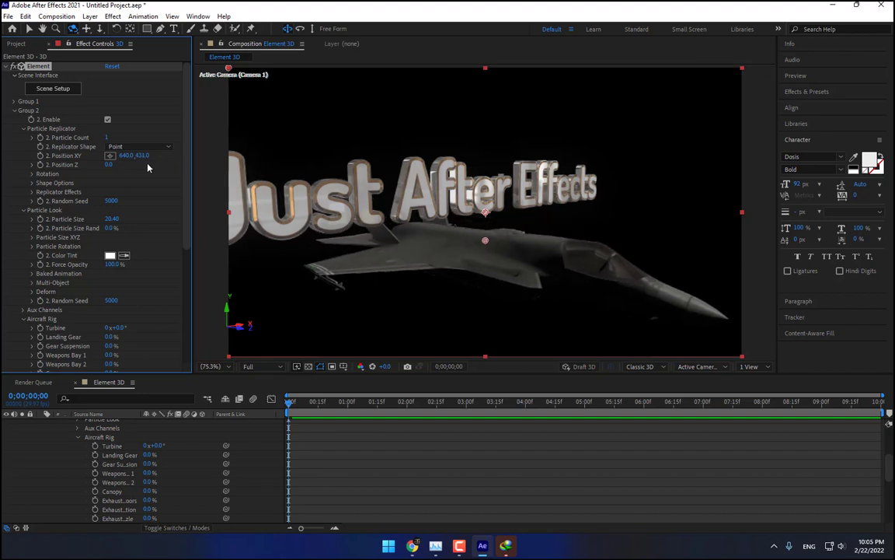
{"action": "mouse_move", "coordinate": [131, 156]}
{"action": "left_mouse_down"}
{"action": "mouse_move", "coordinate": [104, 166]}
{"action": "mouse_move", "coordinate": [122, 166]}
{"action": "left_mouse_up"}
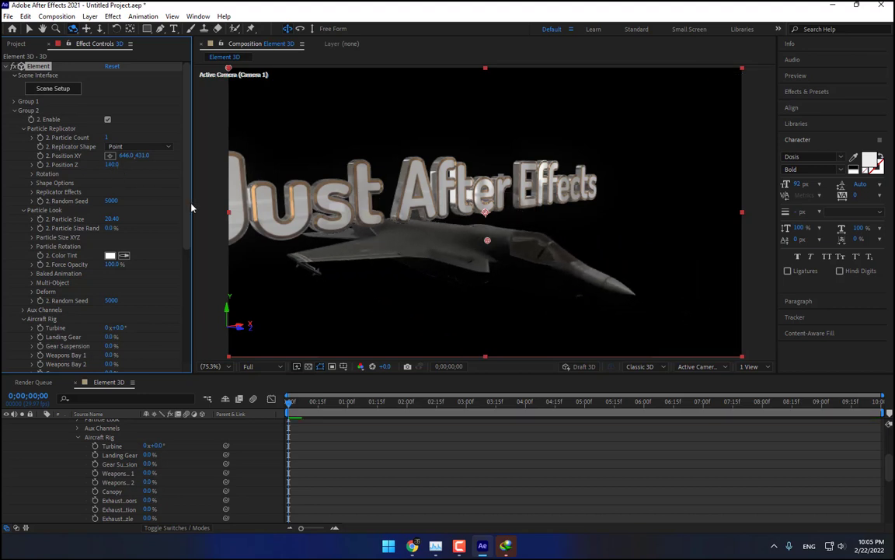
- Orbit and dolly the camera back until the whole text and the jet fit inside the frame at an angle
{"action": "left_click_drag", "start_coordinate": [411, 181], "coordinate": [443, 233]}
{"action": "left_click", "coordinate": [101, 31]}
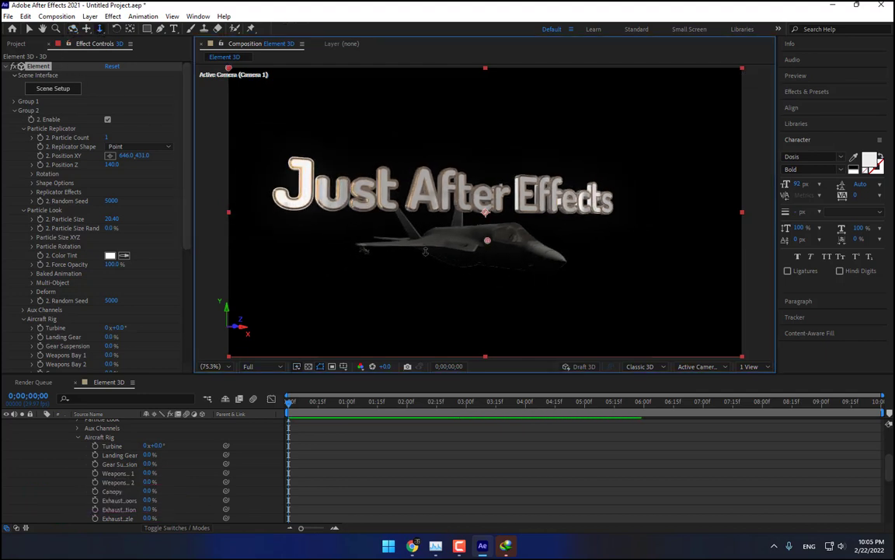
{"action": "left_click", "coordinate": [74, 28]}
{"action": "left_click_drag", "start_coordinate": [357, 236], "coordinate": [405, 234]}
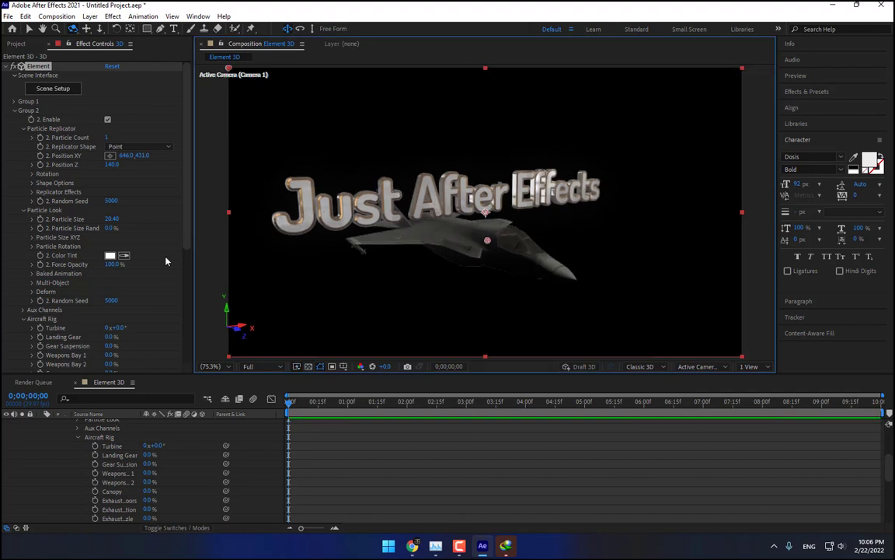
- Add the Cinema lighting preset to the Element scene in its render settings
{"action": "left_click", "coordinate": [14, 111]}
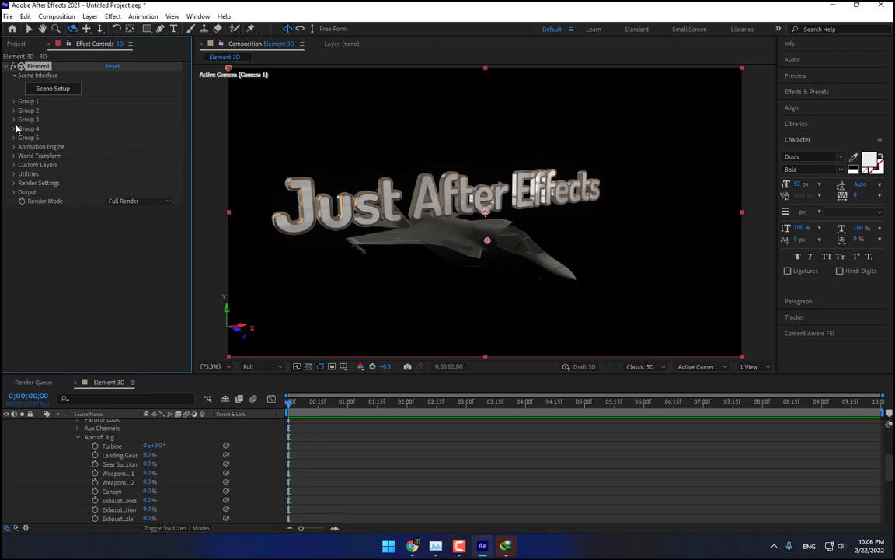
{"action": "left_click", "coordinate": [13, 183]}
{"action": "scroll", "coordinate": [13, 187], "scroll_direction": "down", "scroll_amount": 3}
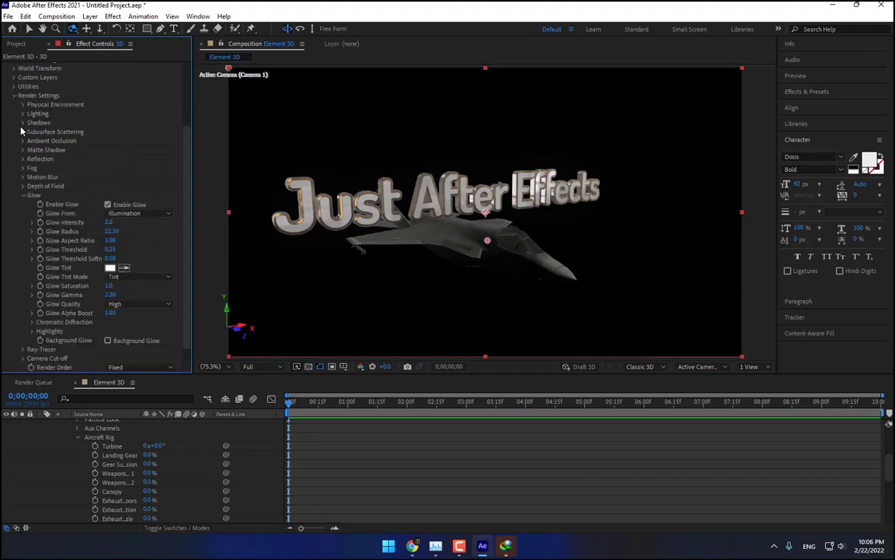
{"action": "left_click", "coordinate": [23, 196]}
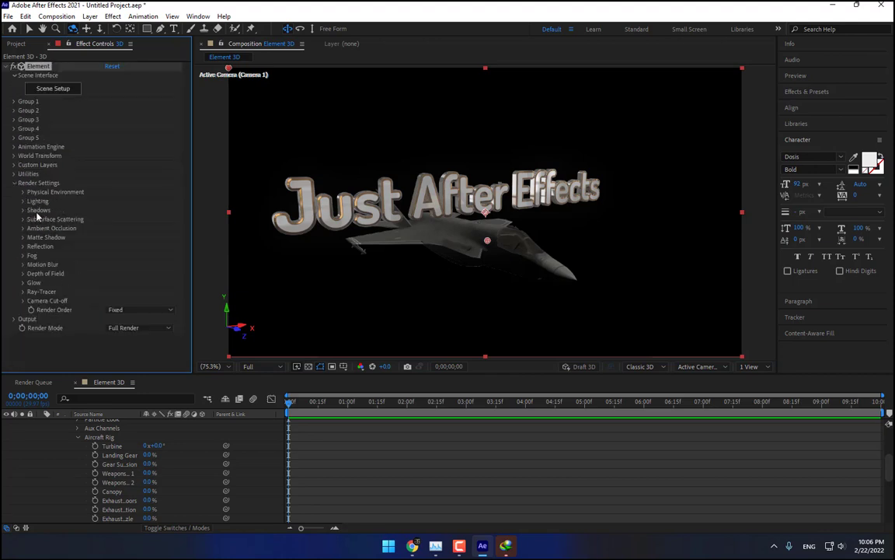
{"action": "left_click", "coordinate": [24, 201]}
{"action": "left_click", "coordinate": [140, 228]}
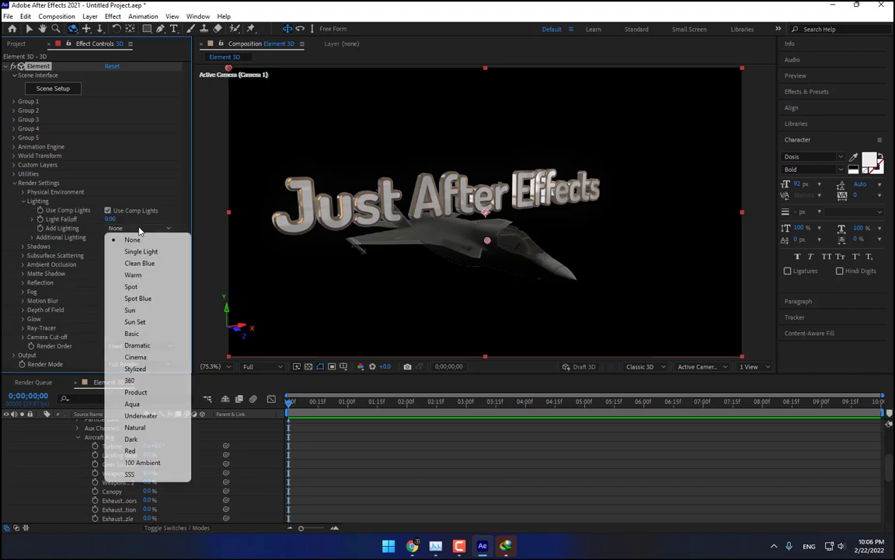
{"action": "left_click", "coordinate": [144, 359]}
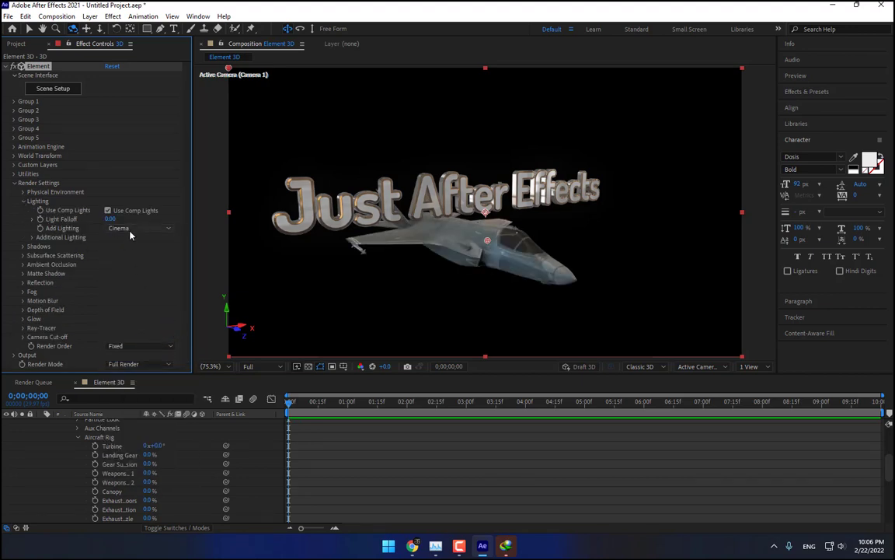
- Rotate the additional lighting to 51° around the X axis
{"action": "left_click", "coordinate": [32, 238]}
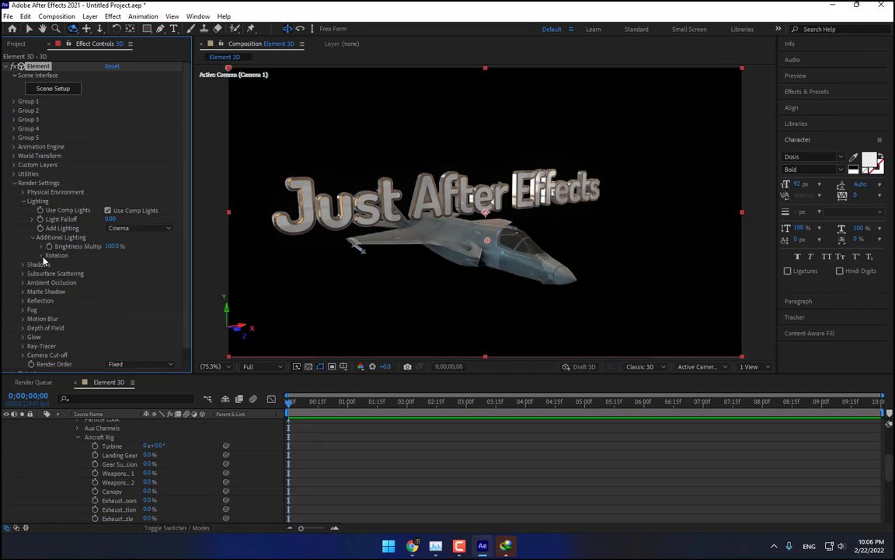
{"action": "left_click", "coordinate": [41, 254]}
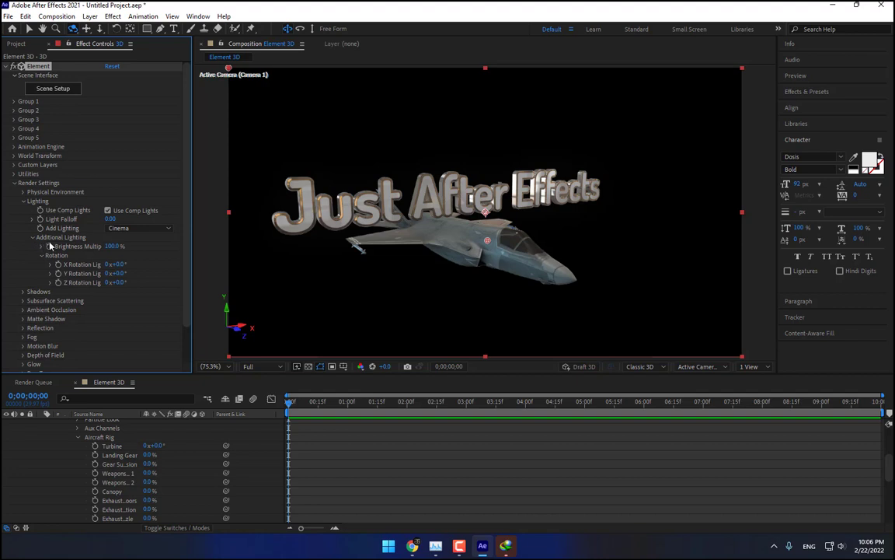
{"action": "left_click_drag", "start_coordinate": [129, 264], "coordinate": [154, 269]}
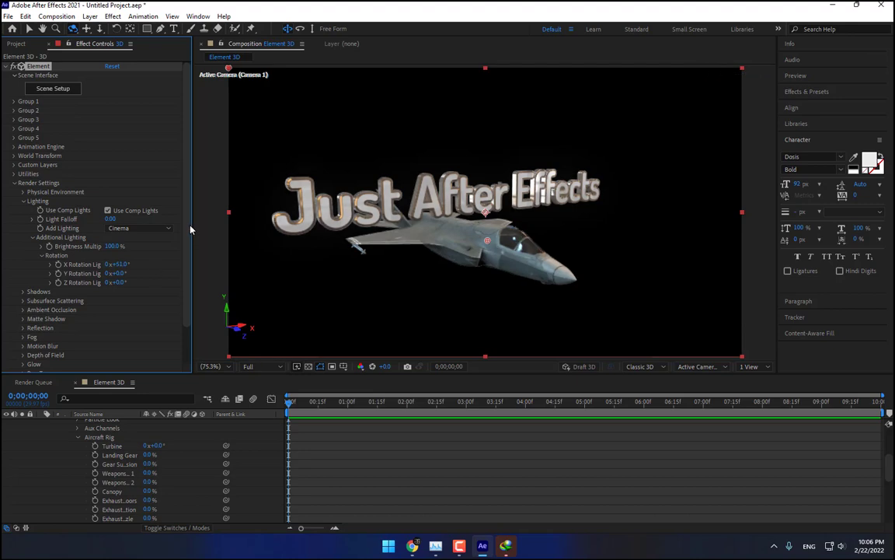
- Replace the Scene Setup environment texture with Basic_2K_09.jpg, accept the scene, and orbit the camera slightly around it
{"action": "left_click", "coordinate": [70, 93]}
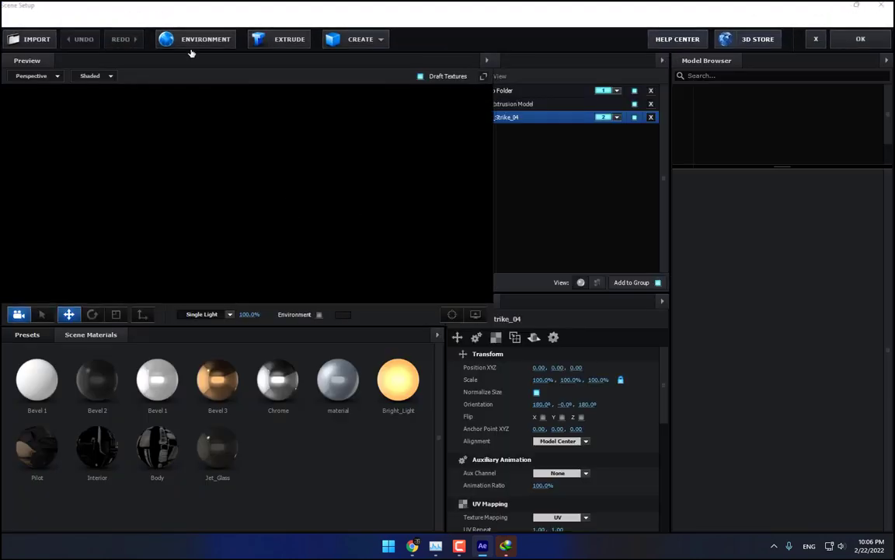
{"action": "left_click", "coordinate": [192, 41]}
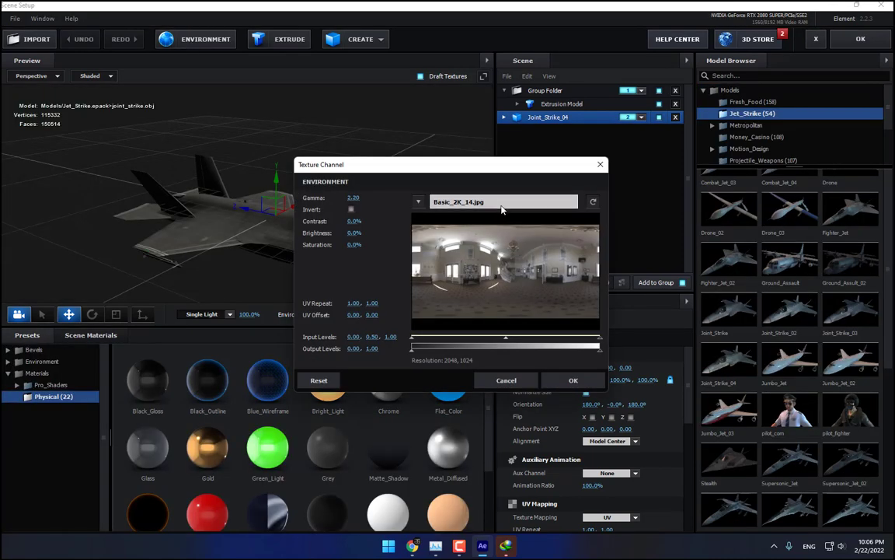
{"action": "left_click", "coordinate": [497, 182]}
{"action": "scroll", "coordinate": [553, 288], "scroll_direction": "down", "scroll_amount": 1}
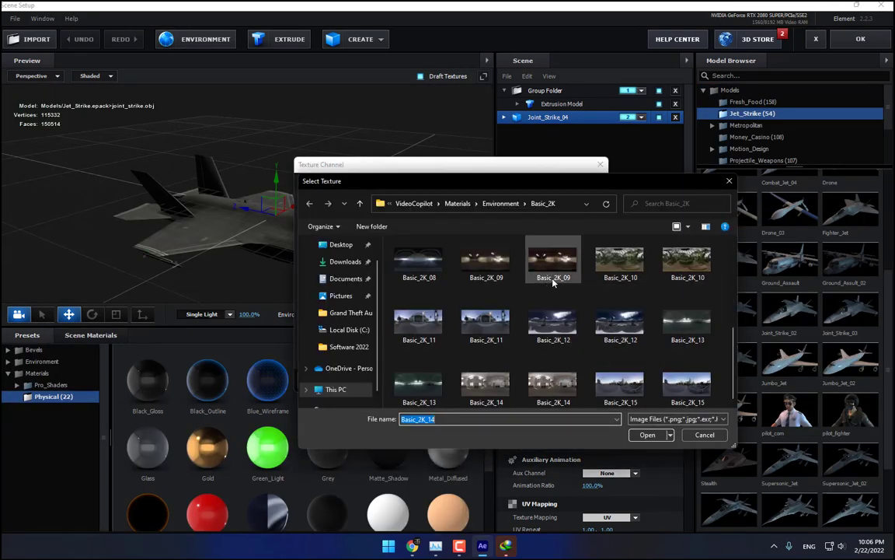
{"action": "left_click", "coordinate": [551, 266]}
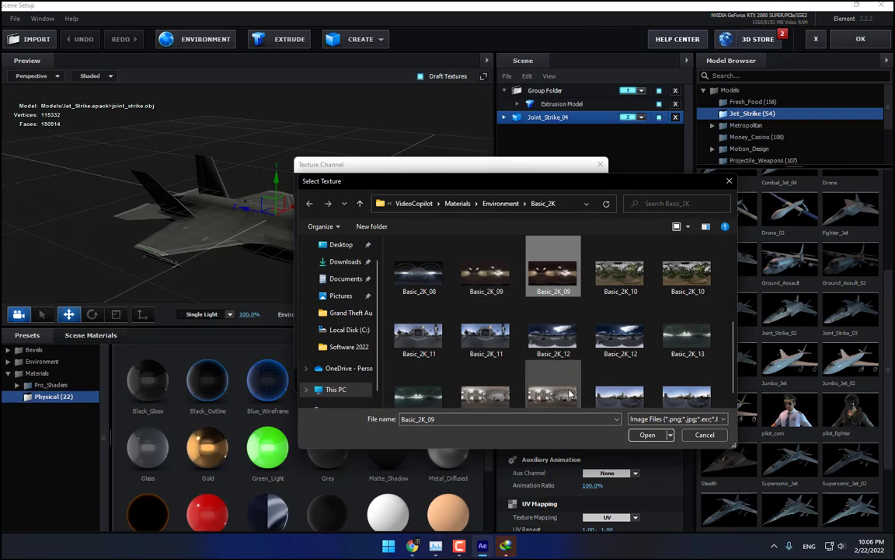
{"action": "left_click", "coordinate": [648, 435]}
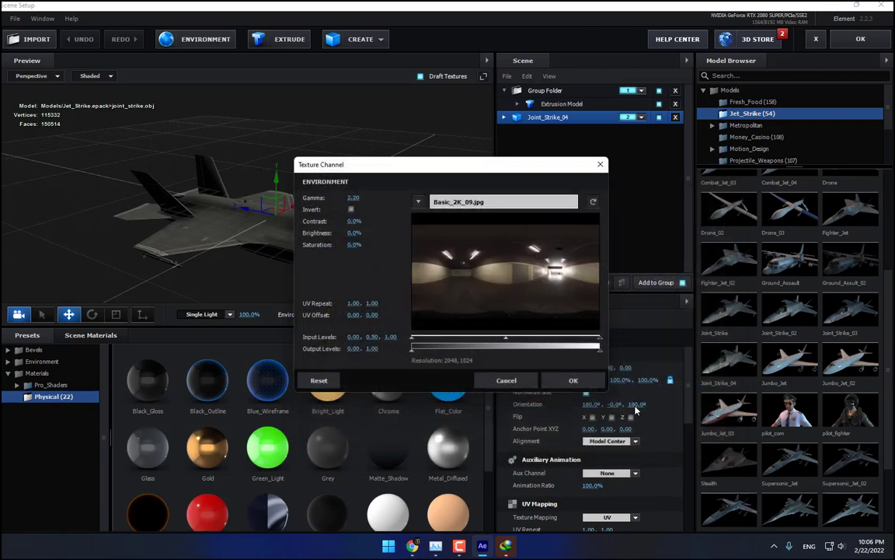
{"action": "left_click", "coordinate": [573, 379]}
{"action": "left_click", "coordinate": [861, 39]}
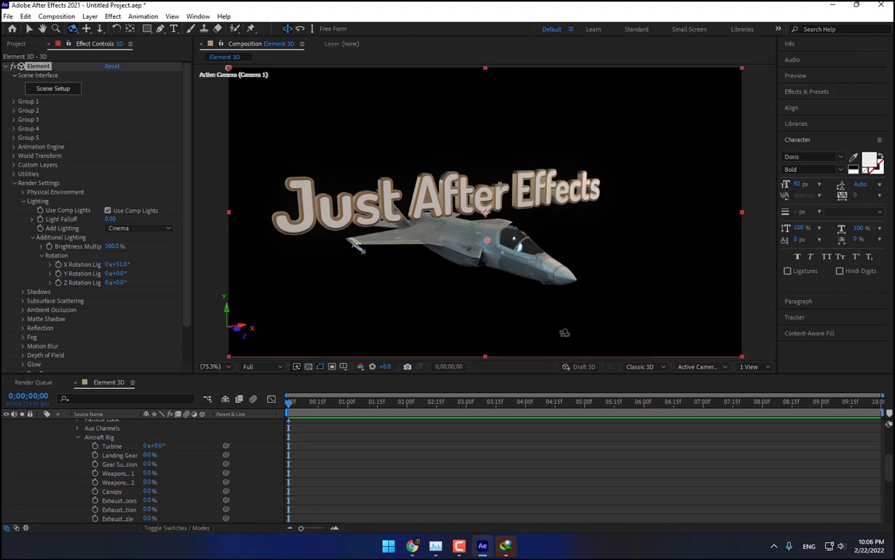
{"action": "left_click_drag", "start_coordinate": [374, 206], "coordinate": [395, 260]}
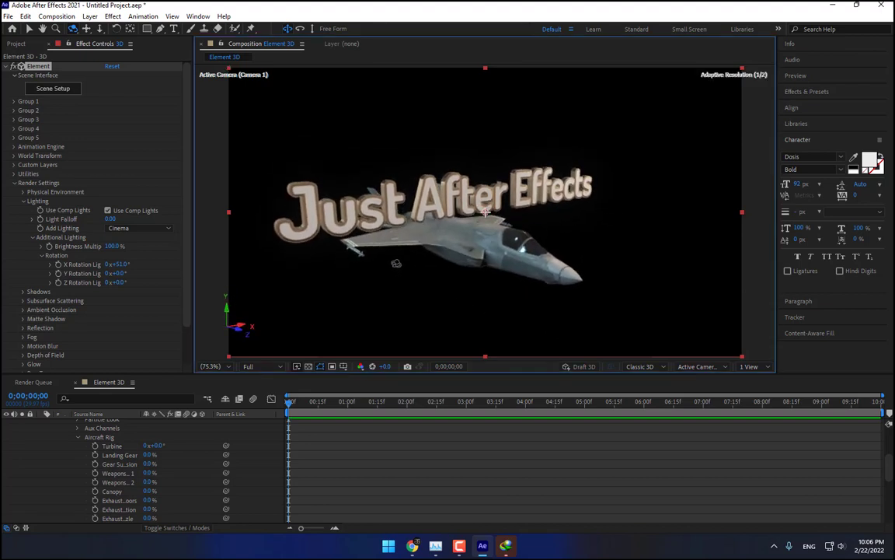
- Collapse the 3D layer's properties and make the hidden Just After Effects text layer visible
{"action": "scroll", "coordinate": [70, 455], "scroll_direction": "up", "scroll_amount": 4}
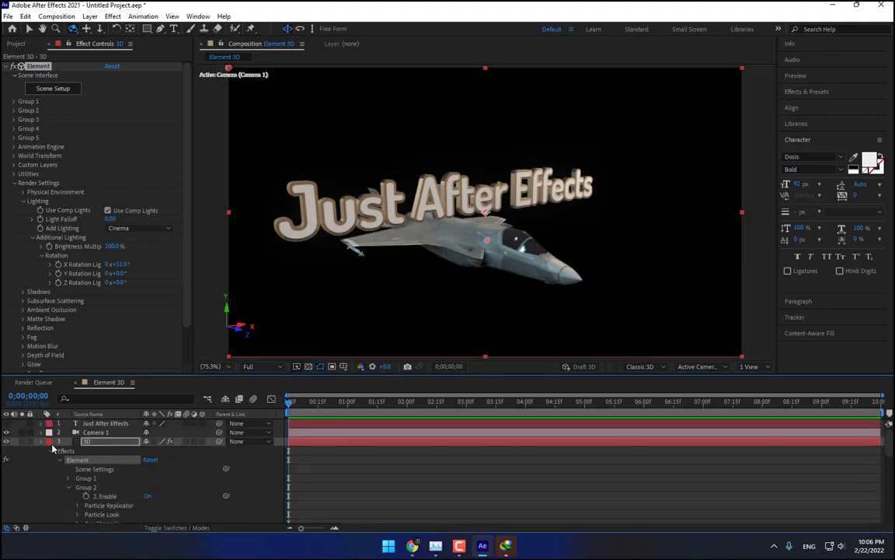
{"action": "left_click", "coordinate": [42, 442]}
{"action": "left_click", "coordinate": [109, 425]}
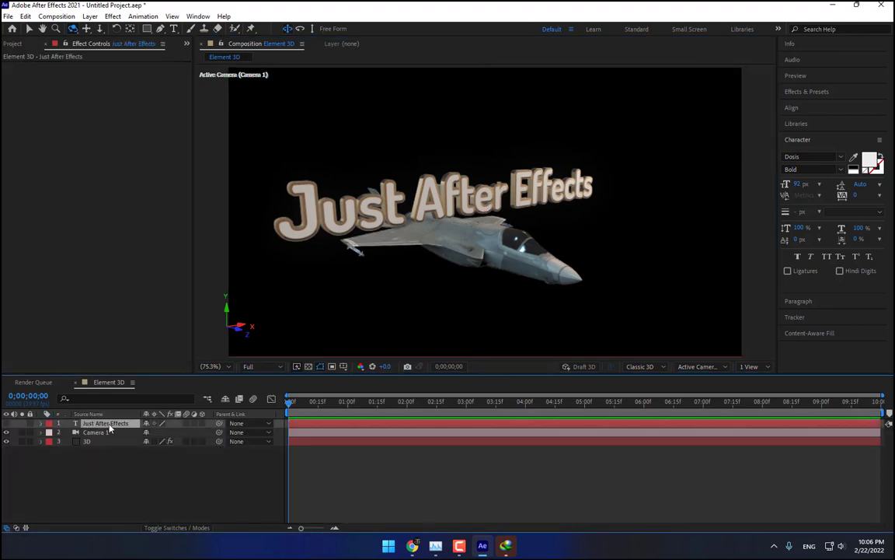
{"action": "left_click", "coordinate": [6, 422]}
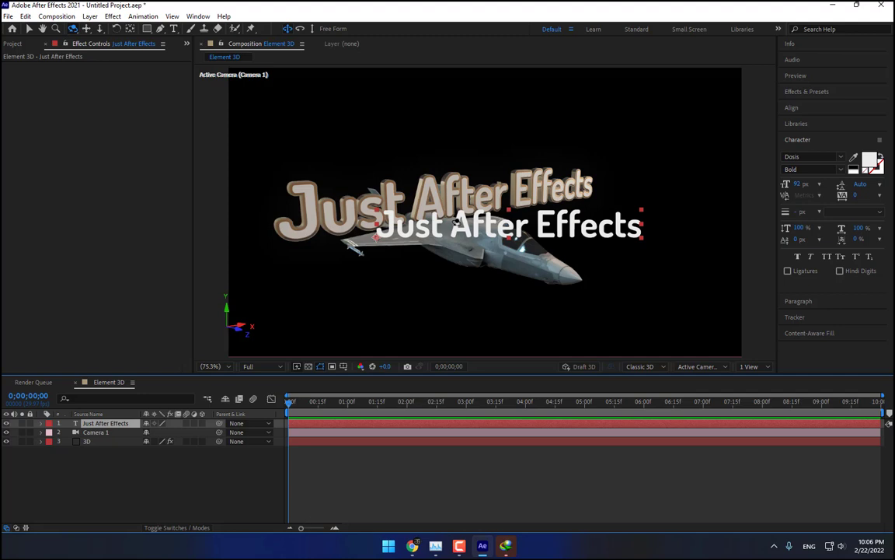
{"action": "key", "text": "t"}
{"action": "left_click", "coordinate": [456, 225]}
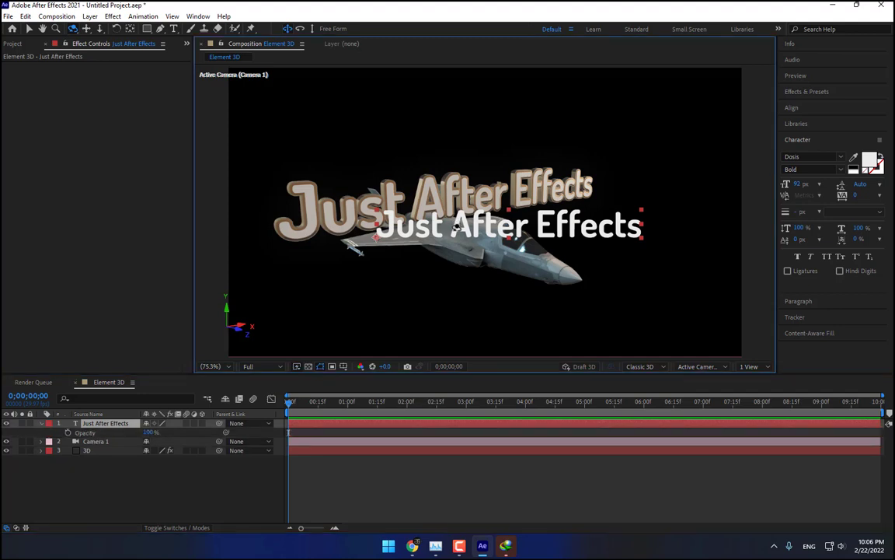
- Replace the text layer's wording with "Element 3D Intro", then hide and collapse that layer
{"action": "double_click", "coordinate": [456, 226]}
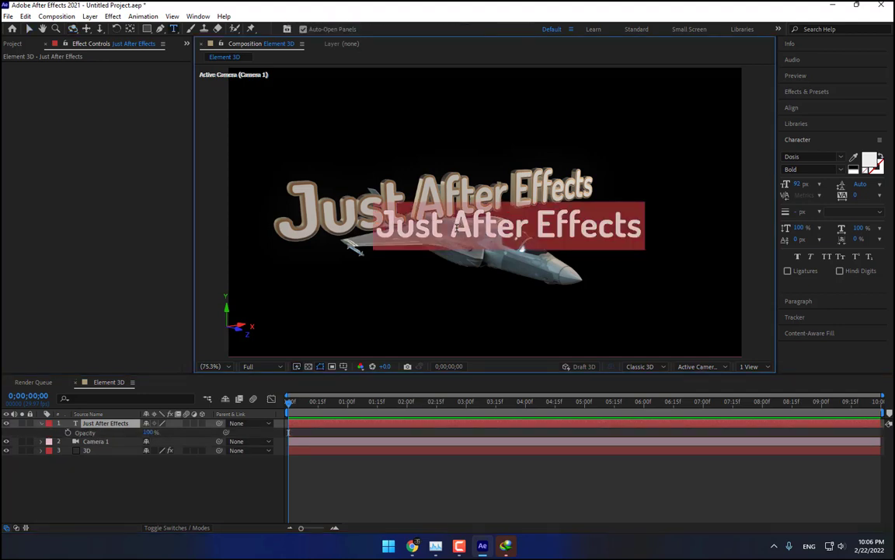
{"action": "type", "text": "Elemetn"}
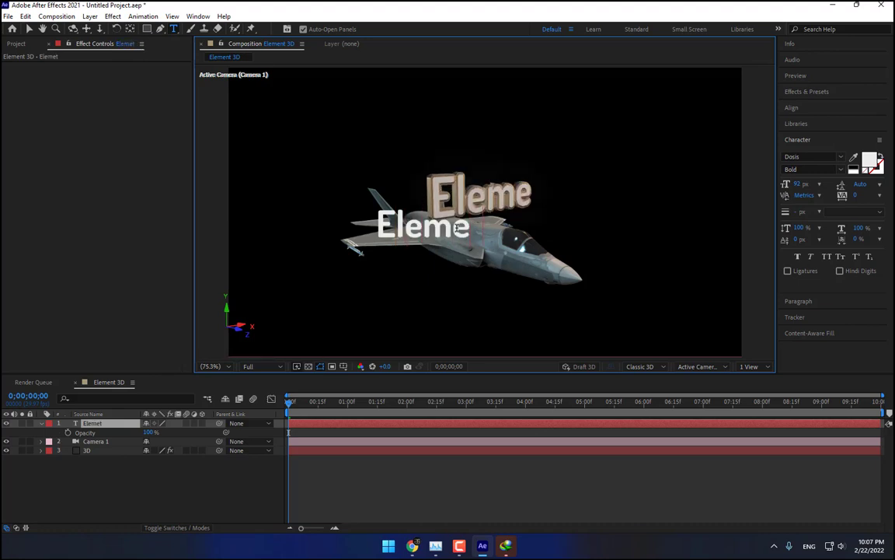
{"action": "key", "text": "BackSpace"}
{"action": "key", "text": "BackSpace"}
{"action": "type", "text": "nt"}
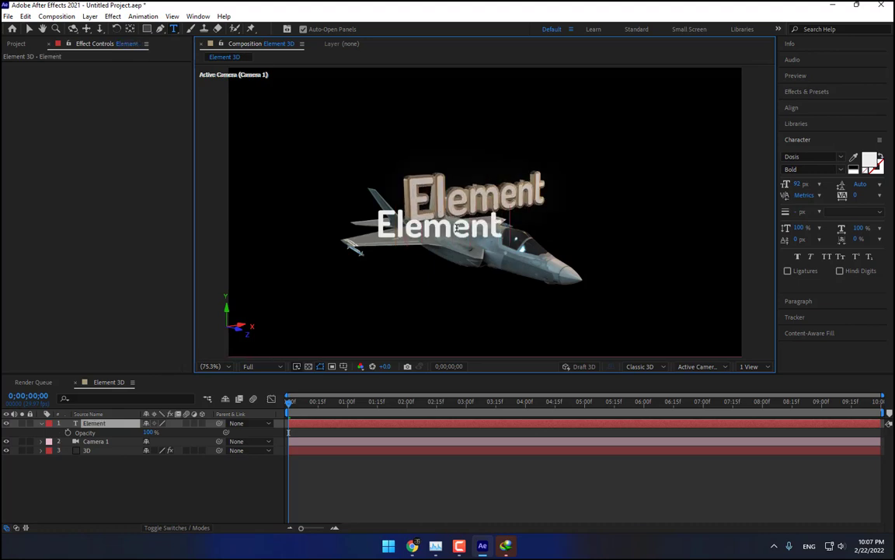
{"action": "type", "text": " 3D"}
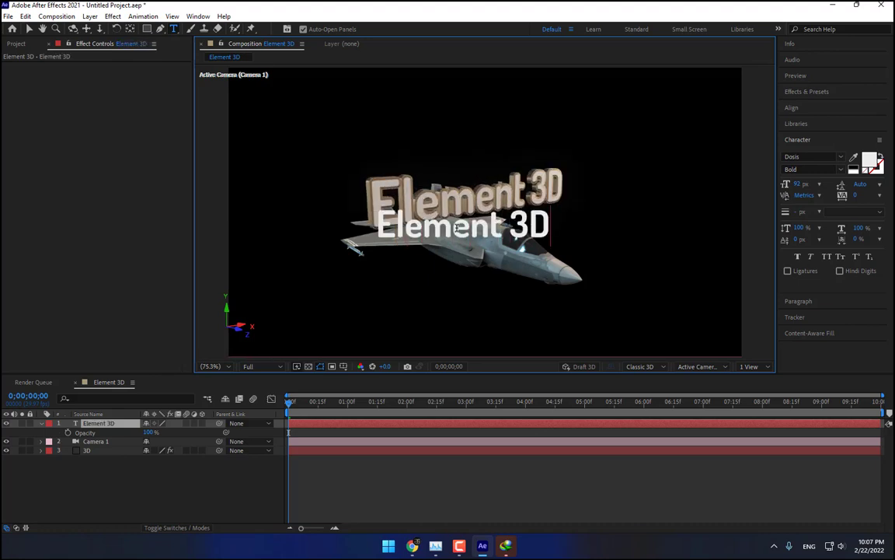
{"action": "type", "text": " inro"}
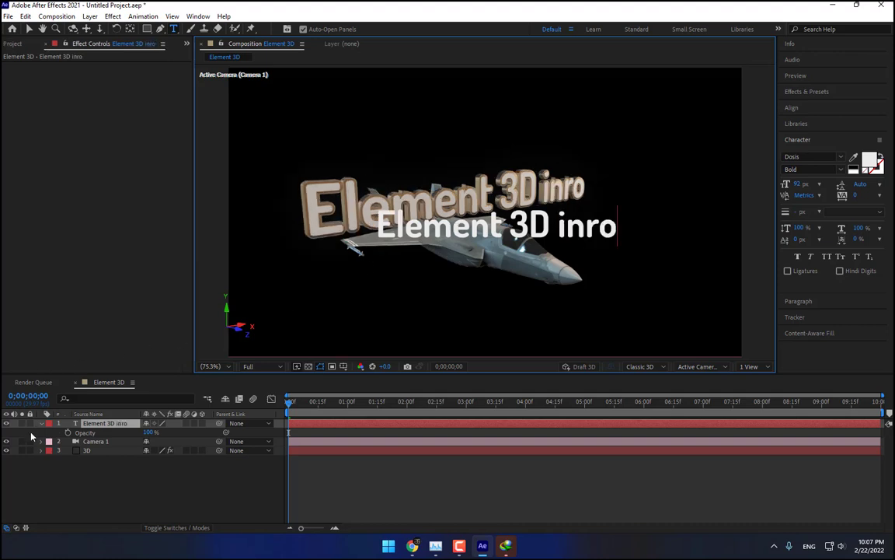
{"action": "left_click_drag", "start_coordinate": [555, 225], "coordinate": [562, 224]}
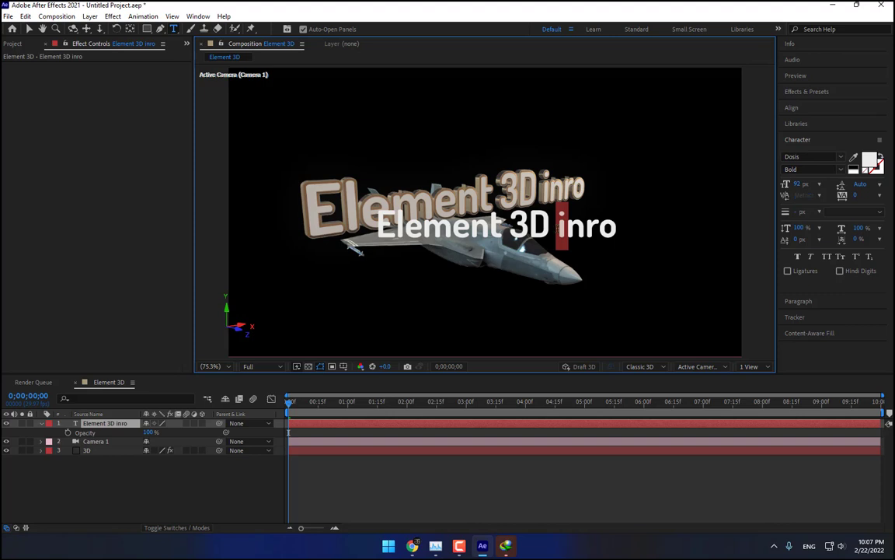
{"action": "type", "text": "In"}
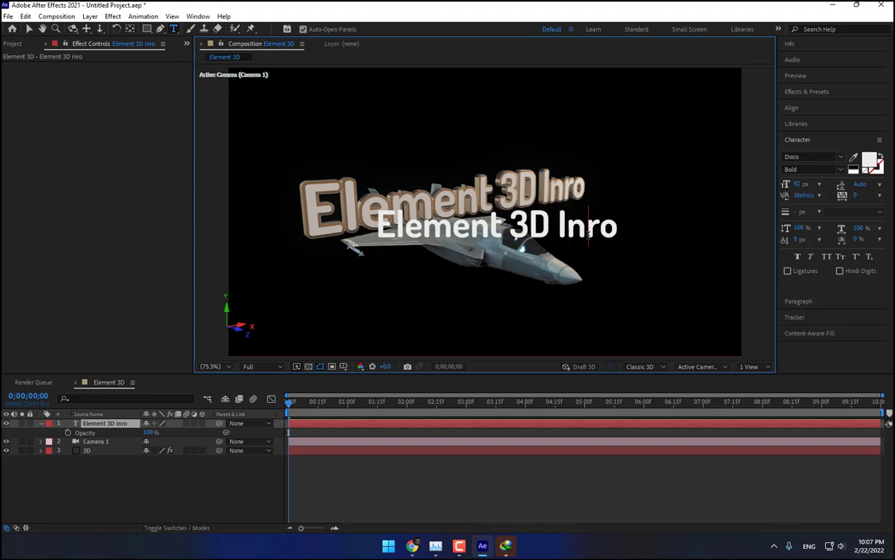
{"action": "type", "text": "t"}
{"action": "left_click", "coordinate": [8, 424]}
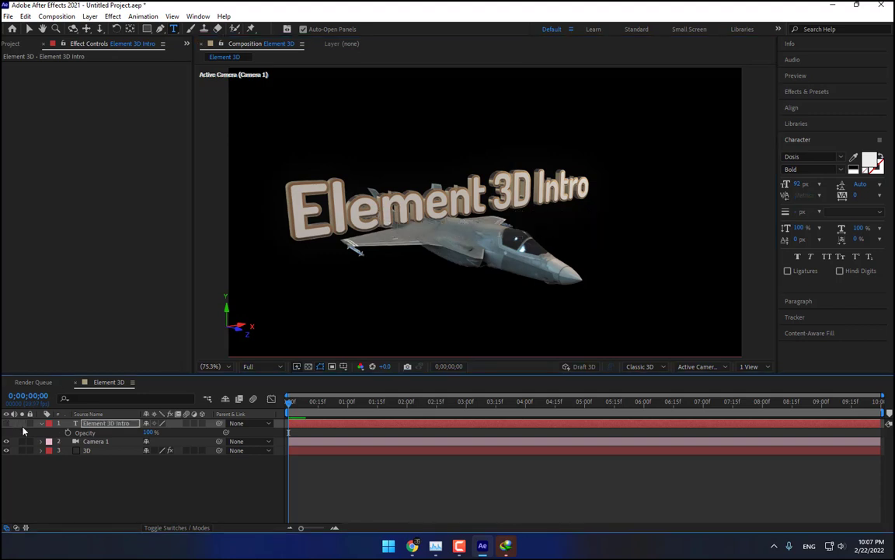
{"action": "left_click", "coordinate": [42, 424]}
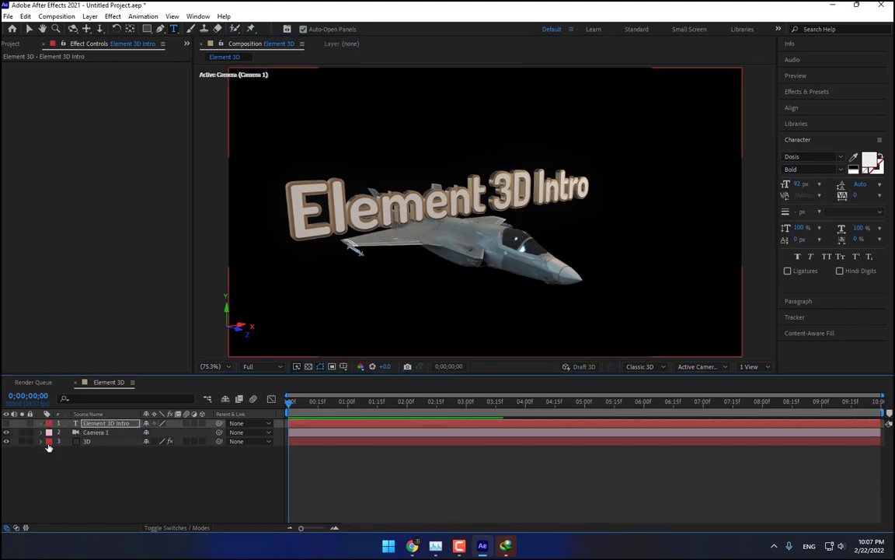
- Open the 3D layer's Scene Setup, select the Extrusion Model and browse the Physical bevel presets
{"action": "left_click", "coordinate": [89, 441]}
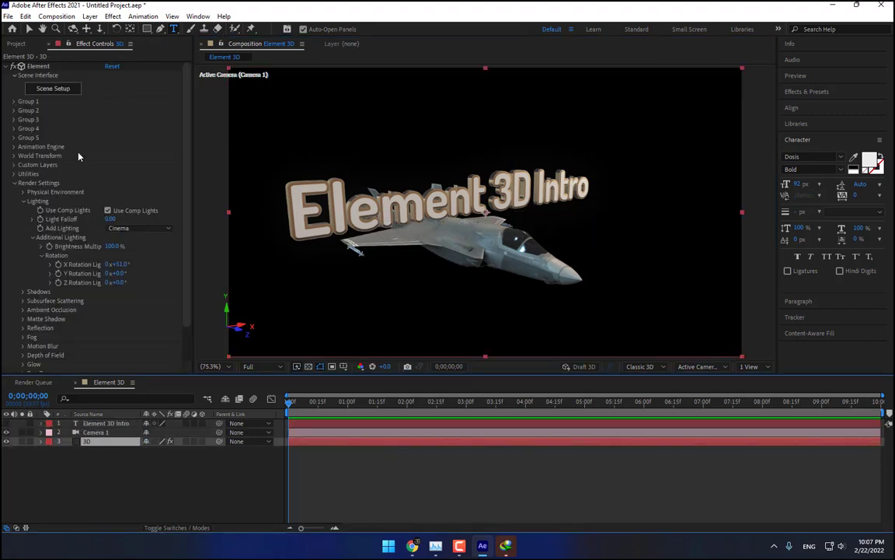
{"action": "left_click", "coordinate": [61, 89]}
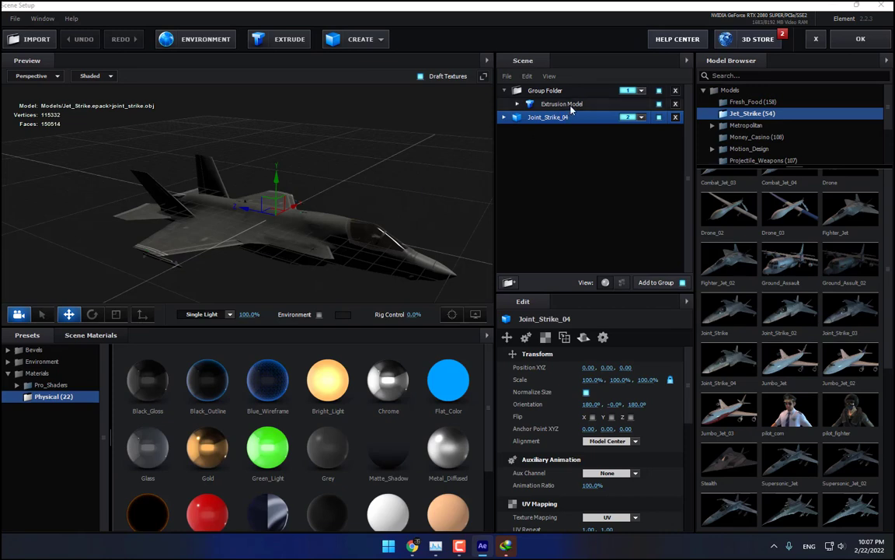
{"action": "left_click", "coordinate": [570, 106]}
{"action": "left_click", "coordinate": [61, 352]}
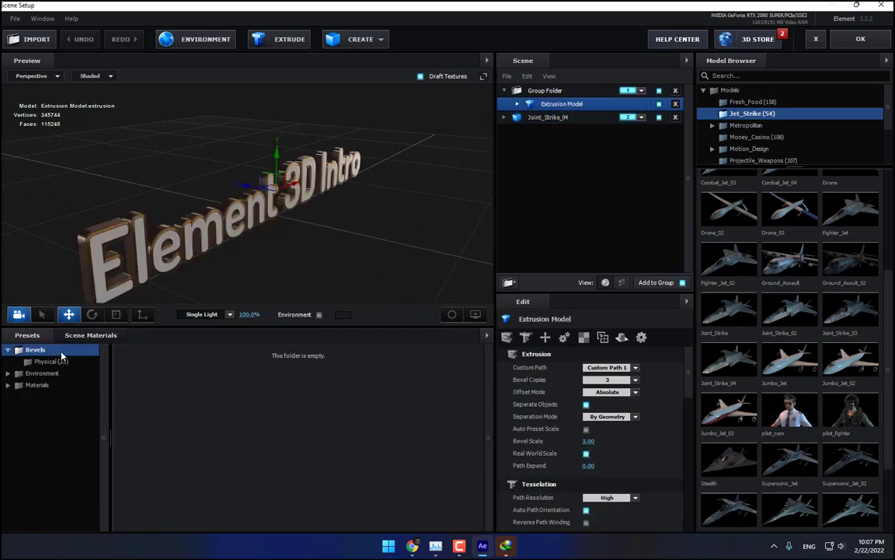
{"action": "left_click", "coordinate": [55, 361]}
{"action": "scroll", "coordinate": [385, 436], "scroll_direction": "down", "scroll_amount": 2}
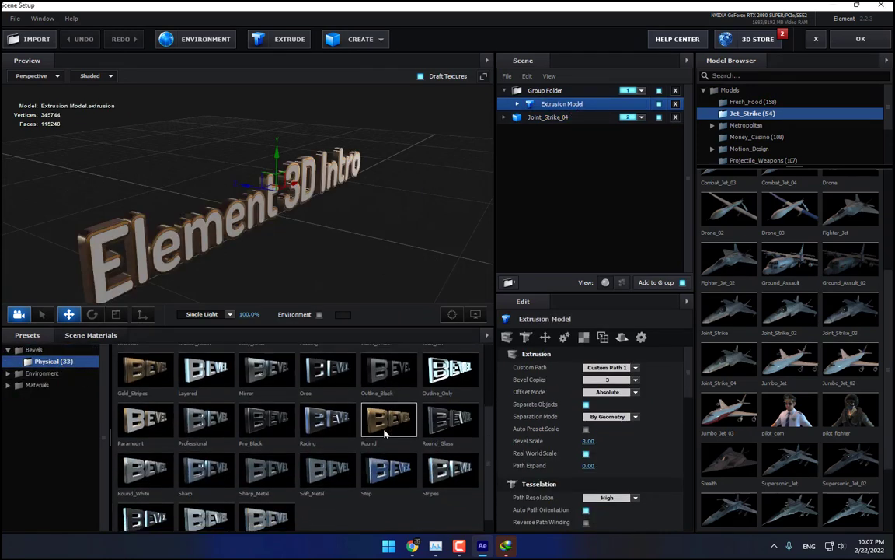
- Try the Caution bevel preset on the Extrusion Model and orbit the preview to inspect it
{"action": "scroll", "coordinate": [386, 432], "scroll_direction": "up", "scroll_amount": 2}
{"action": "left_click", "coordinate": [389, 373]}
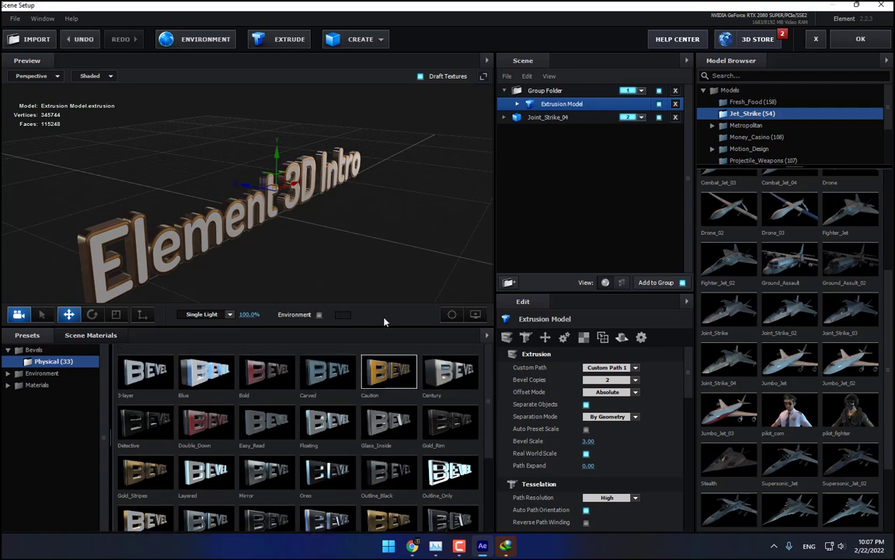
{"action": "mouse_move", "coordinate": [339, 253]}
{"action": "left_mouse_down"}
{"action": "mouse_move", "coordinate": [310, 233]}
{"action": "mouse_move", "coordinate": [345, 248]}
{"action": "left_mouse_up"}
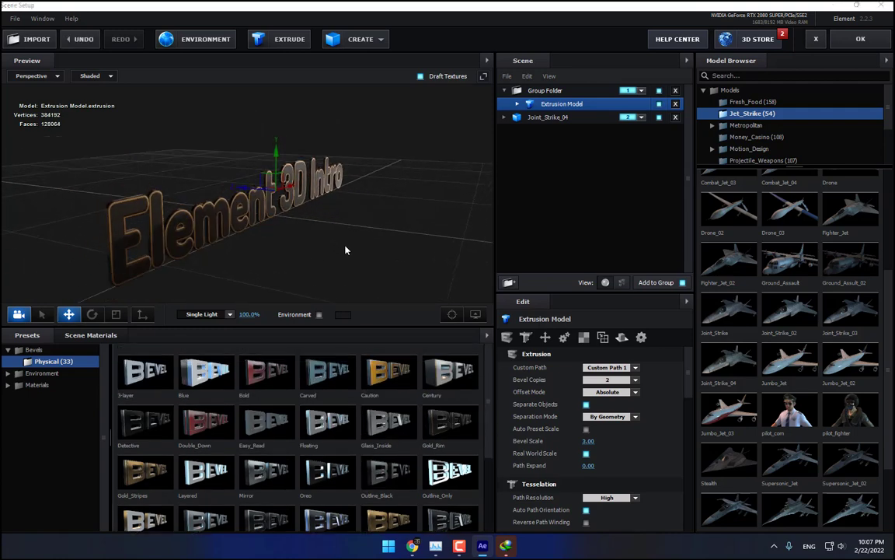
- Deepen the extruded text by scaling it along its Z axis, and apply the Century bevel preset
{"action": "left_click", "coordinate": [116, 314]}
{"action": "left_click_drag", "start_coordinate": [227, 185], "coordinate": [364, 268]}
{"action": "double_click", "coordinate": [434, 368]}
{"action": "left_click_drag", "start_coordinate": [243, 185], "coordinate": [253, 186]}
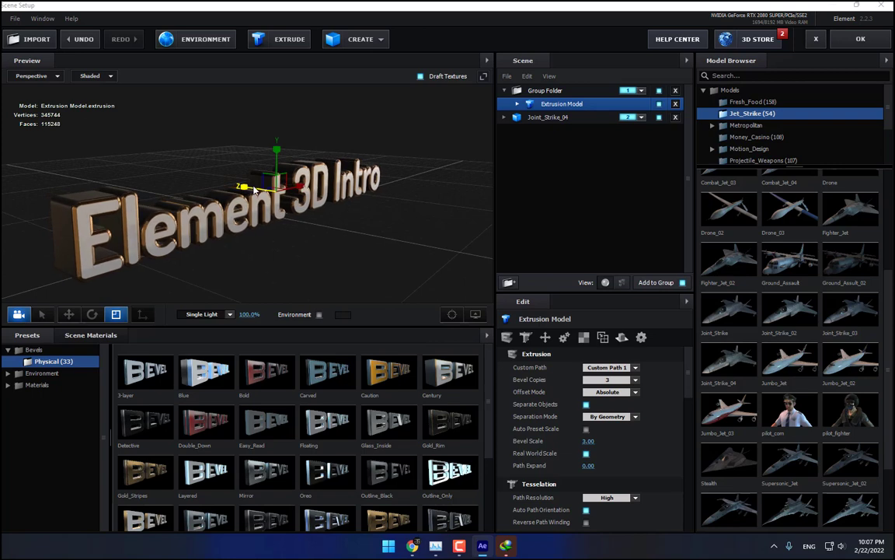
{"action": "mouse_move", "coordinate": [299, 231]}
{"action": "left_mouse_down"}
{"action": "mouse_move", "coordinate": [256, 239]}
{"action": "mouse_move", "coordinate": [250, 210]}
{"action": "mouse_move", "coordinate": [298, 236]}
{"action": "left_mouse_up"}
- Browse the bevel presets, reapply the Century preset to the extruded text and accept the scene
{"action": "scroll", "coordinate": [347, 406], "scroll_direction": "down", "scroll_amount": 1}
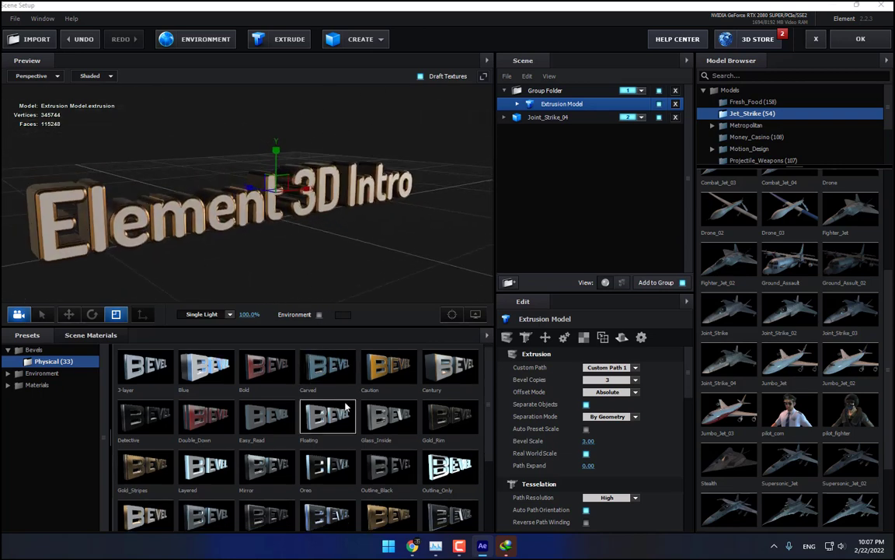
{"action": "scroll", "coordinate": [346, 406], "scroll_direction": "down", "scroll_amount": 5}
{"action": "scroll", "coordinate": [446, 432], "scroll_direction": "up", "scroll_amount": 5}
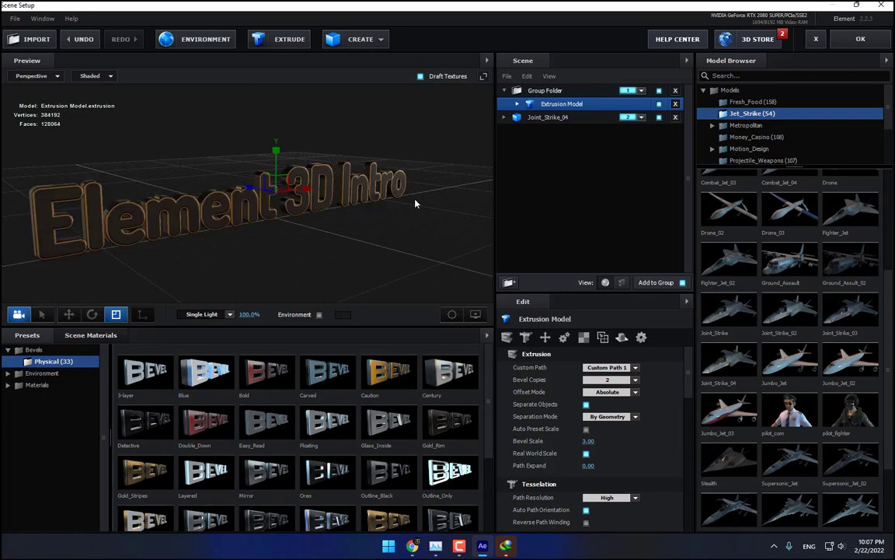
{"action": "left_click", "coordinate": [451, 370]}
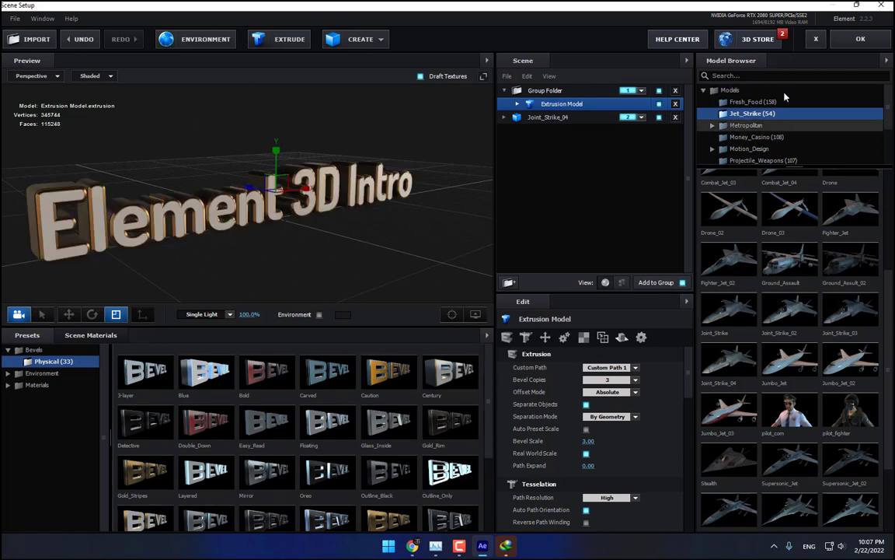
{"action": "left_click", "coordinate": [873, 37]}
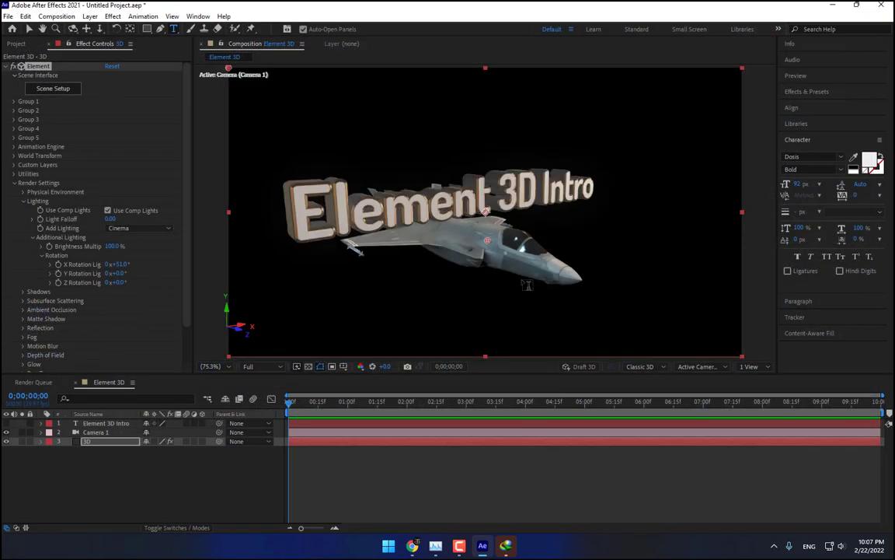
- Orbit the composition camera to an angled view of the text and the jet
{"action": "left_click", "coordinate": [72, 28]}
{"action": "left_click_drag", "start_coordinate": [416, 193], "coordinate": [604, 264]}
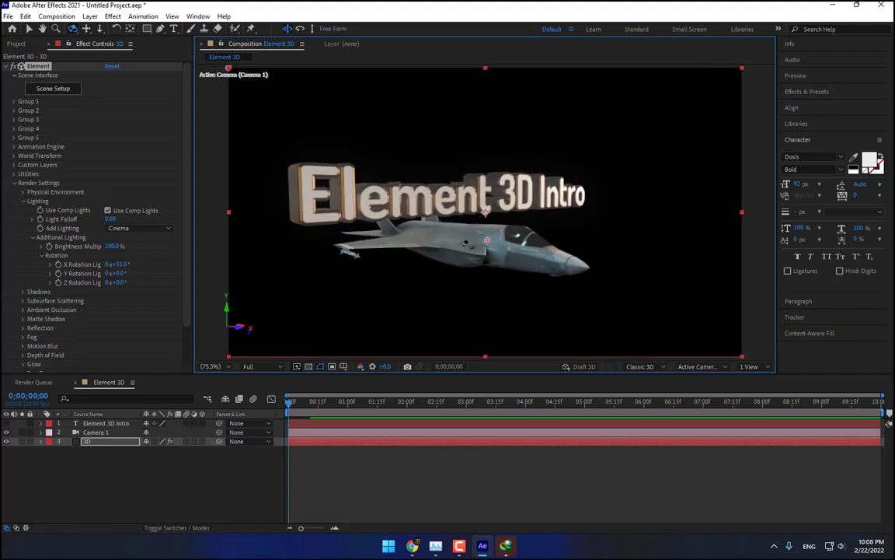
{"action": "left_click_drag", "start_coordinate": [435, 227], "coordinate": [436, 192]}
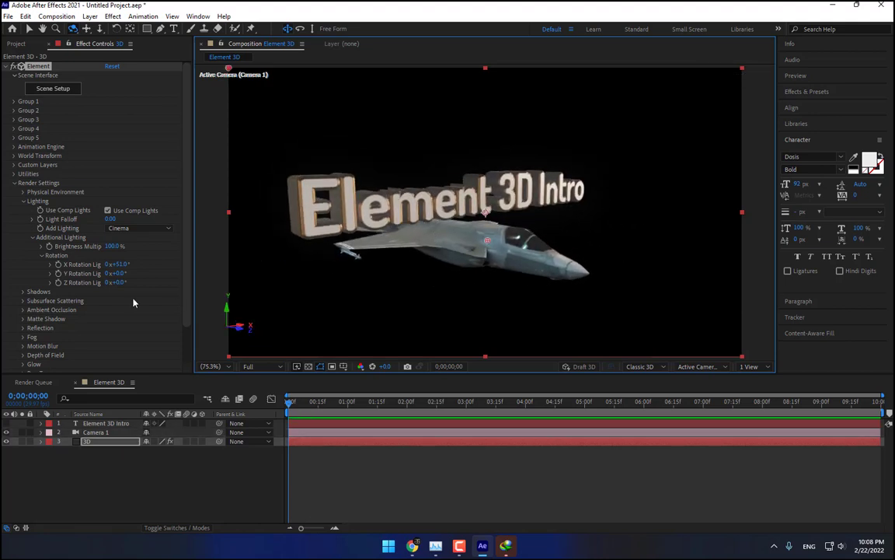
- Try the Clean Blue additional lighting, settle on the 360 lighting preset and orbit the camera slightly
{"action": "left_click", "coordinate": [138, 228]}
{"action": "left_click", "coordinate": [148, 236]}
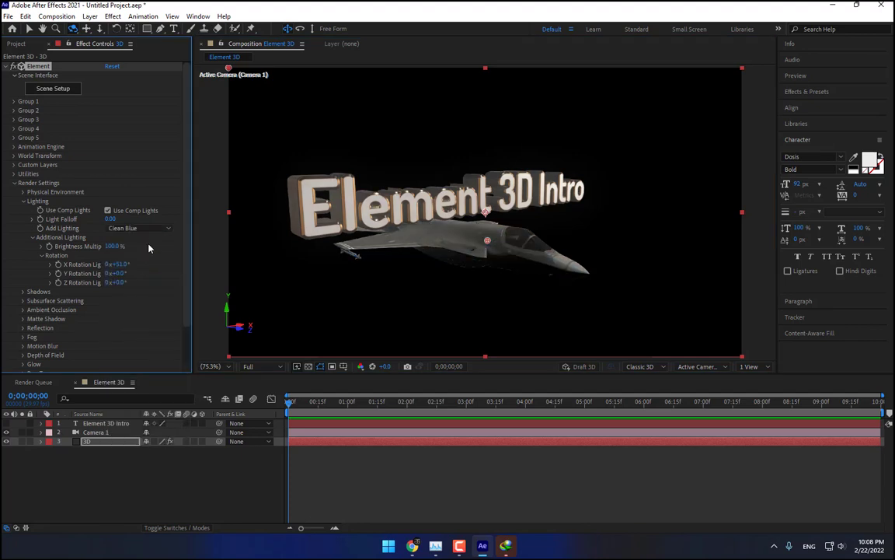
{"action": "left_click", "coordinate": [158, 228]}
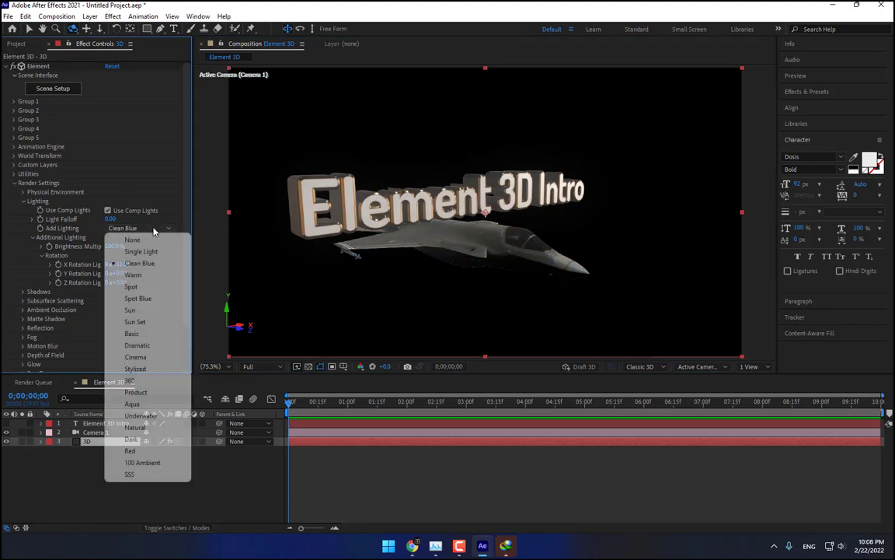
{"action": "left_click", "coordinate": [152, 381]}
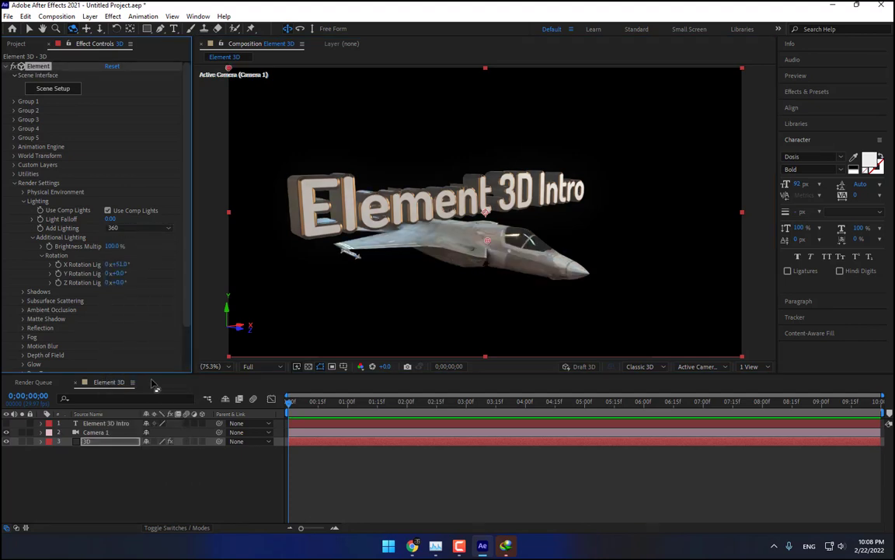
{"action": "left_click_drag", "start_coordinate": [305, 215], "coordinate": [352, 257]}
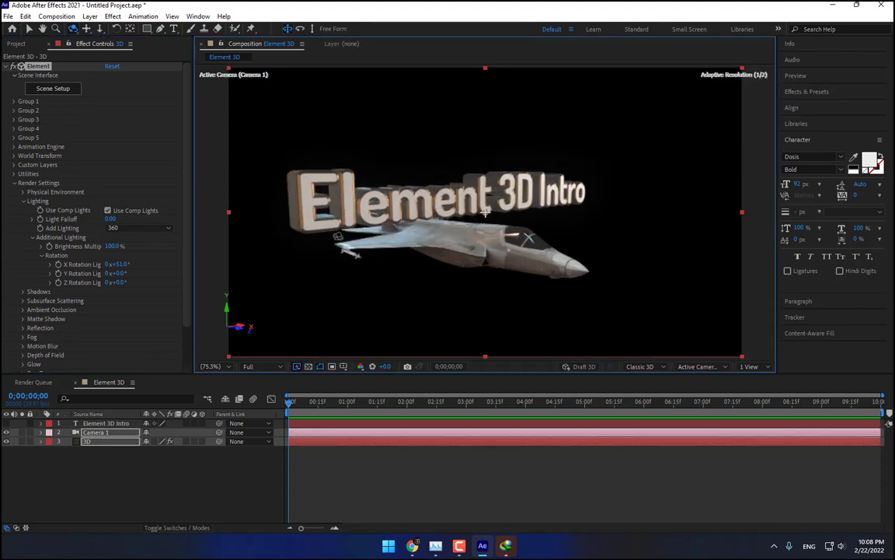
- In Group 2's Aircraft Rig, set Landing Gear to 100%, Turbine to 7° and Elevators to 3%
{"action": "left_click", "coordinate": [13, 111]}
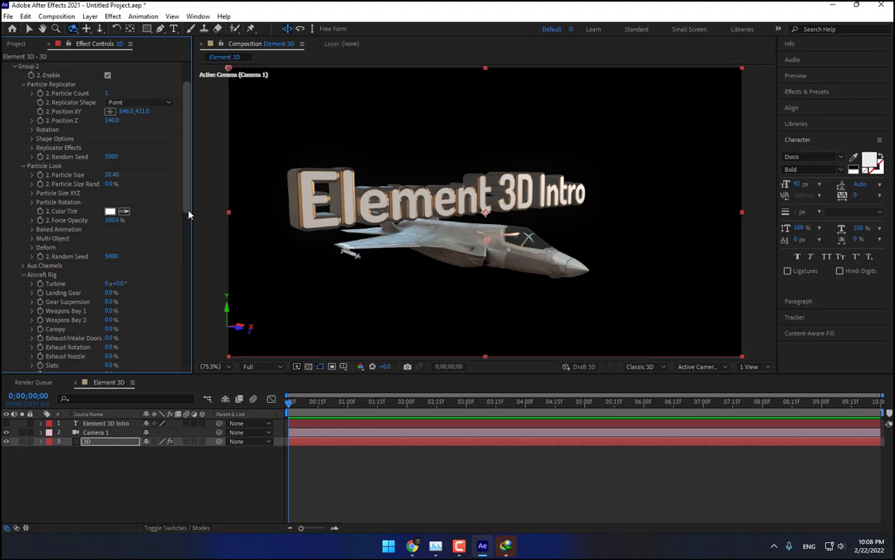
{"action": "left_click_drag", "start_coordinate": [188, 210], "coordinate": [189, 257]}
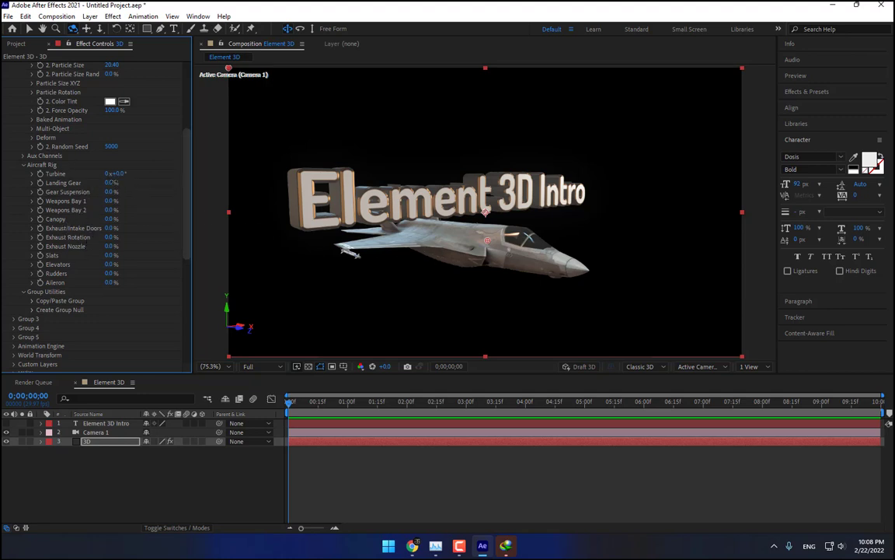
{"action": "left_click_drag", "start_coordinate": [112, 181], "coordinate": [199, 182]}
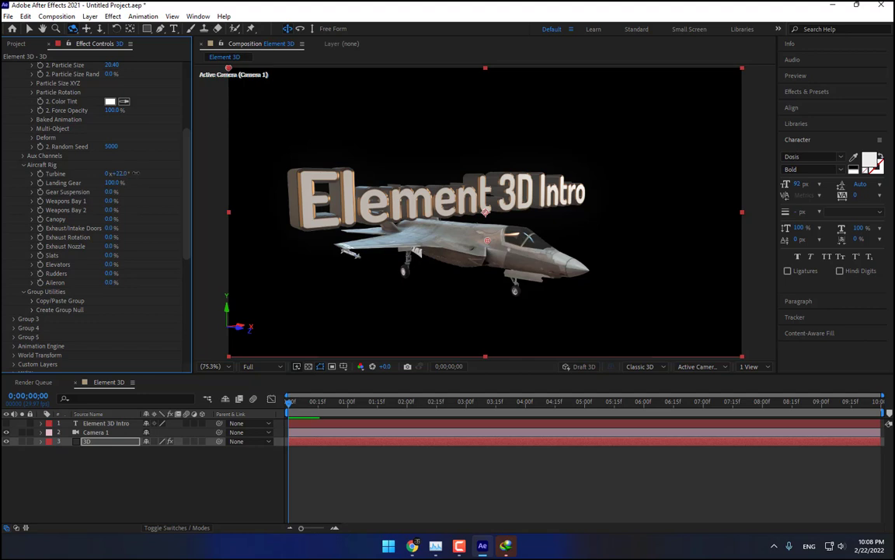
{"action": "left_click_drag", "start_coordinate": [115, 174], "coordinate": [138, 173]}
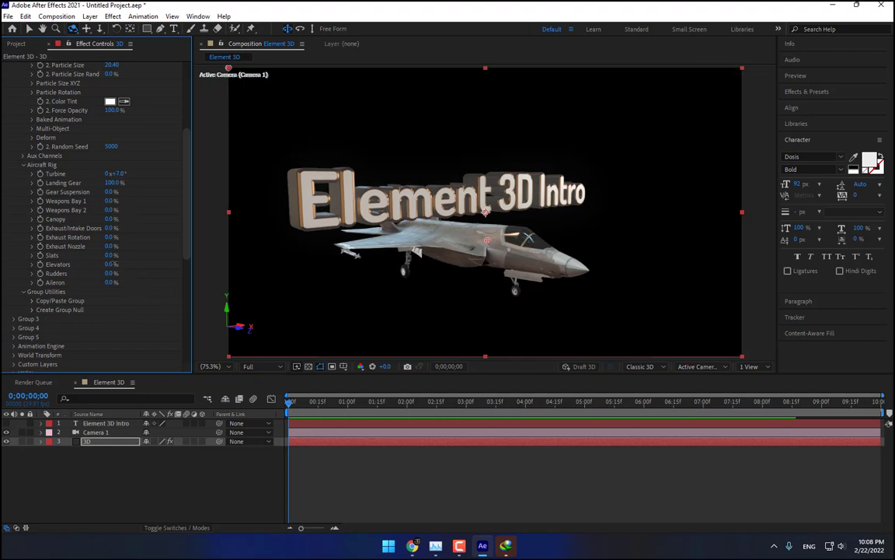
{"action": "mouse_move", "coordinate": [111, 265]}
{"action": "left_mouse_down"}
{"action": "mouse_move", "coordinate": [150, 262]}
{"action": "mouse_move", "coordinate": [114, 264]}
{"action": "left_mouse_up"}
- Orbit, dolly and pan the camera so the text and jet fill the frame at an angle
{"action": "left_click_drag", "start_coordinate": [538, 226], "coordinate": [516, 217]}
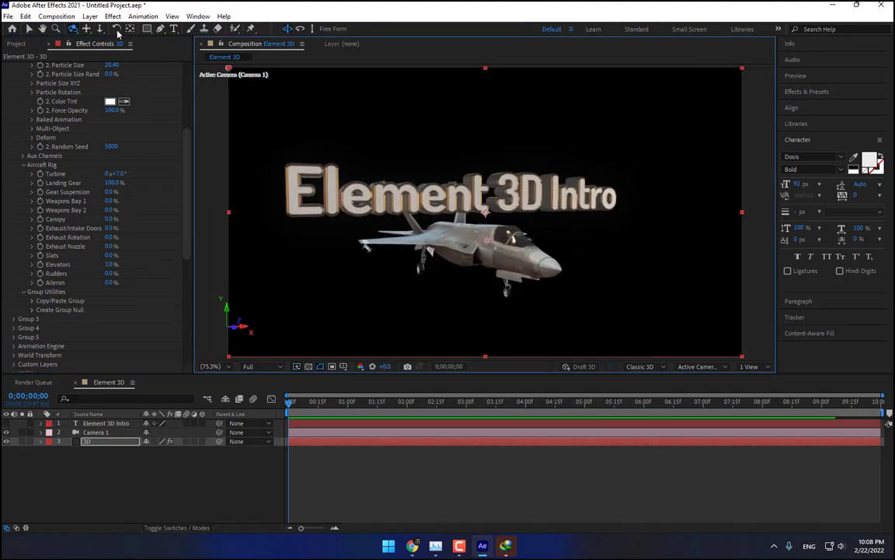
{"action": "left_click", "coordinate": [100, 30]}
{"action": "left_click_drag", "start_coordinate": [417, 154], "coordinate": [429, 127]}
{"action": "left_click", "coordinate": [85, 30]}
{"action": "left_click_drag", "start_coordinate": [354, 187], "coordinate": [433, 205]}
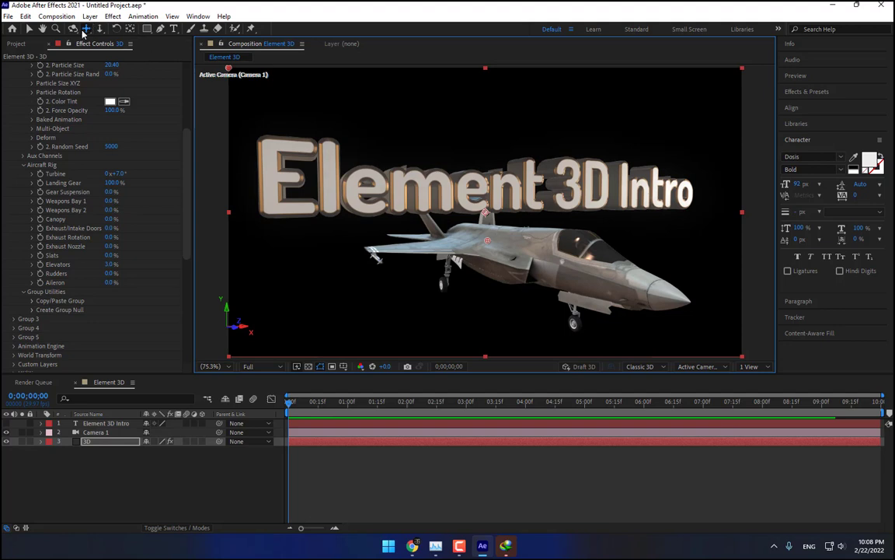
{"action": "left_click", "coordinate": [97, 45]}
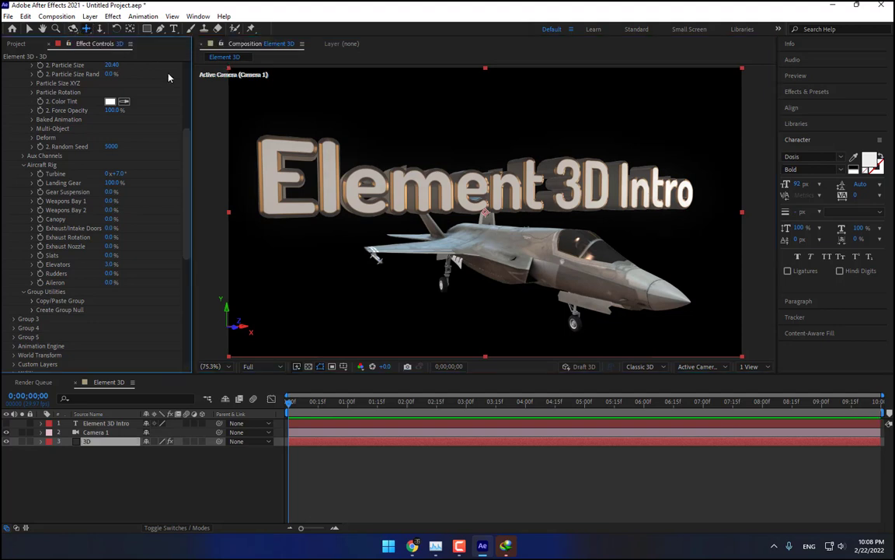
{"action": "left_click", "coordinate": [75, 28]}
{"action": "left_click_drag", "start_coordinate": [414, 123], "coordinate": [456, 137]}
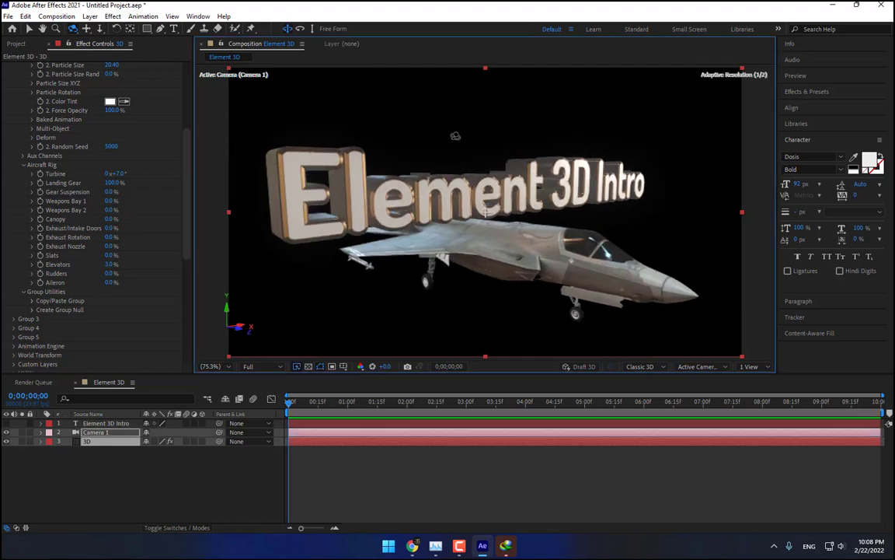
- Reopen the Scene Setup of the Element effect on the 3D layer
{"action": "scroll", "coordinate": [179, 233], "scroll_direction": "down", "scroll_amount": 8}
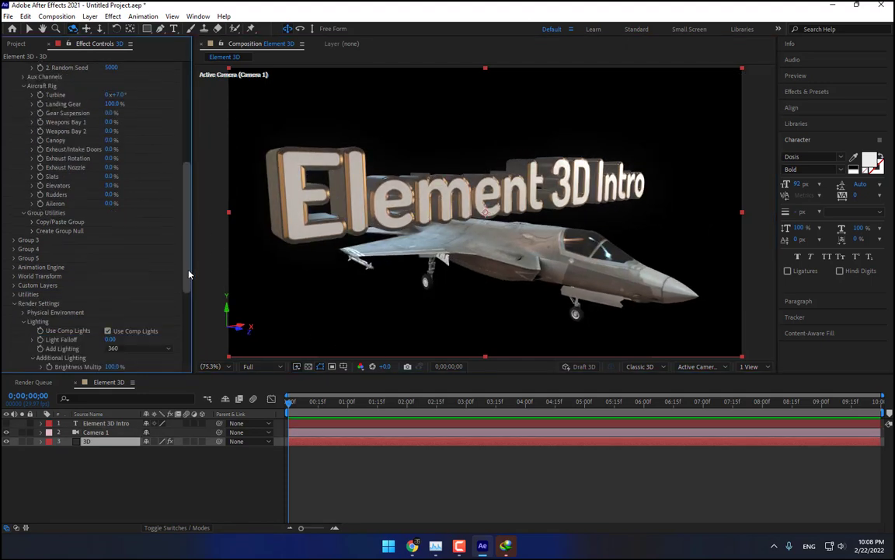
{"action": "scroll", "coordinate": [186, 233], "scroll_direction": "up", "scroll_amount": 12}
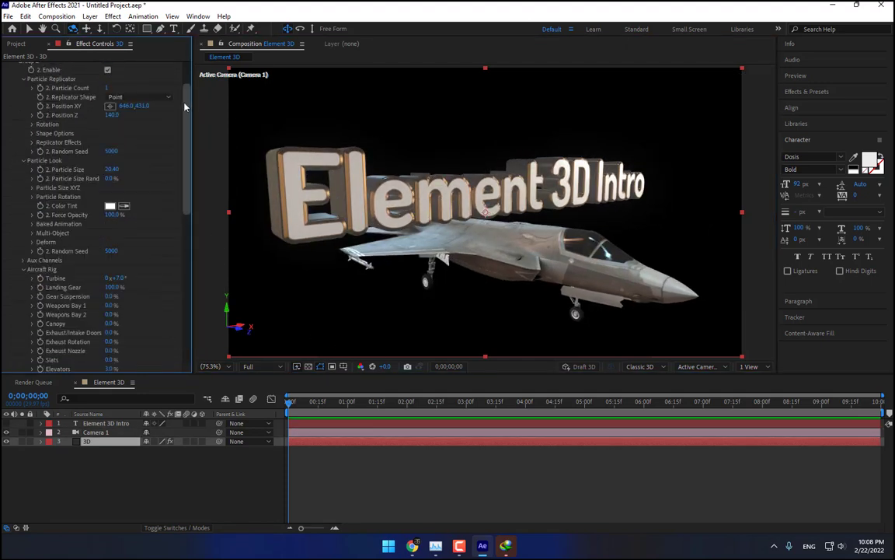
{"action": "scroll", "coordinate": [181, 101], "scroll_direction": "up", "scroll_amount": 3}
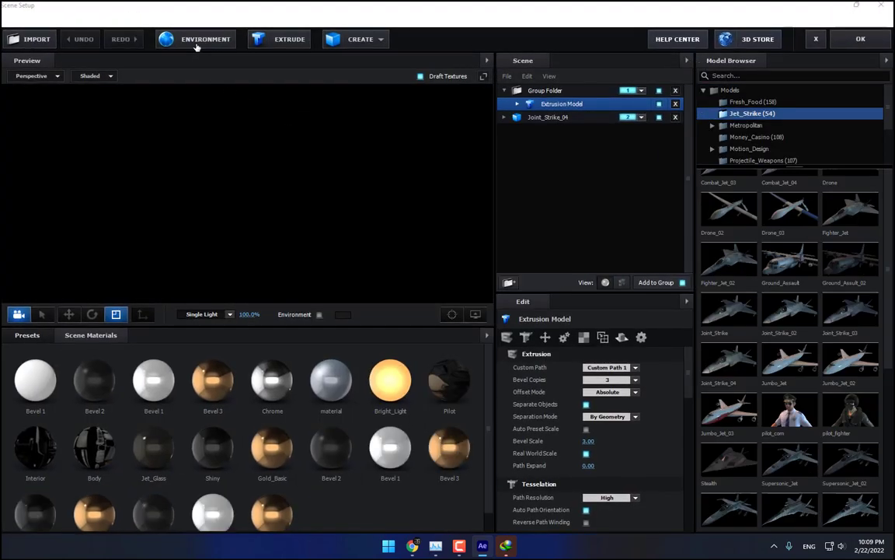
- Change the scene's environment texture to Basic_2K_09.dds
{"action": "left_click", "coordinate": [196, 41]}
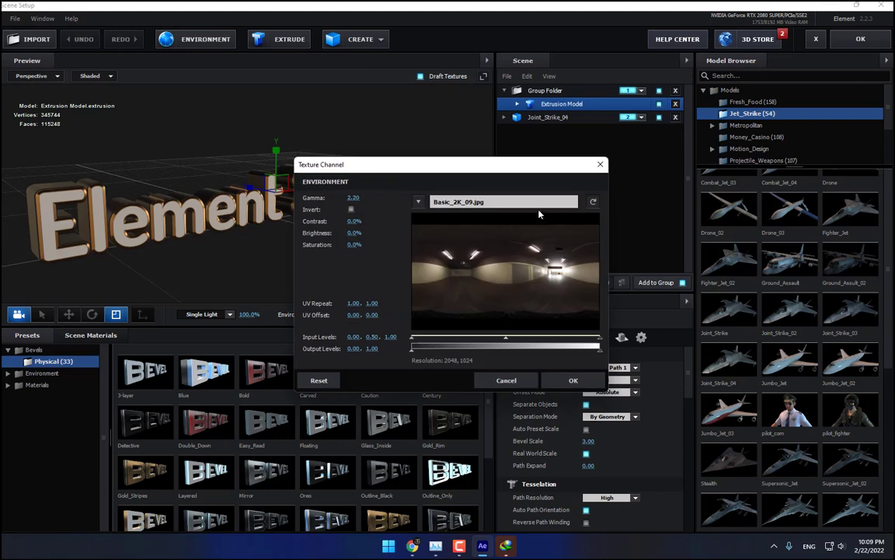
{"action": "left_click", "coordinate": [525, 203]}
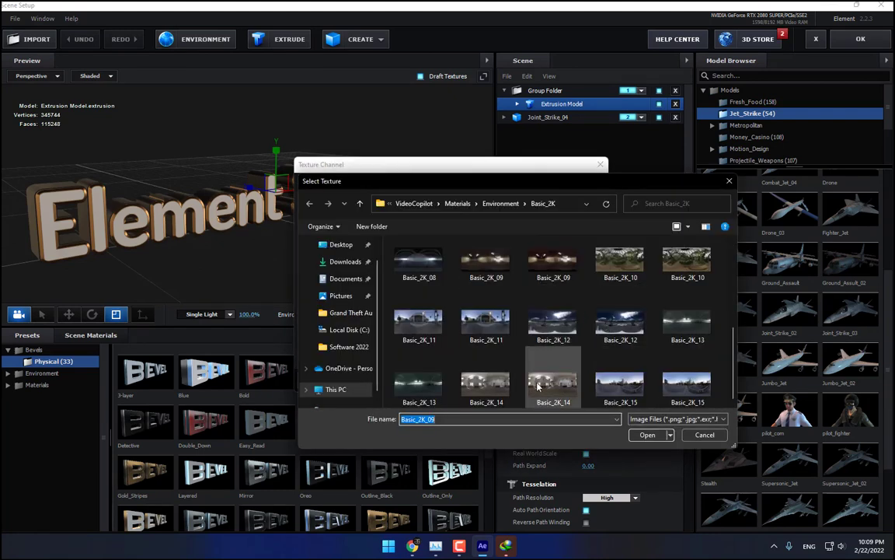
{"action": "left_click", "coordinate": [489, 259]}
{"action": "double_click", "coordinate": [489, 259]}
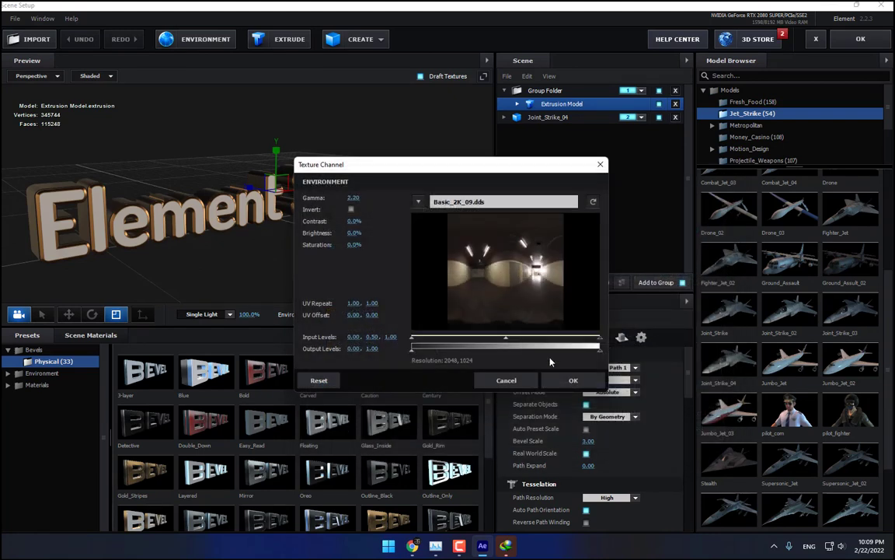
{"action": "left_click", "coordinate": [593, 383]}
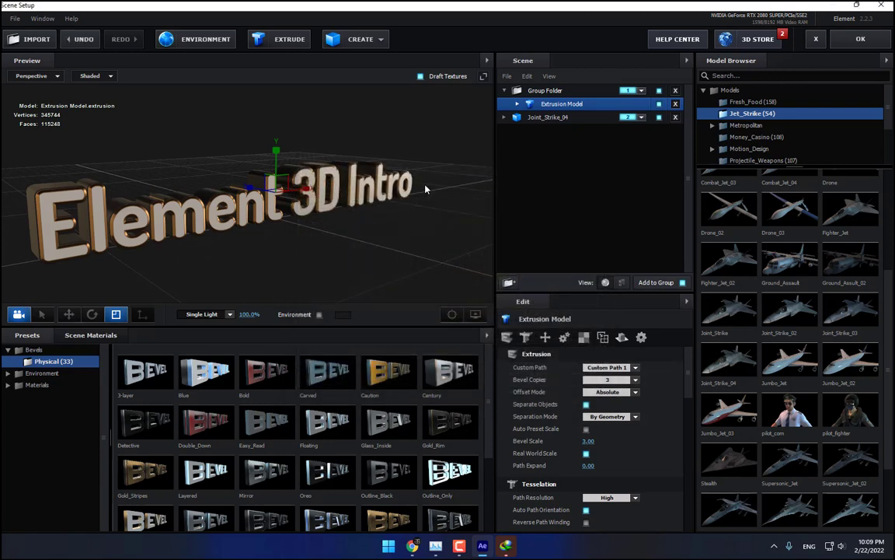
- Change the scene's environment texture to Basic_2K_12.dds and apply the scene setup to the composition
{"action": "left_click", "coordinate": [219, 41]}
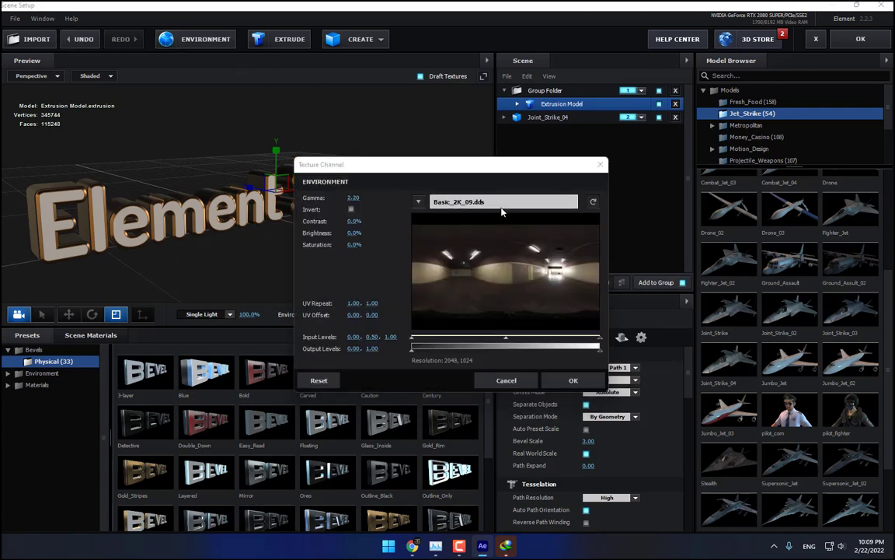
{"action": "left_click", "coordinate": [502, 208]}
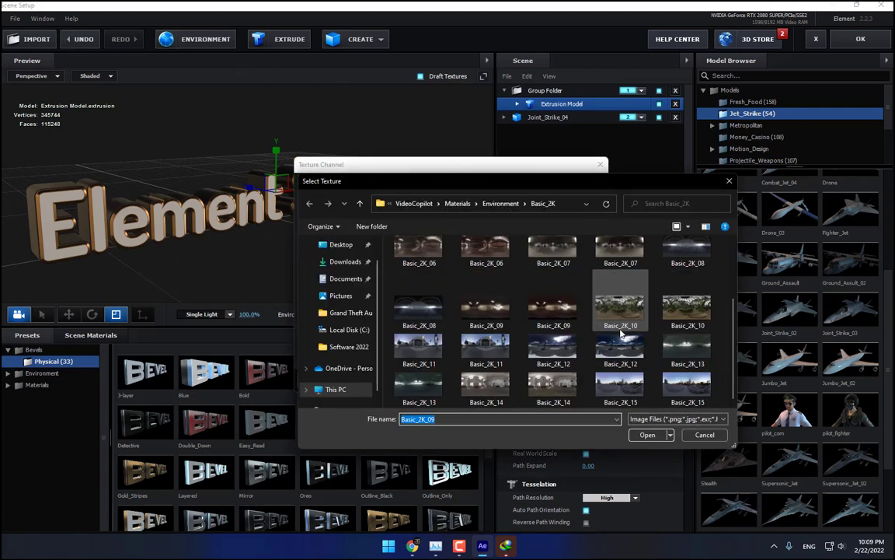
{"action": "double_click", "coordinate": [563, 352]}
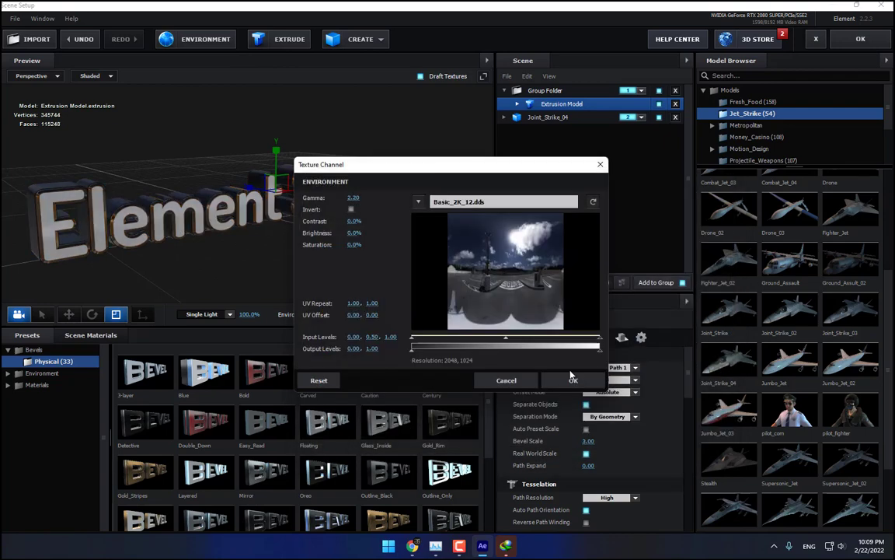
{"action": "left_click", "coordinate": [572, 380]}
{"action": "left_click", "coordinate": [861, 39]}
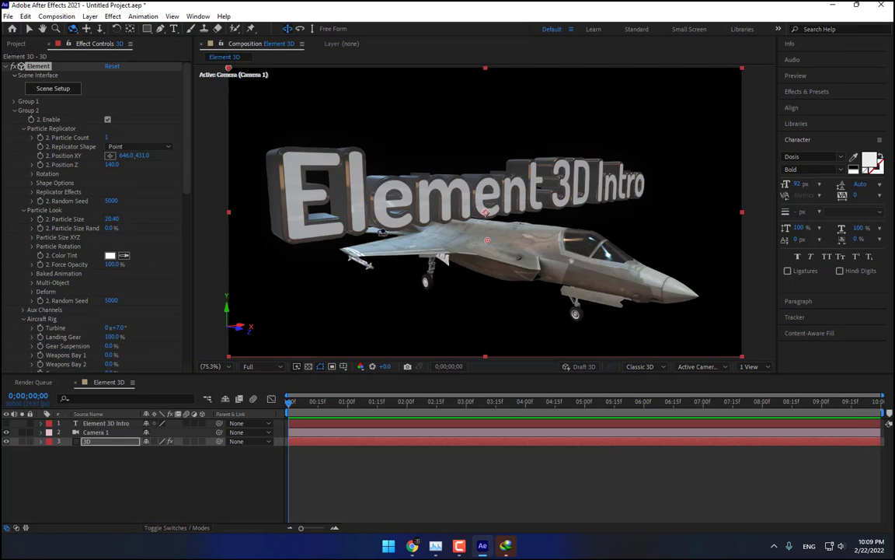
- Try the Natural, Warm and Sun presets as the Element effect's additional lighting
{"action": "scroll", "coordinate": [167, 155], "scroll_direction": "down", "scroll_amount": 15}
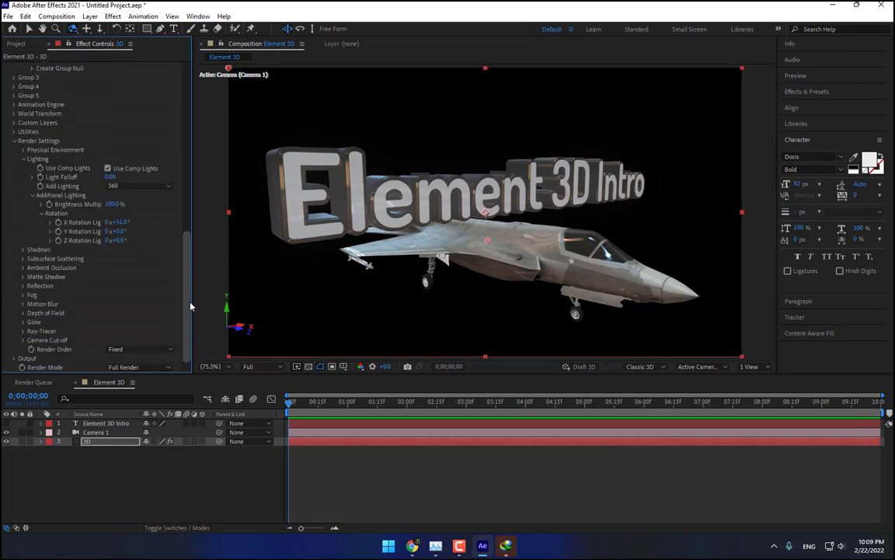
{"action": "left_click", "coordinate": [138, 186]}
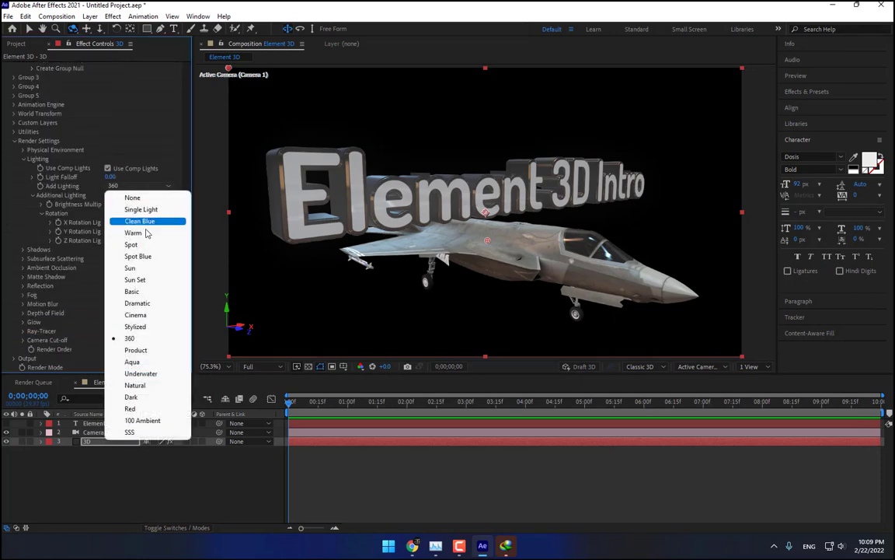
{"action": "left_click", "coordinate": [144, 383]}
{"action": "left_click", "coordinate": [148, 186]}
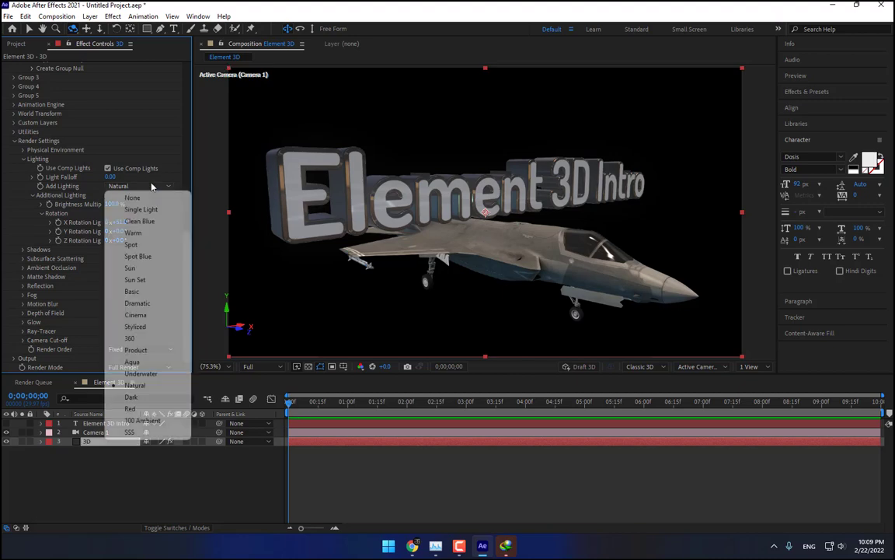
{"action": "left_click", "coordinate": [140, 232]}
{"action": "left_click", "coordinate": [147, 186]}
{"action": "left_click", "coordinate": [151, 268]}
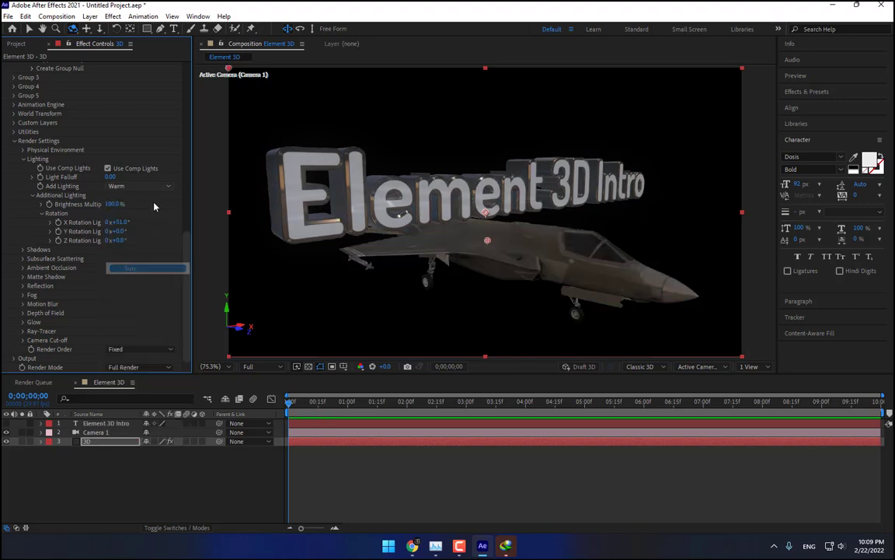
{"action": "left_click", "coordinate": [151, 187]}
{"action": "left_click", "coordinate": [149, 270]}
- Try the Basic, Dramatic, Cinema and Stylized additional lighting presets, finishing on 360
{"action": "left_click", "coordinate": [147, 186]}
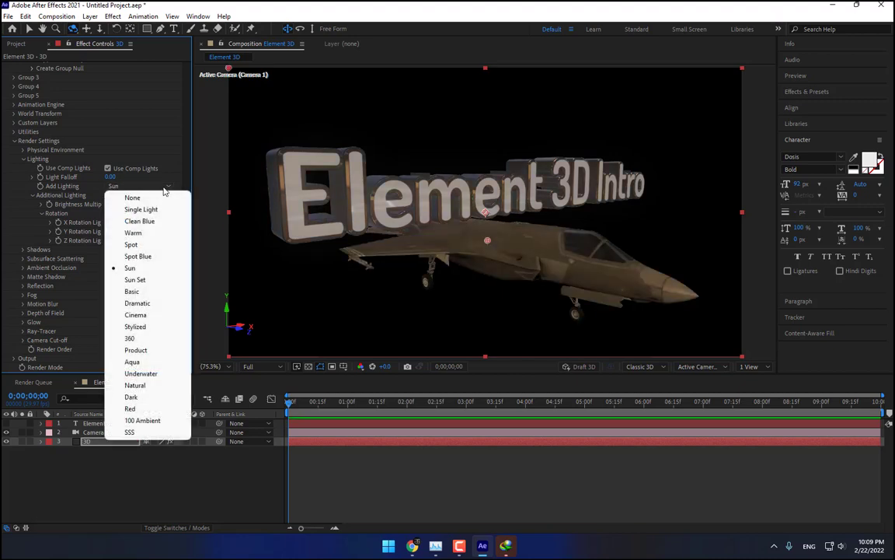
{"action": "left_click", "coordinate": [132, 291]}
{"action": "left_click", "coordinate": [152, 187]}
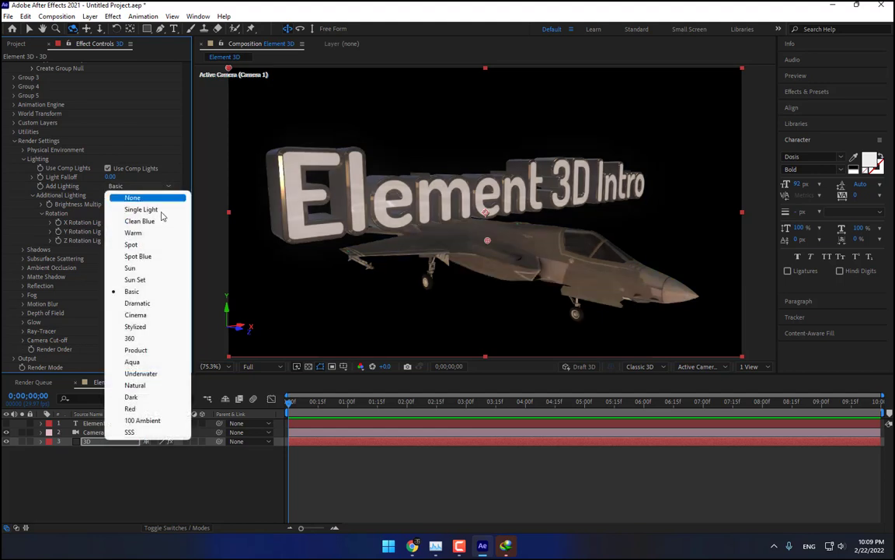
{"action": "left_click", "coordinate": [144, 303]}
{"action": "left_click", "coordinate": [164, 186]}
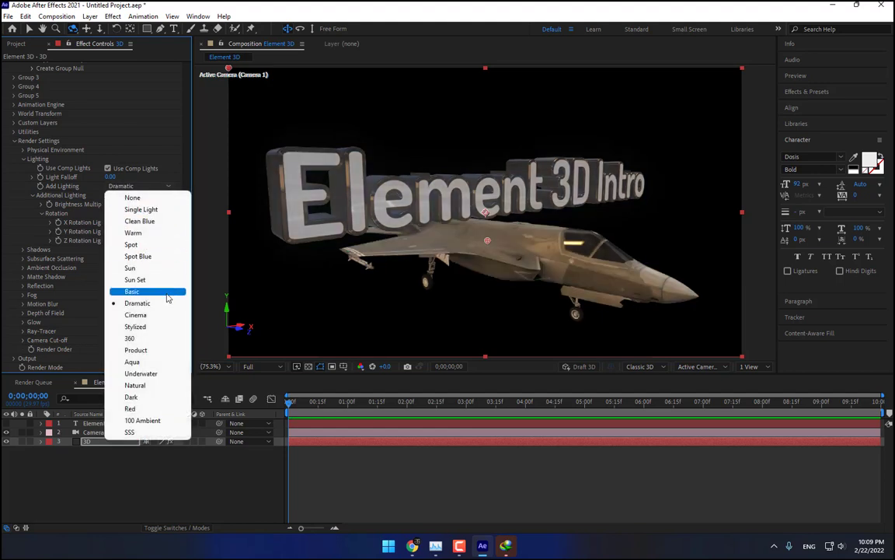
{"action": "left_click", "coordinate": [146, 313]}
{"action": "left_click", "coordinate": [154, 187]}
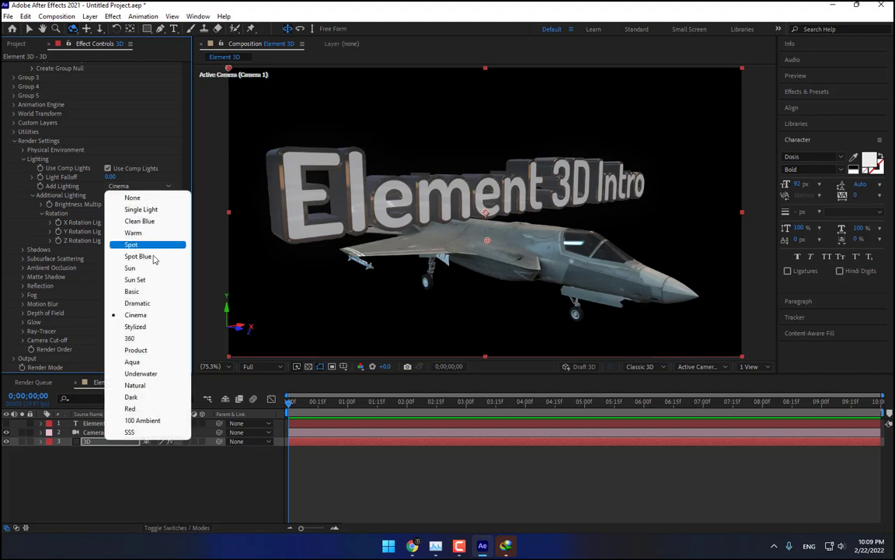
{"action": "left_click", "coordinate": [147, 325]}
{"action": "left_click", "coordinate": [147, 186]}
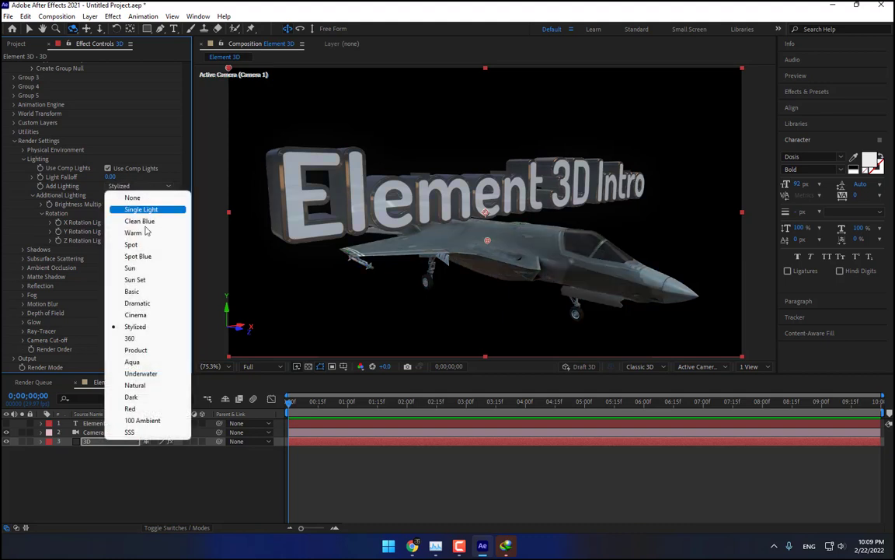
{"action": "left_click", "coordinate": [141, 338]}
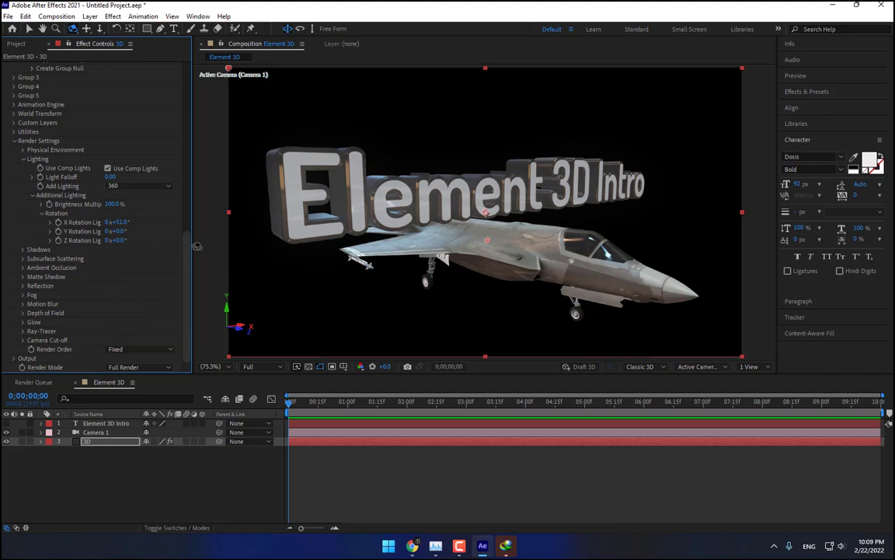
- Rotate the additional lighting to X 19°, Y -21° and Z -55°, and orbit the camera slightly around the text and jet
{"action": "left_click_drag", "start_coordinate": [121, 223], "coordinate": [98, 245]}
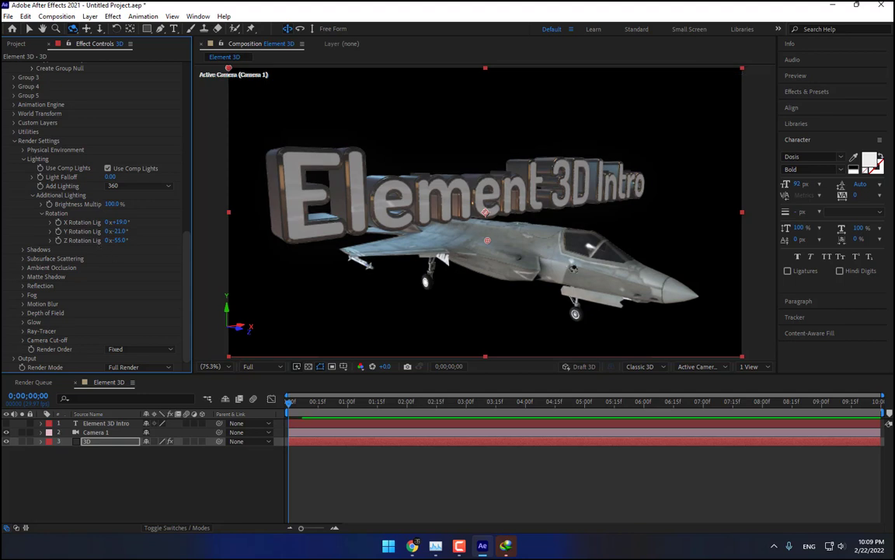
{"action": "mouse_move", "coordinate": [557, 247]}
{"action": "left_mouse_down"}
{"action": "mouse_move", "coordinate": [584, 246]}
{"action": "mouse_move", "coordinate": [554, 263]}
{"action": "left_mouse_up"}
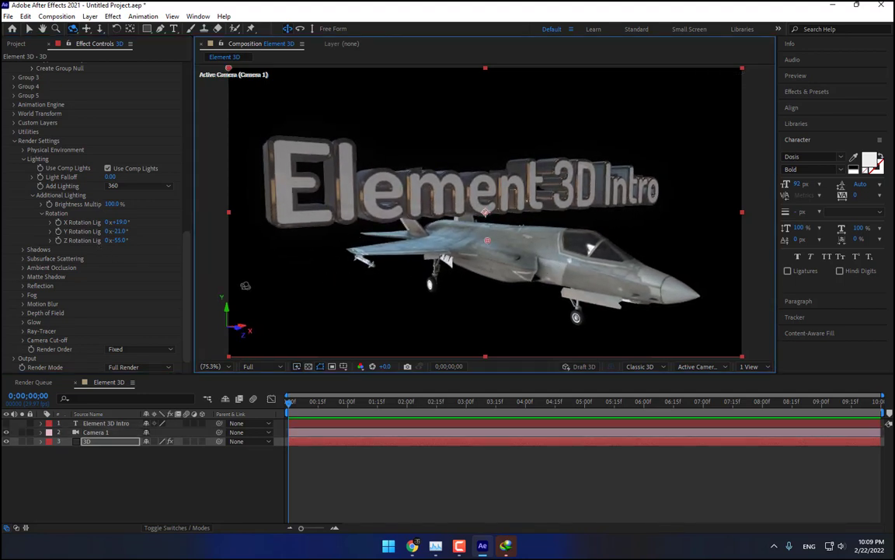
- Collapse the Group 2 and Render Settings parameters of the Element effect and deselect the effect
{"action": "left_click_drag", "start_coordinate": [194, 294], "coordinate": [195, 56]}
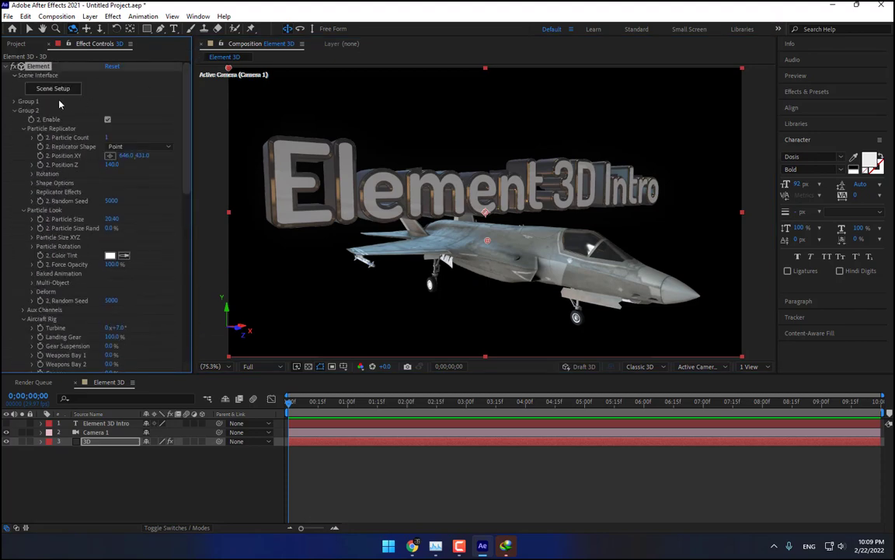
{"action": "left_click", "coordinate": [14, 110]}
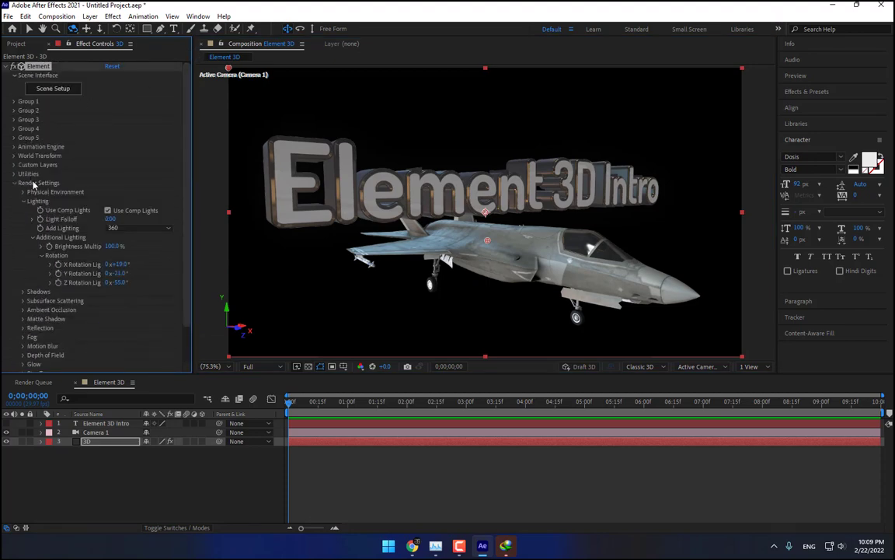
{"action": "left_click", "coordinate": [14, 183]}
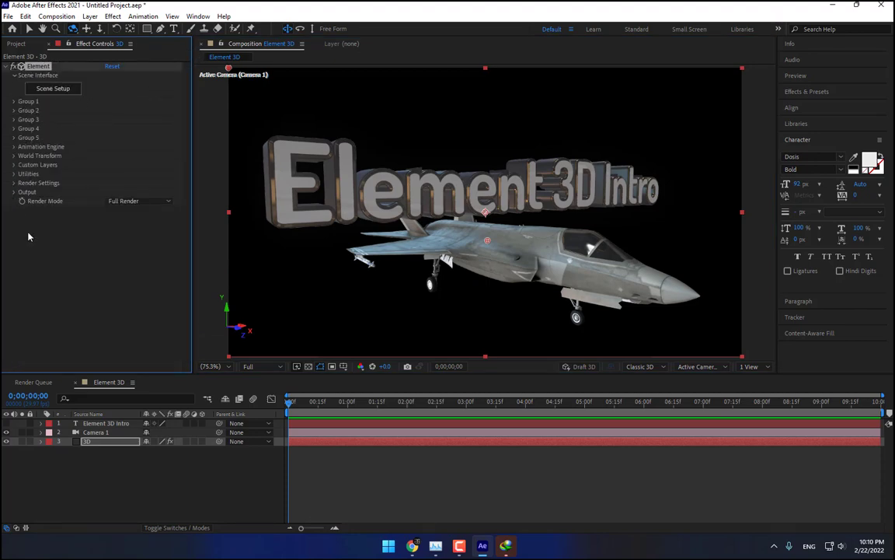
{"action": "left_click", "coordinate": [78, 273]}
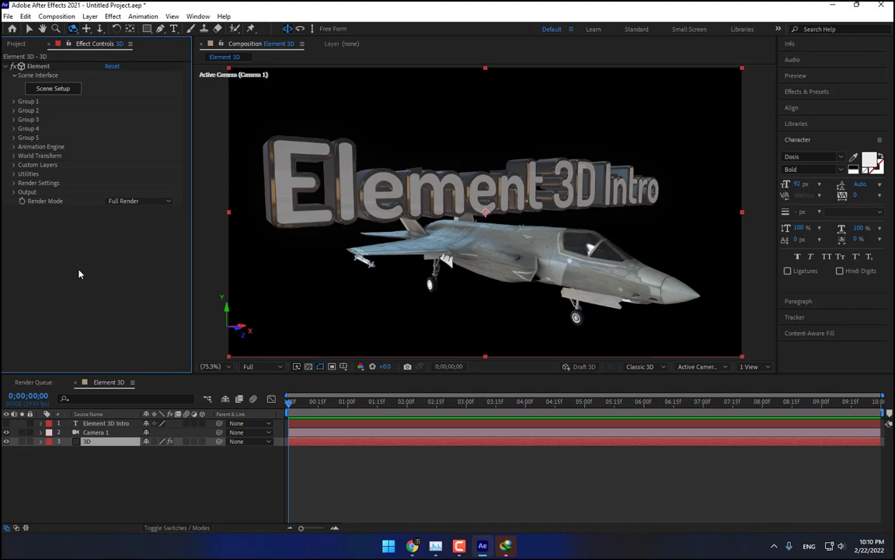